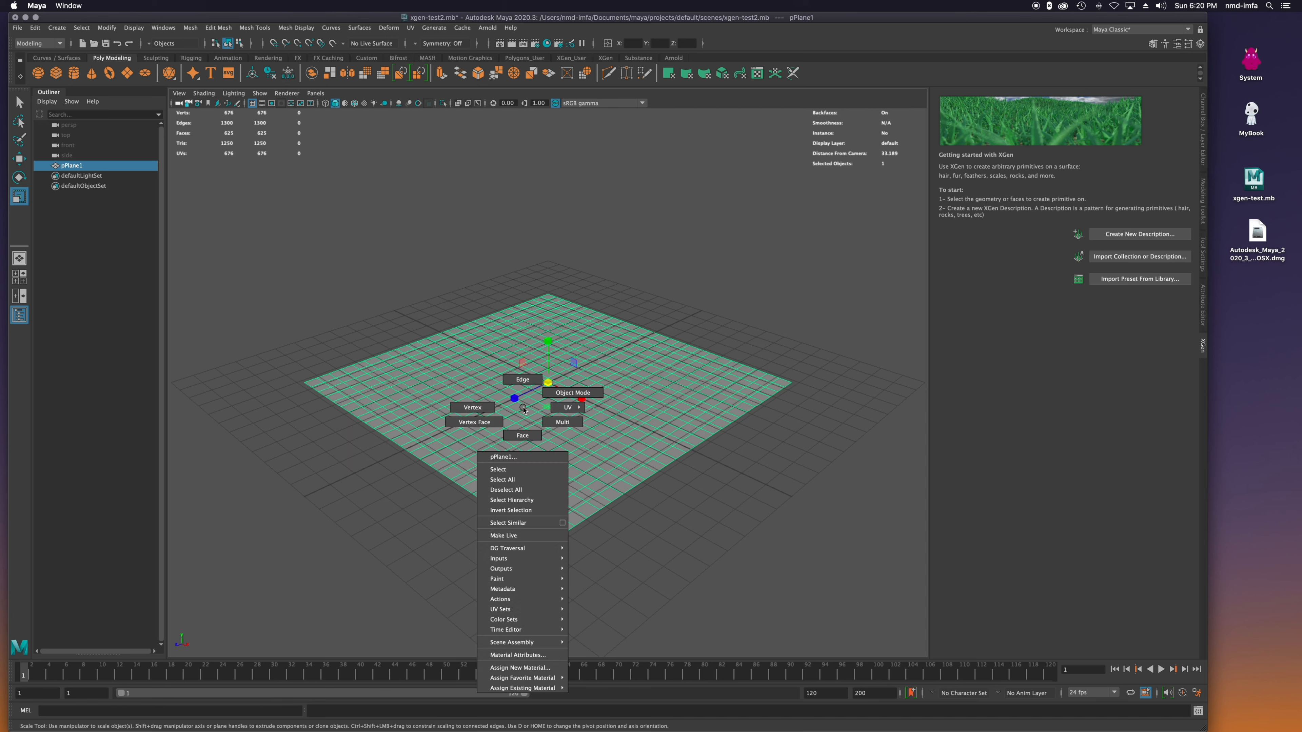
- Select a large block of faces in the middle of the plane and extend its edges with extra faces for an irregular outline
drag(548, 445, 449, 363)
drag(530, 343, 562, 370)
drag(442, 348, 640, 451)
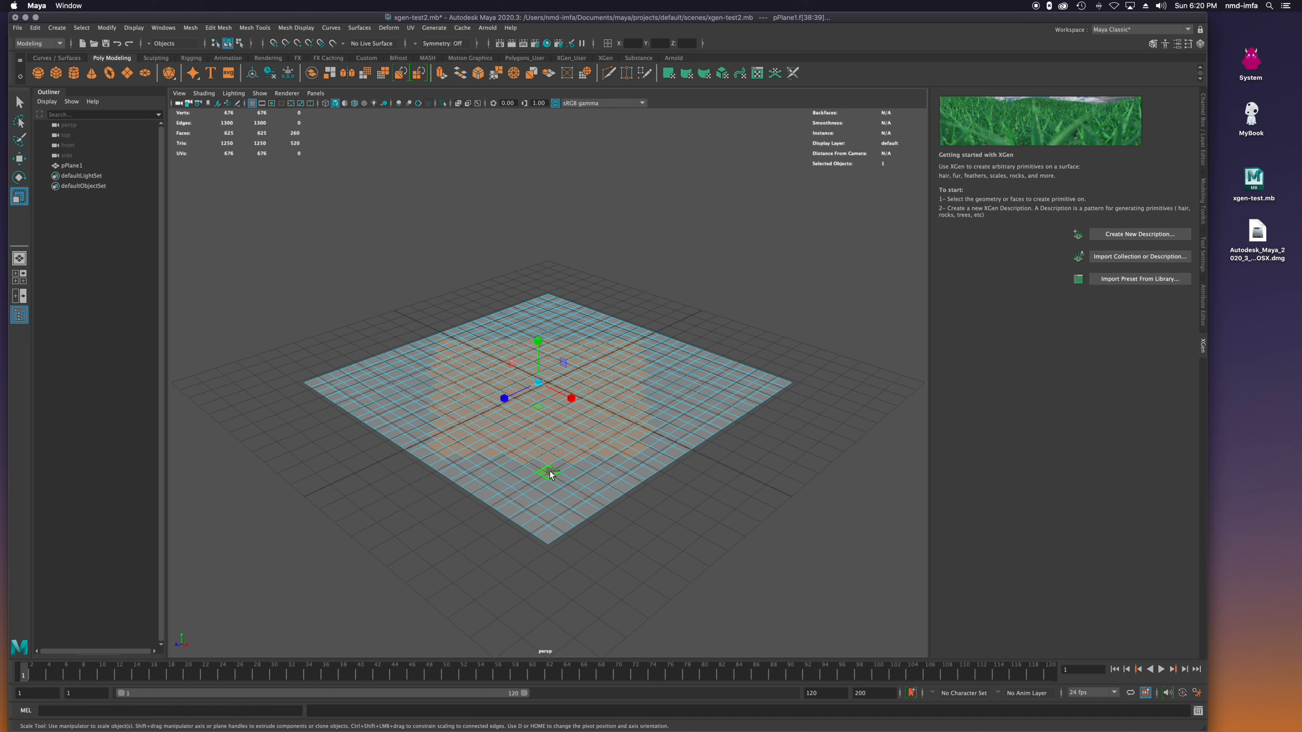
shift+click(598, 459)
shift+click(618, 459)
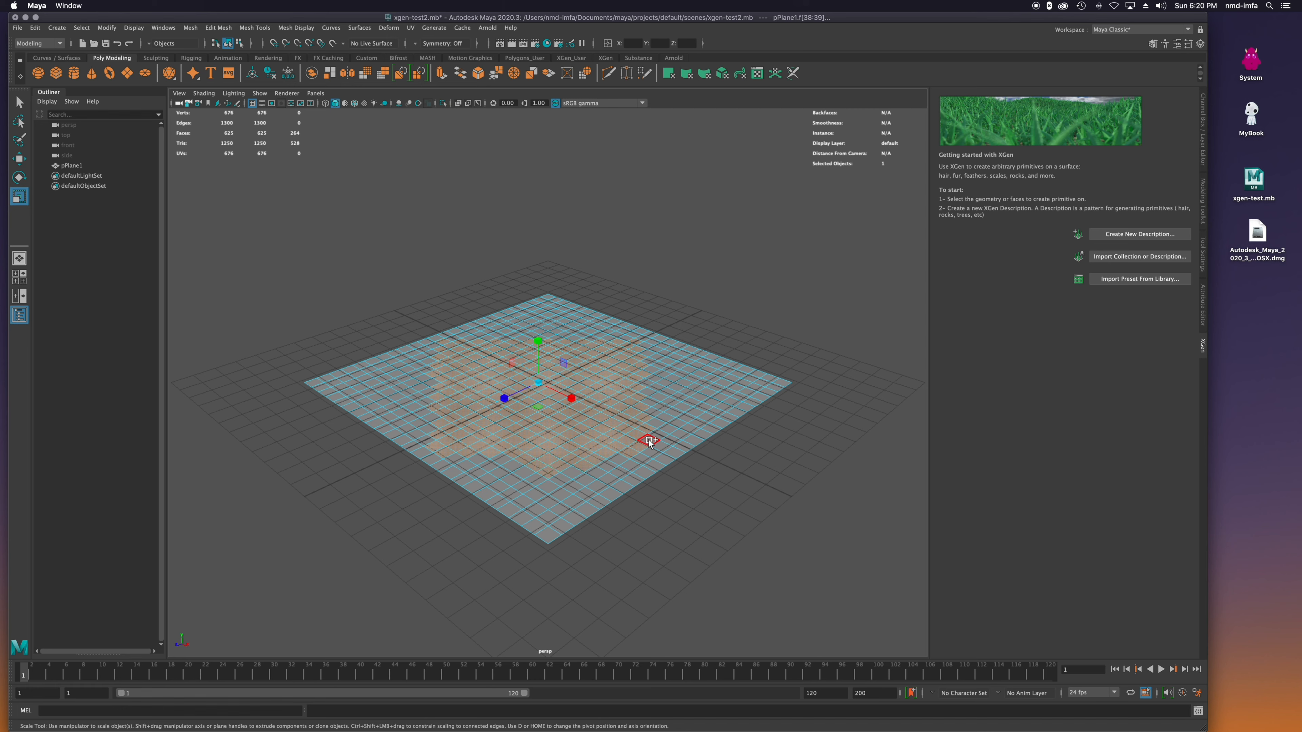
shift+click(650, 413)
shift+click(648, 404)
shift+click(643, 395)
shift+click(574, 340)
- Add a small cluster of faces near the plane's right corner to the selection
shift+click(745, 390)
shift+click(724, 380)
shift+click(758, 384)
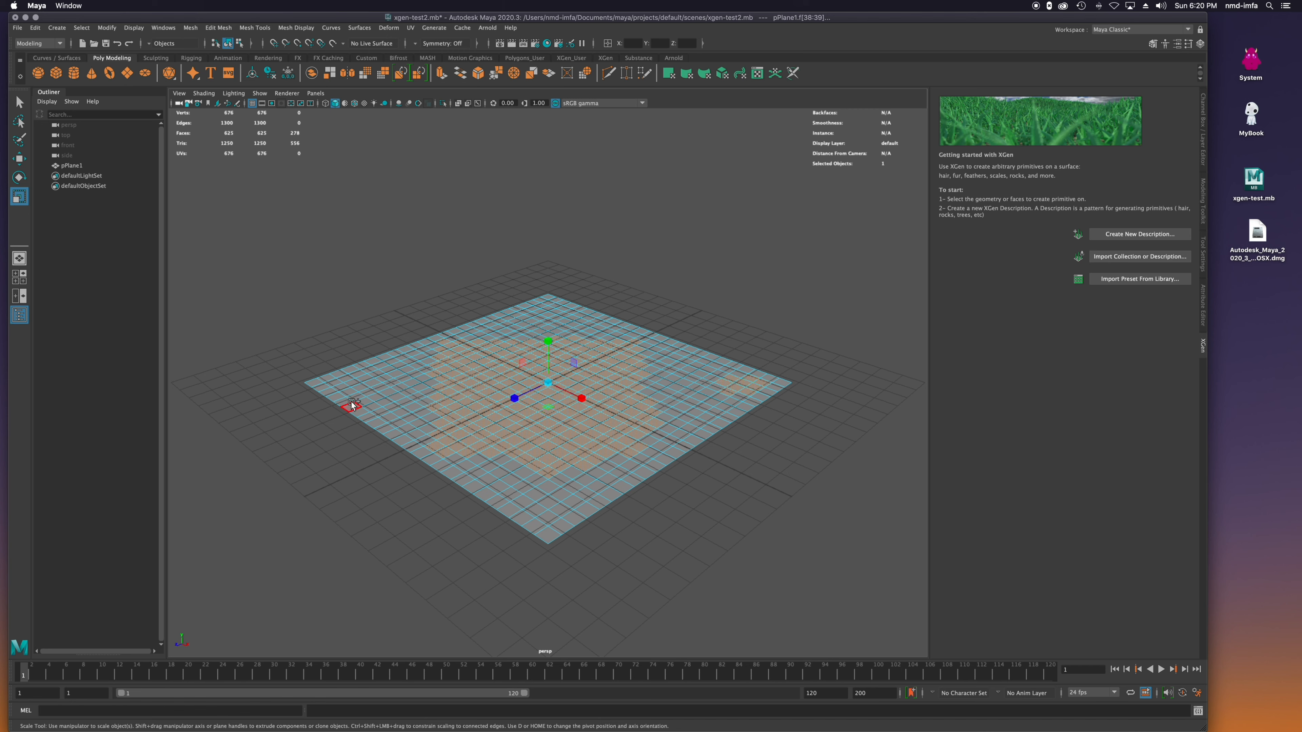
- Add a cluster of faces at the plane's left corner to the selection
shift+click(345, 390)
shift+click(338, 384)
shift+click(341, 379)
shift+click(342, 373)
shift+click(329, 378)
shift+click(363, 379)
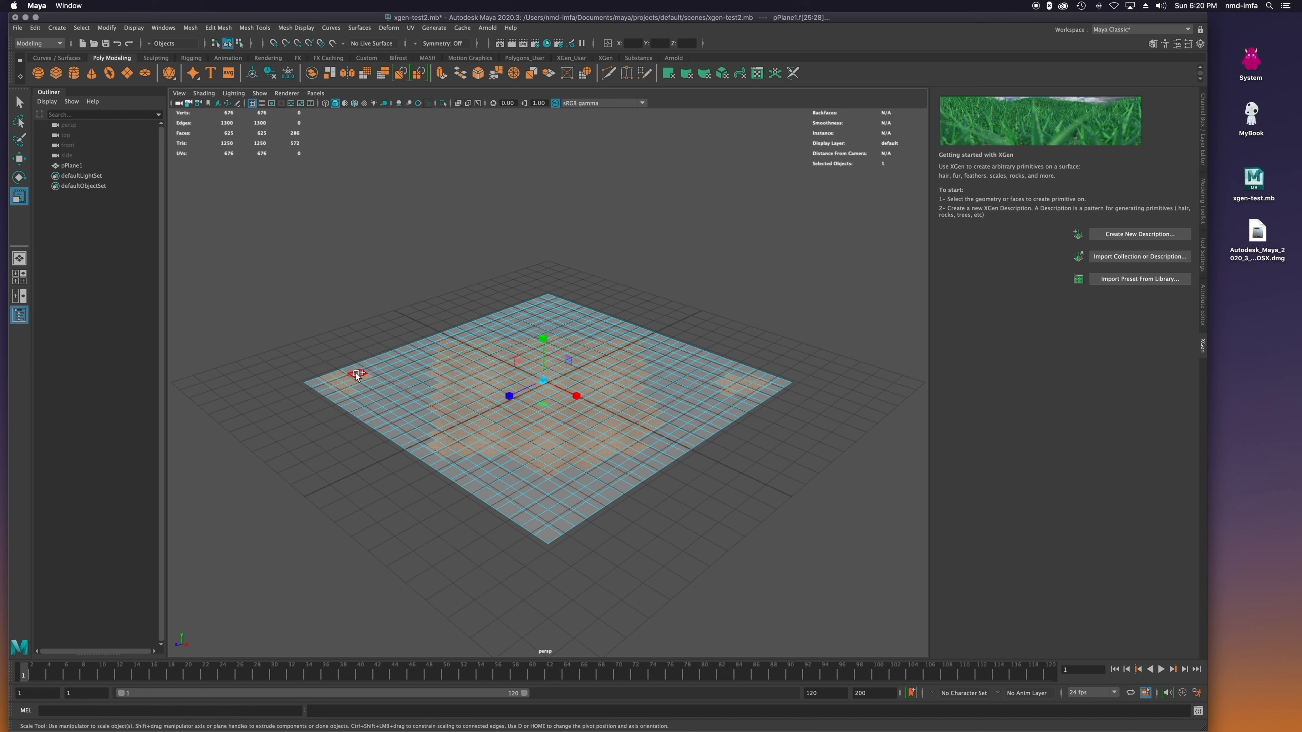
shift+click(357, 374)
shift+click(351, 371)
shift+click(360, 388)
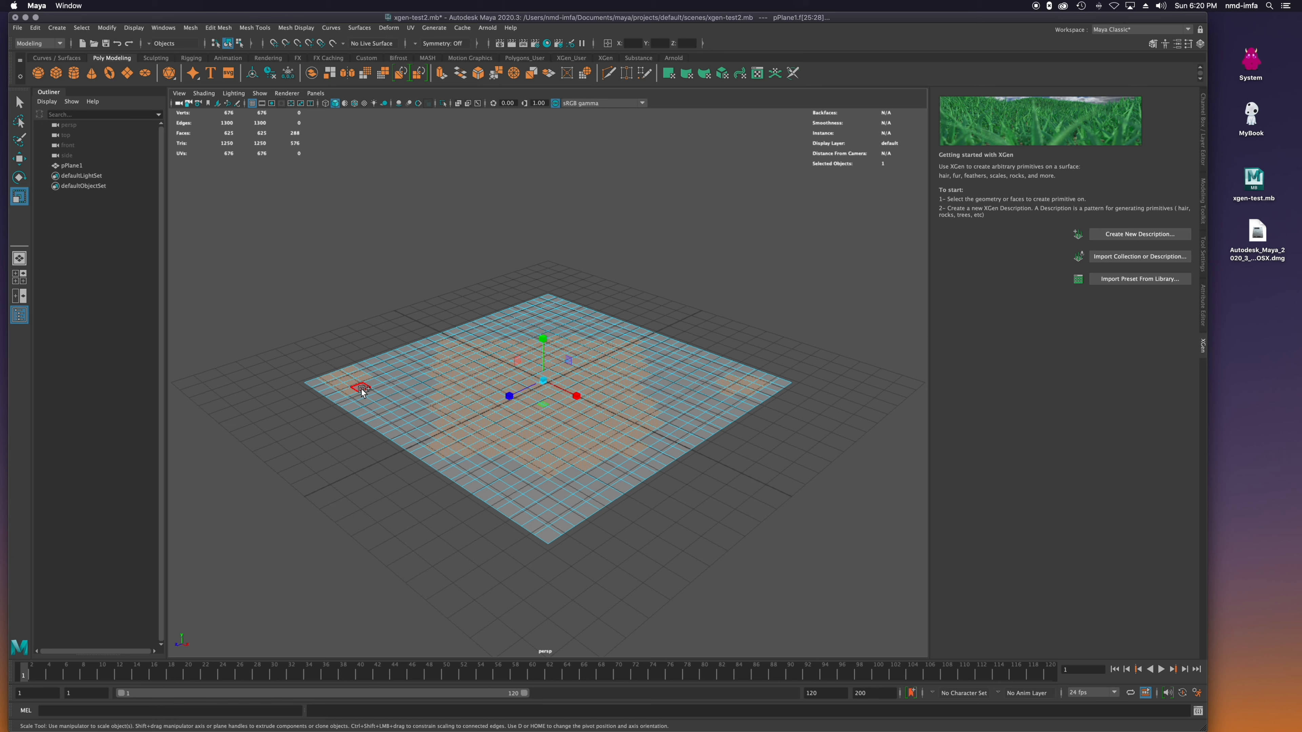
shift+click(319, 384)
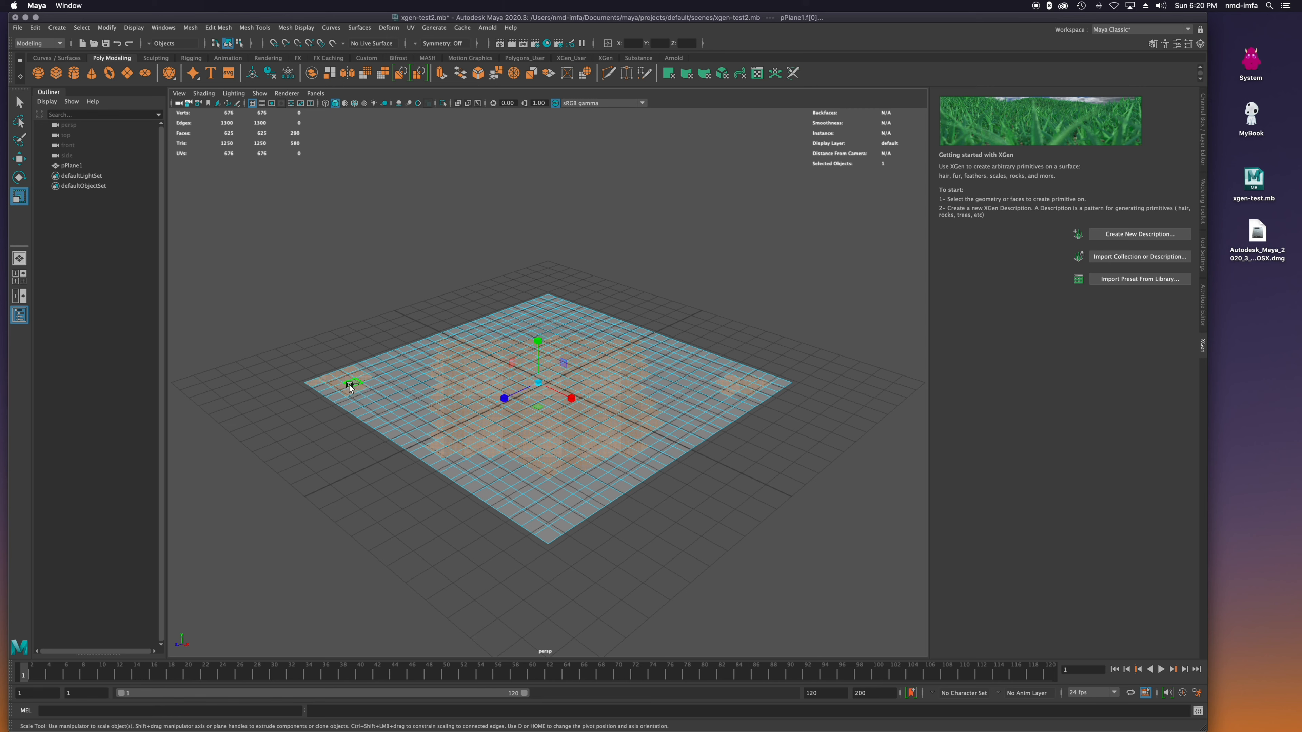
- Add a cluster of faces at the plane's front corner to the selection
shift+click(543, 518)
shift+click(536, 526)
shift+click(548, 534)
shift+click(564, 524)
shift+click(536, 514)
shift+click(532, 526)
- Add a cluster of faces at the plane's far back corner to the selection
shift+click(519, 311)
shift+click(536, 308)
shift+click(550, 309)
shift+click(542, 305)
shift+click(535, 302)
shift+click(541, 300)
shift+click(548, 303)
shift+click(555, 305)
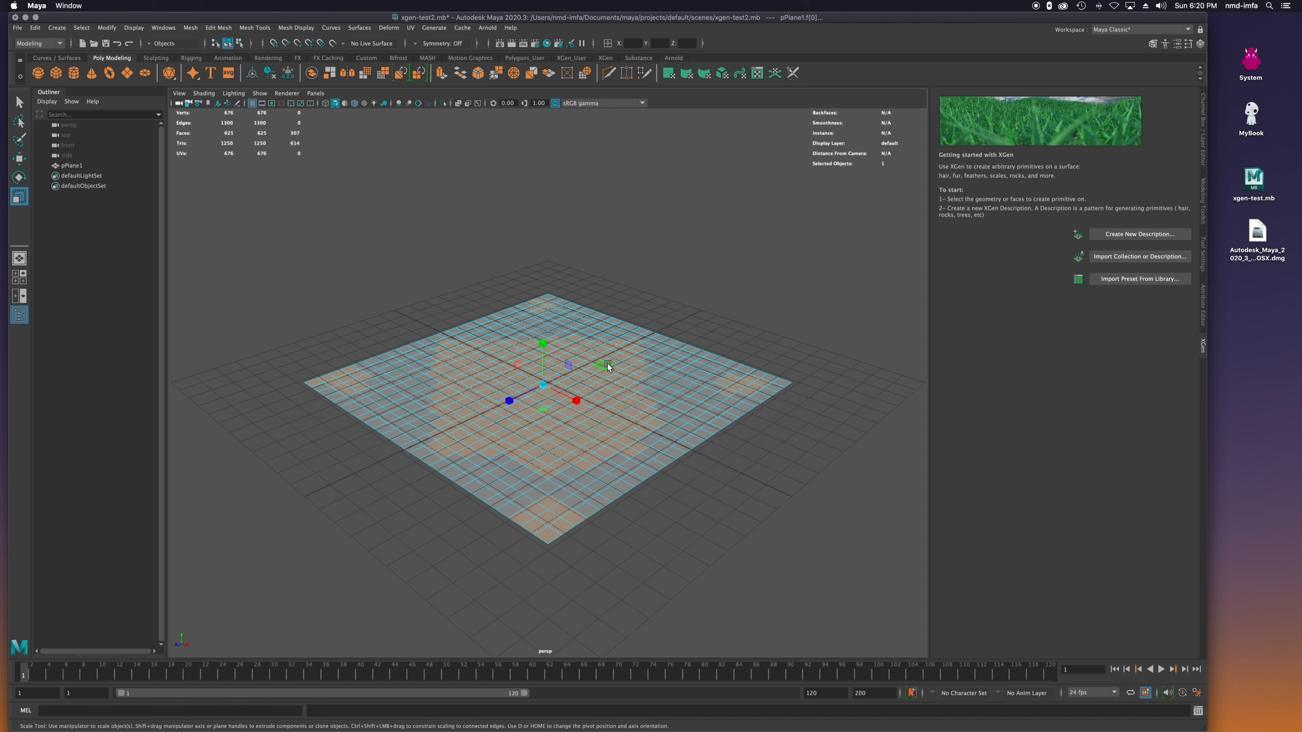
drag(603, 357, 603, 349)
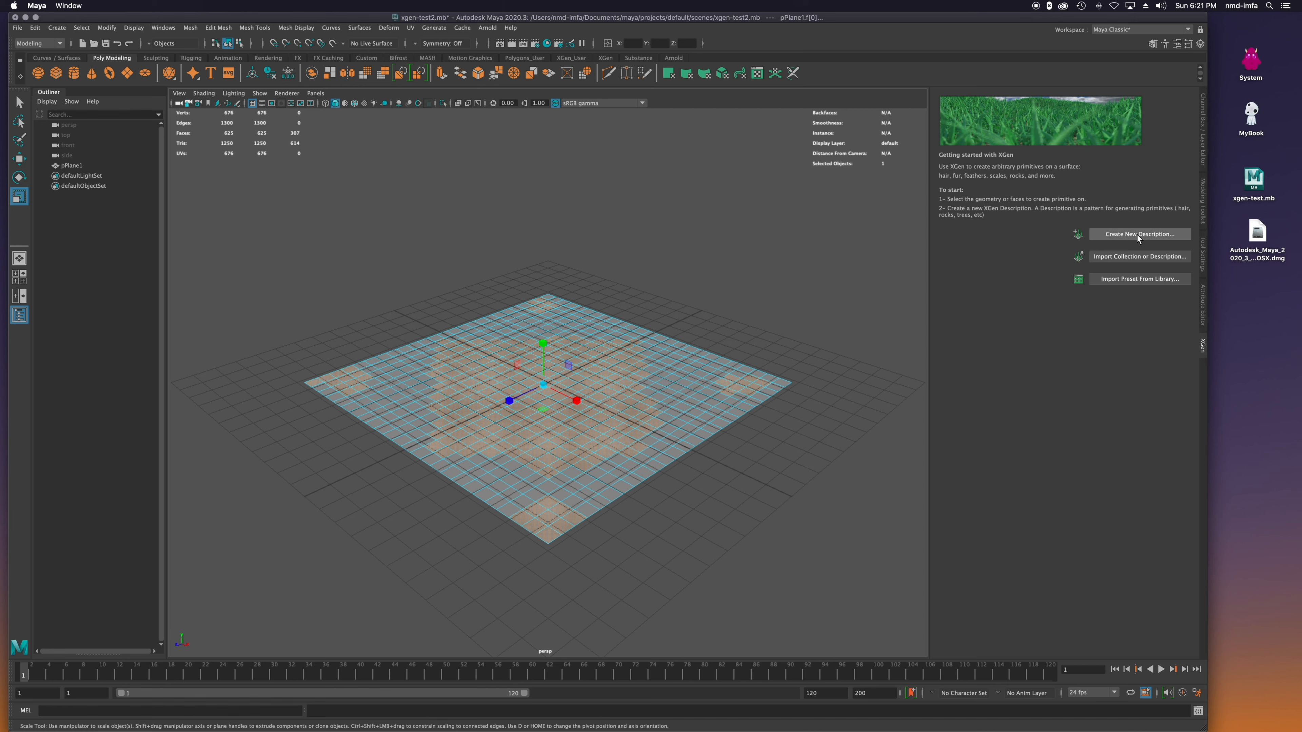
- Create an XGen description named descriptiongrass2 in new collection5, using splines placed randomly across the surface and controlled by expressions
click(1155, 233)
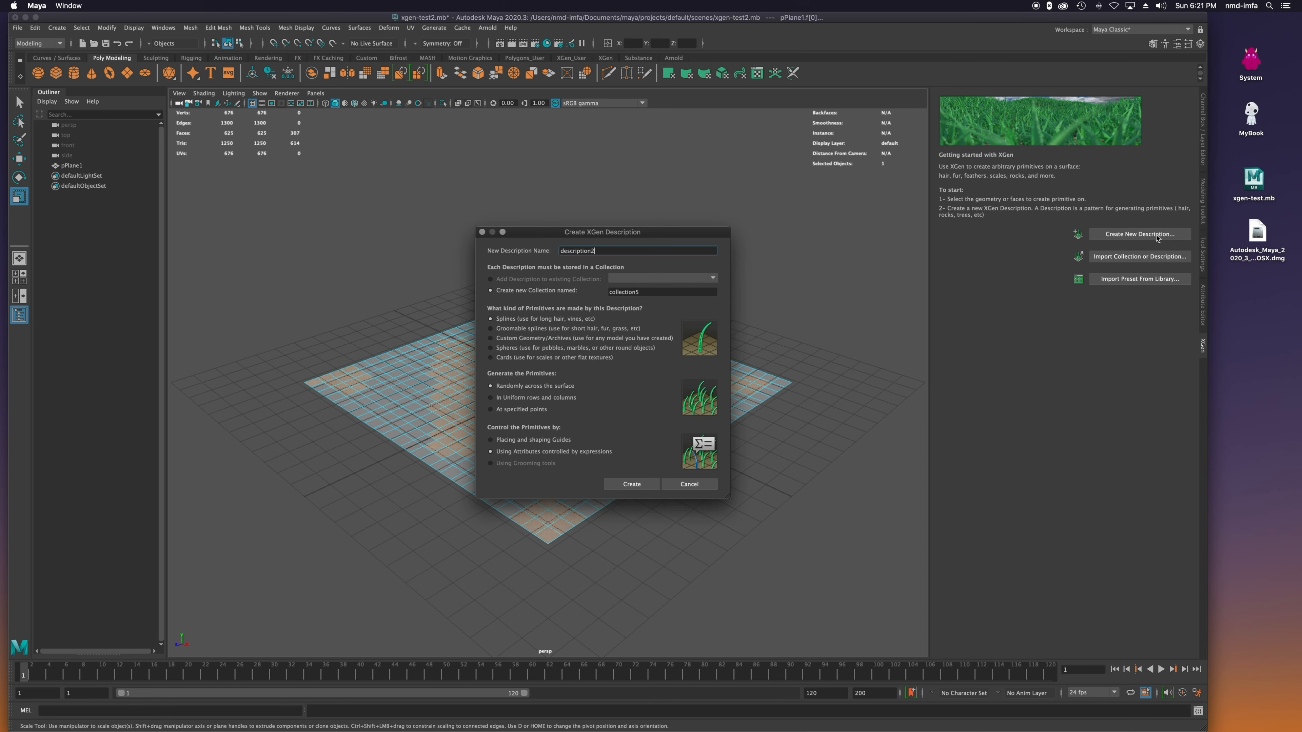
drag(673, 234, 918, 217)
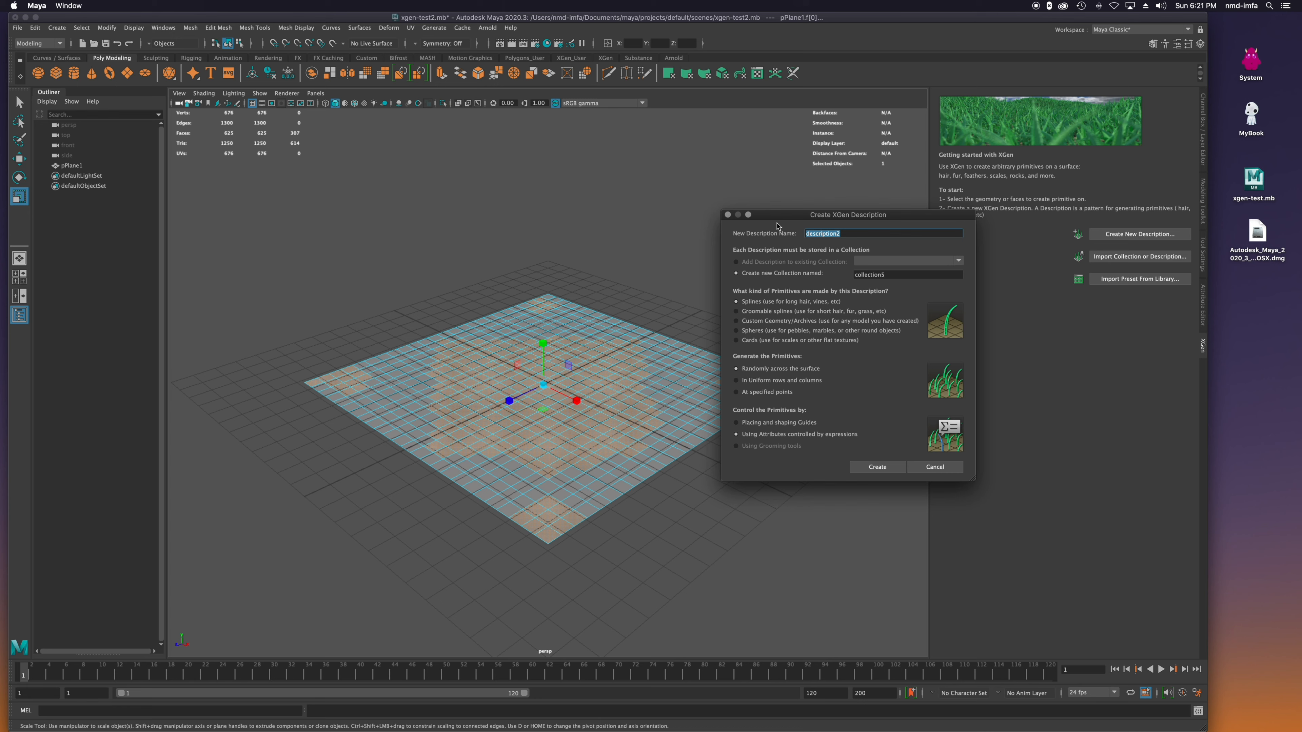
click(863, 234)
text(rass2g)
drag(901, 218, 860, 248)
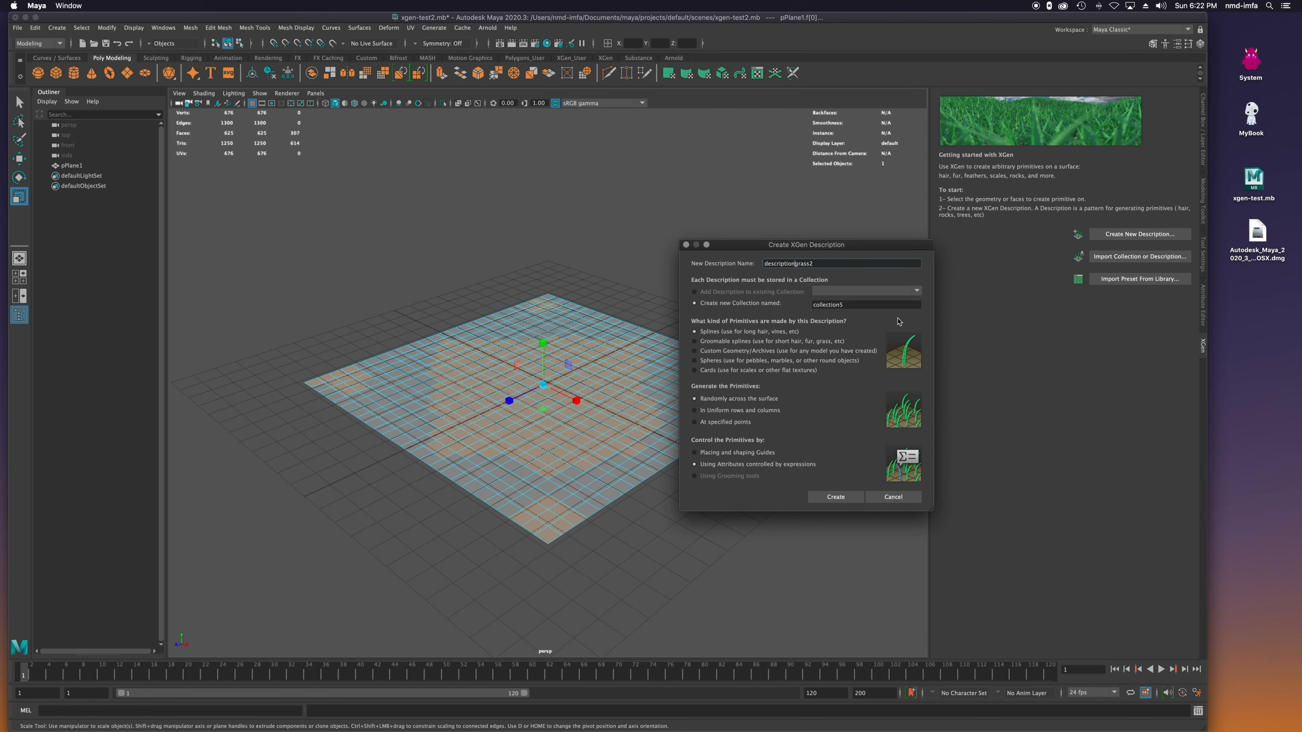
click(877, 306)
click(835, 496)
- Generate the XGen preview on the plane and clear the face selection
click(943, 124)
alt+drag(644, 478, 615, 506)
alt+drag(656, 544, 650, 534)
key(q)
click(650, 534)
alt+drag(620, 349, 618, 425)
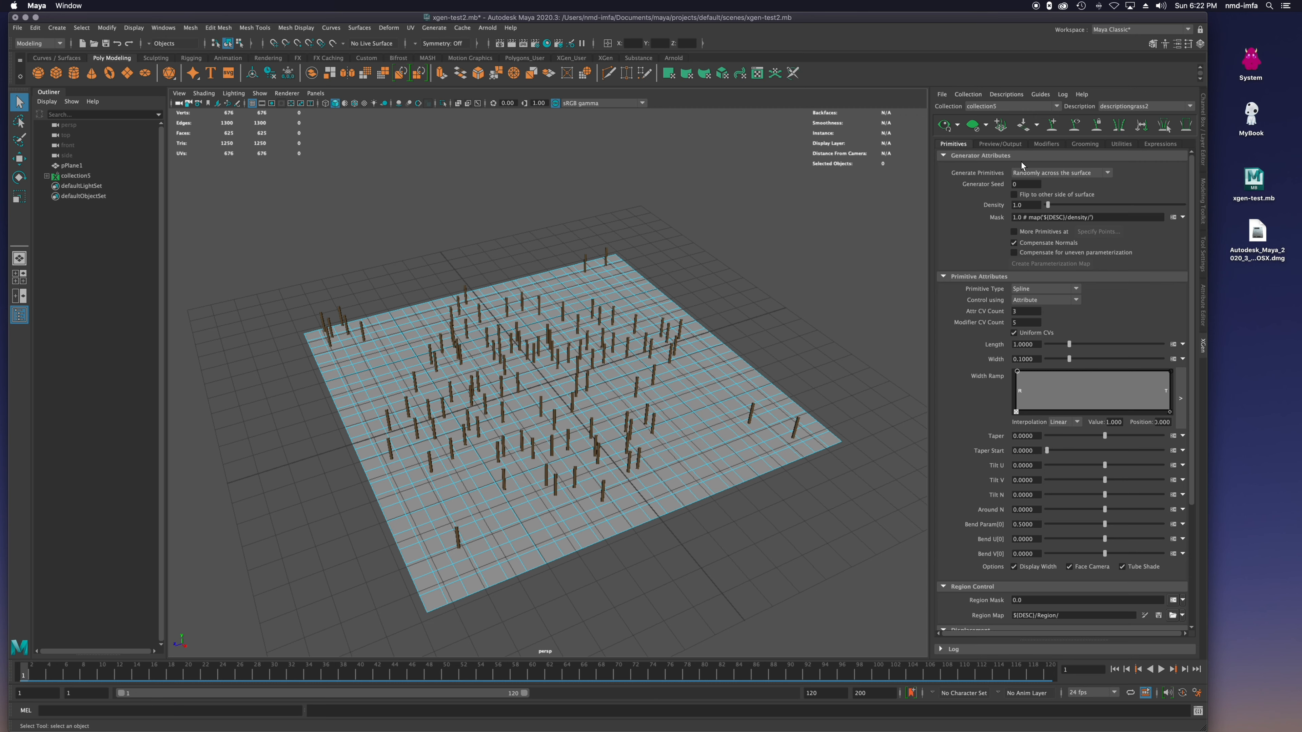
- Set the XGen preview percent to 10 and return to the primitive attributes
click(999, 144)
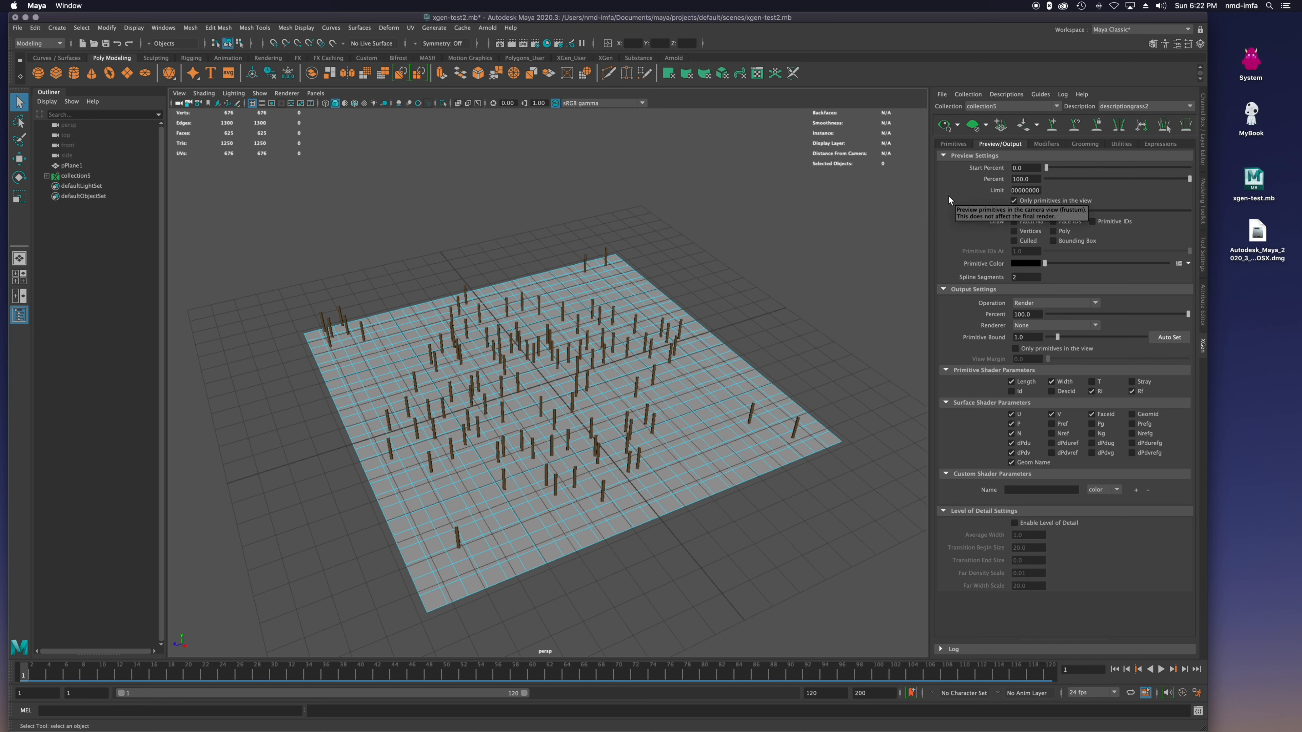
click(1036, 178)
double_click(1037, 178)
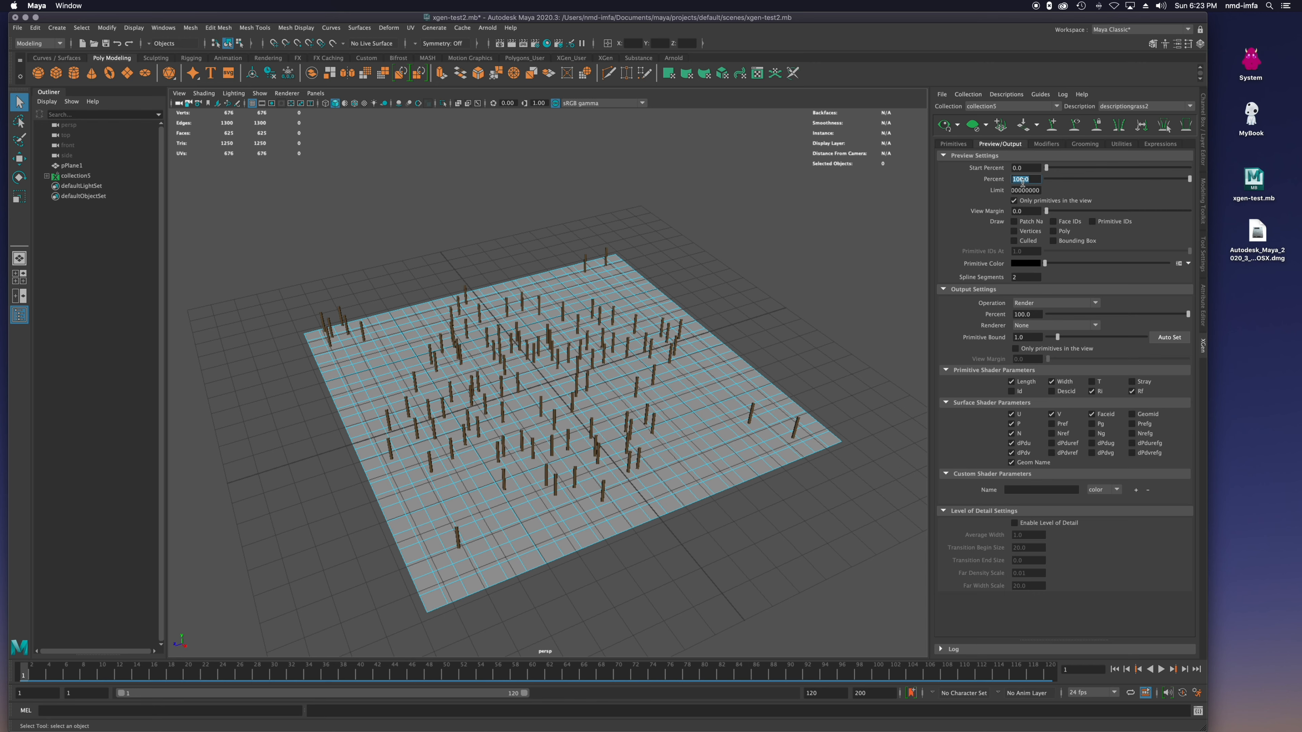
text(10)
key(Return)
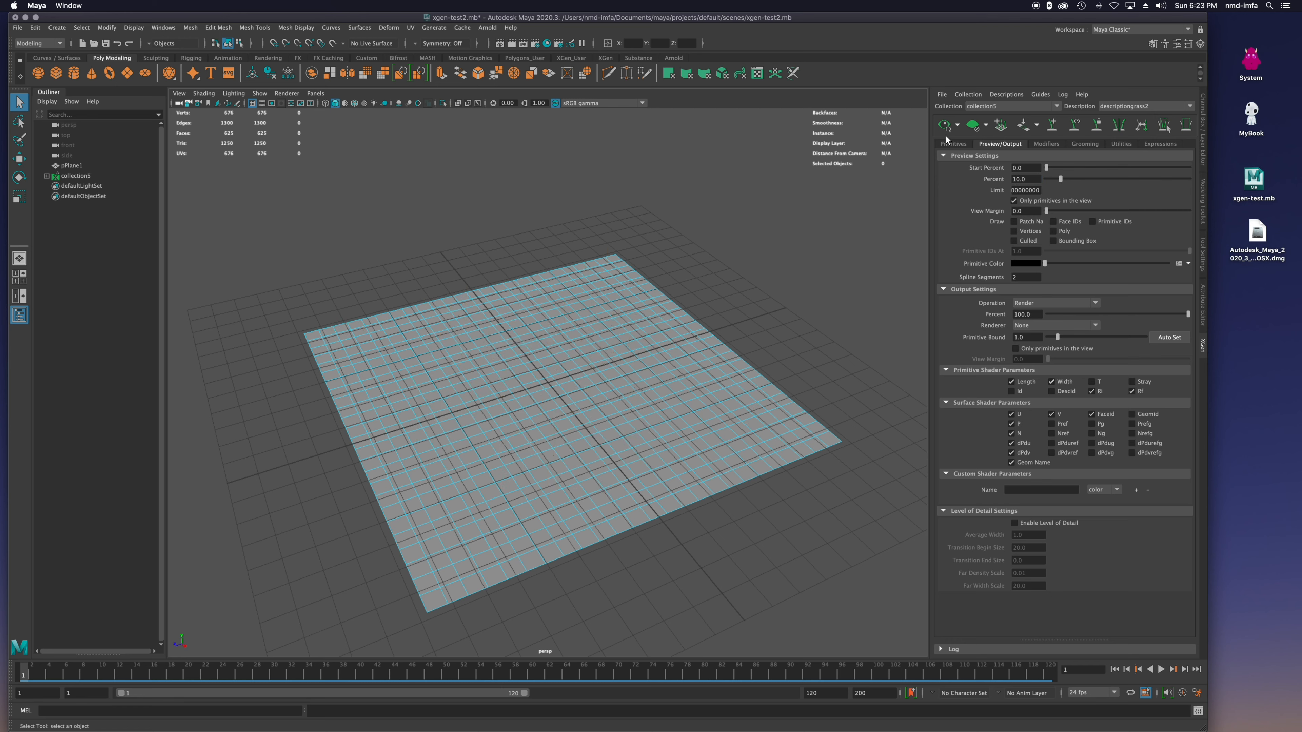
click(963, 146)
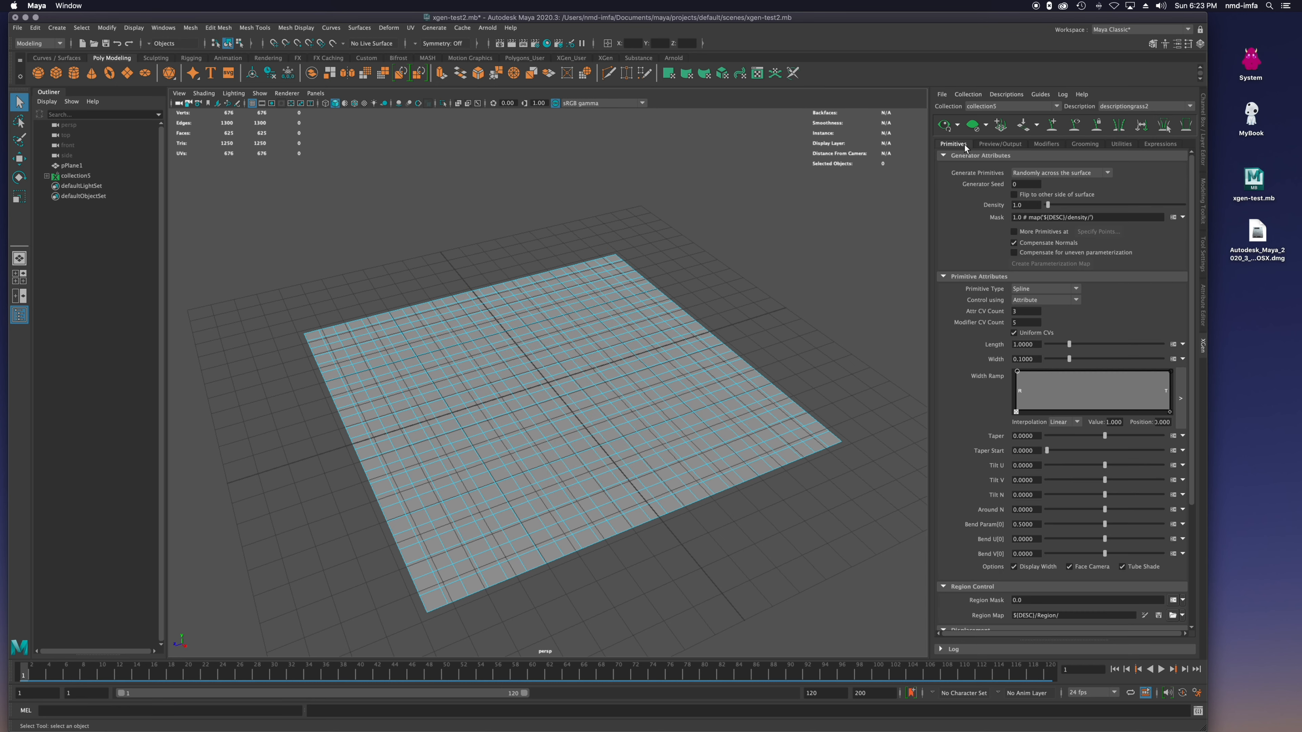
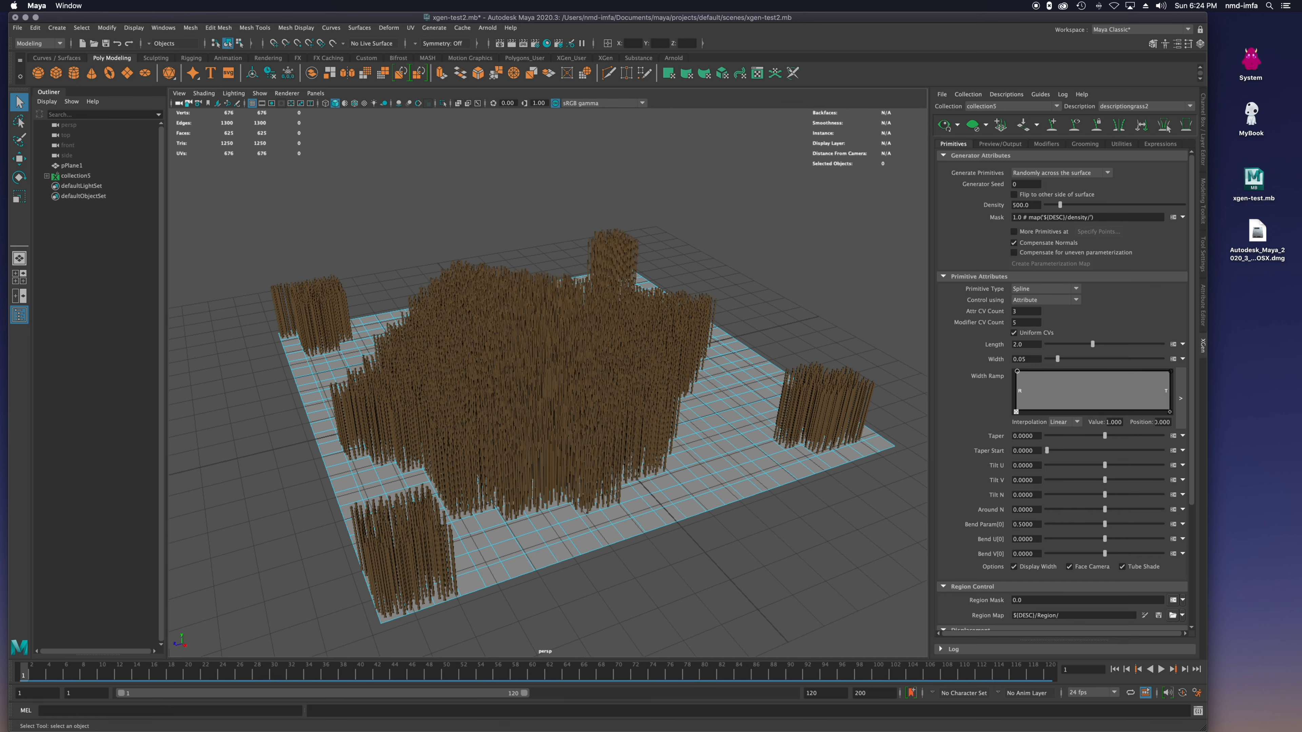
- Set the grass splines' Taper to 0.5 and Taper Start to 0.5
click(1020, 435)
key(BackSpace)
text(.5)
key(Return)
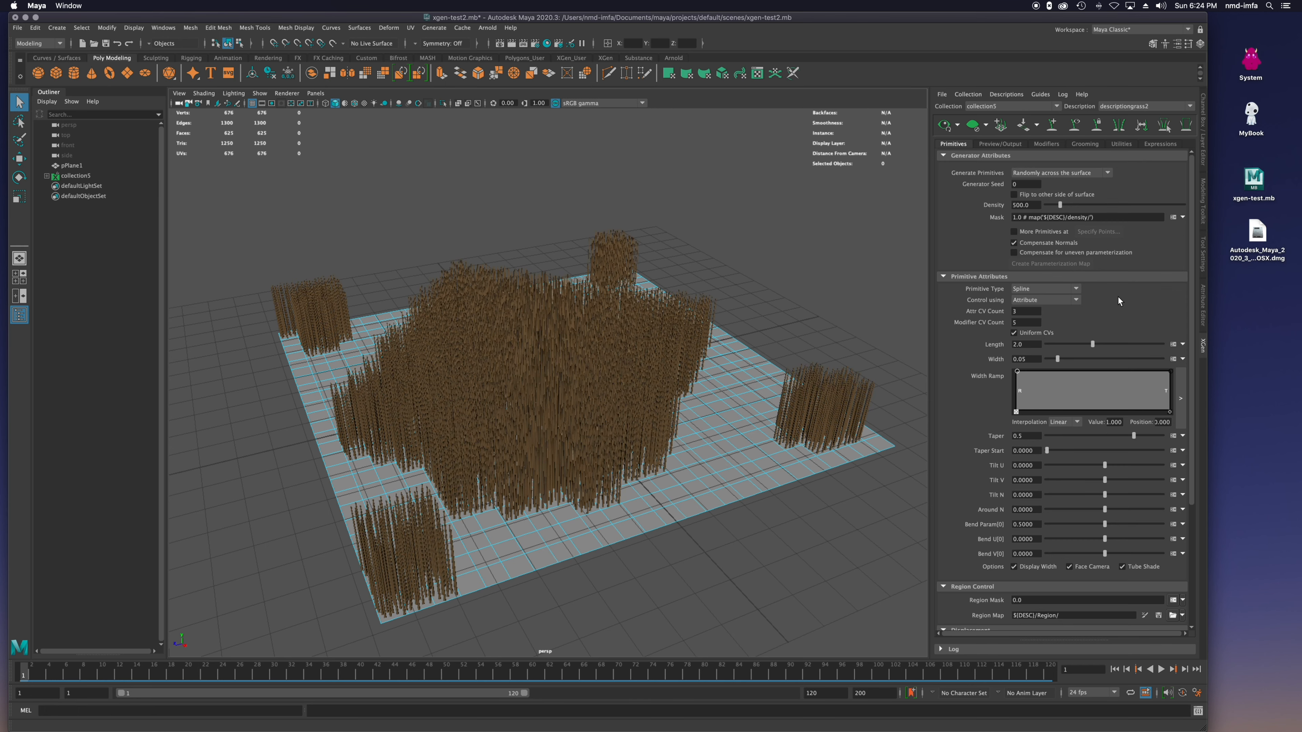
double_click(1029, 451)
text(.5)
key(Return)
- Examine the tapered grass blades on the plane from several angles and distances
mouse_move(467, 542)
alt+mouse_down()
mouse_move(467, 512)
mouse_move(480, 526)
alt+mouse_up()
alt+right_drag(439, 493, 491, 508)
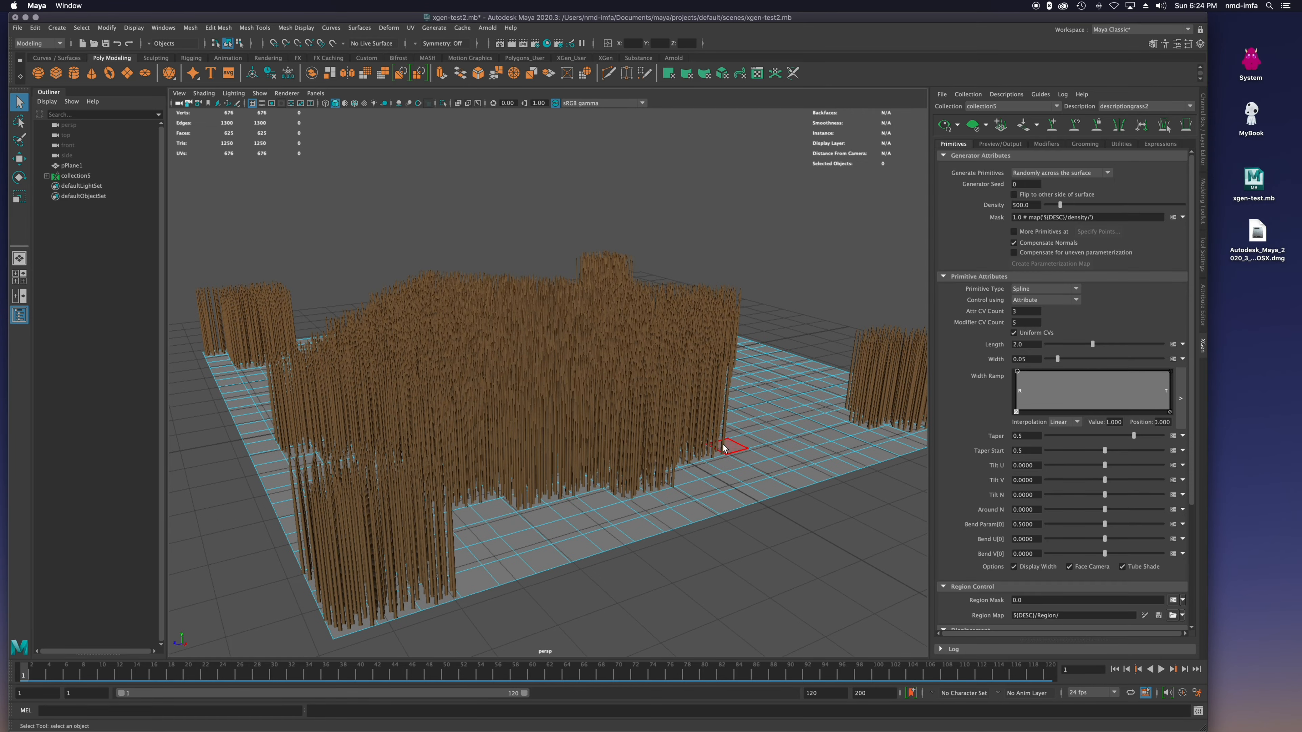
alt+drag(720, 451, 691, 458)
scroll(689, 456, down, 1)
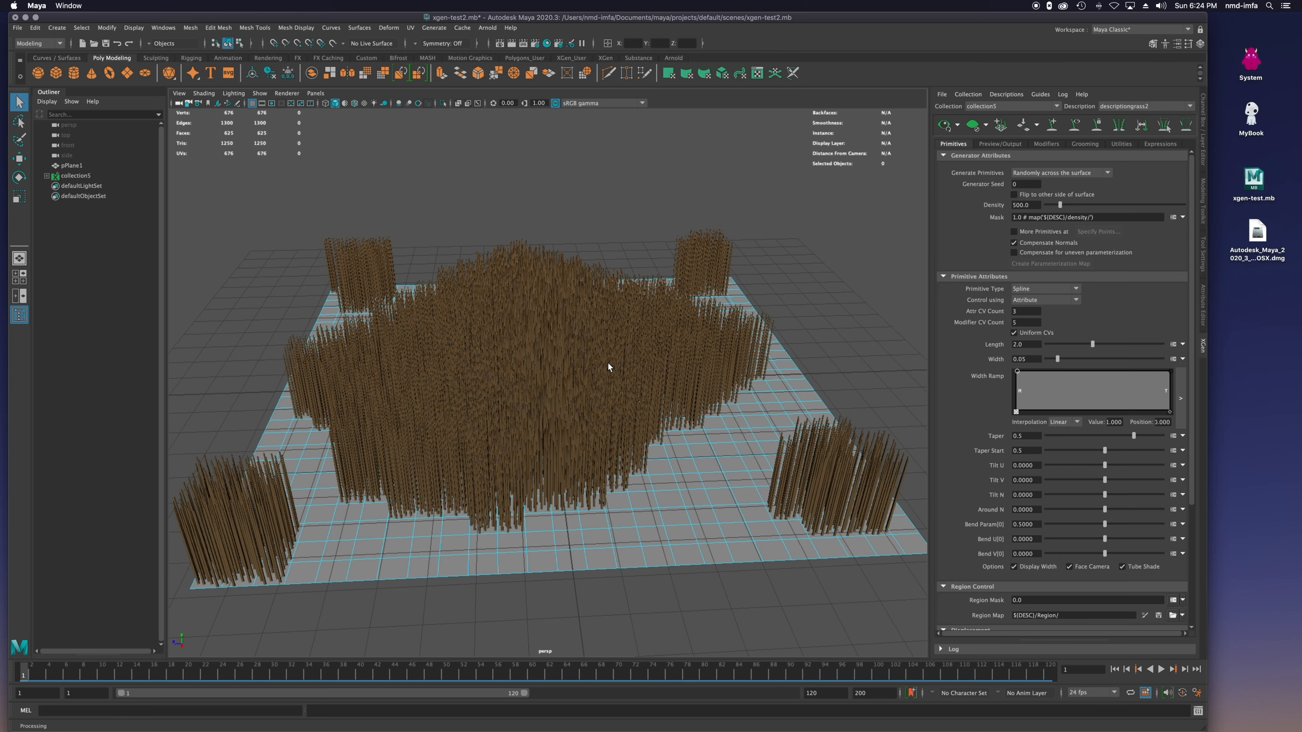
alt+drag(610, 366, 552, 403)
alt+middle_drag(597, 452, 586, 407)
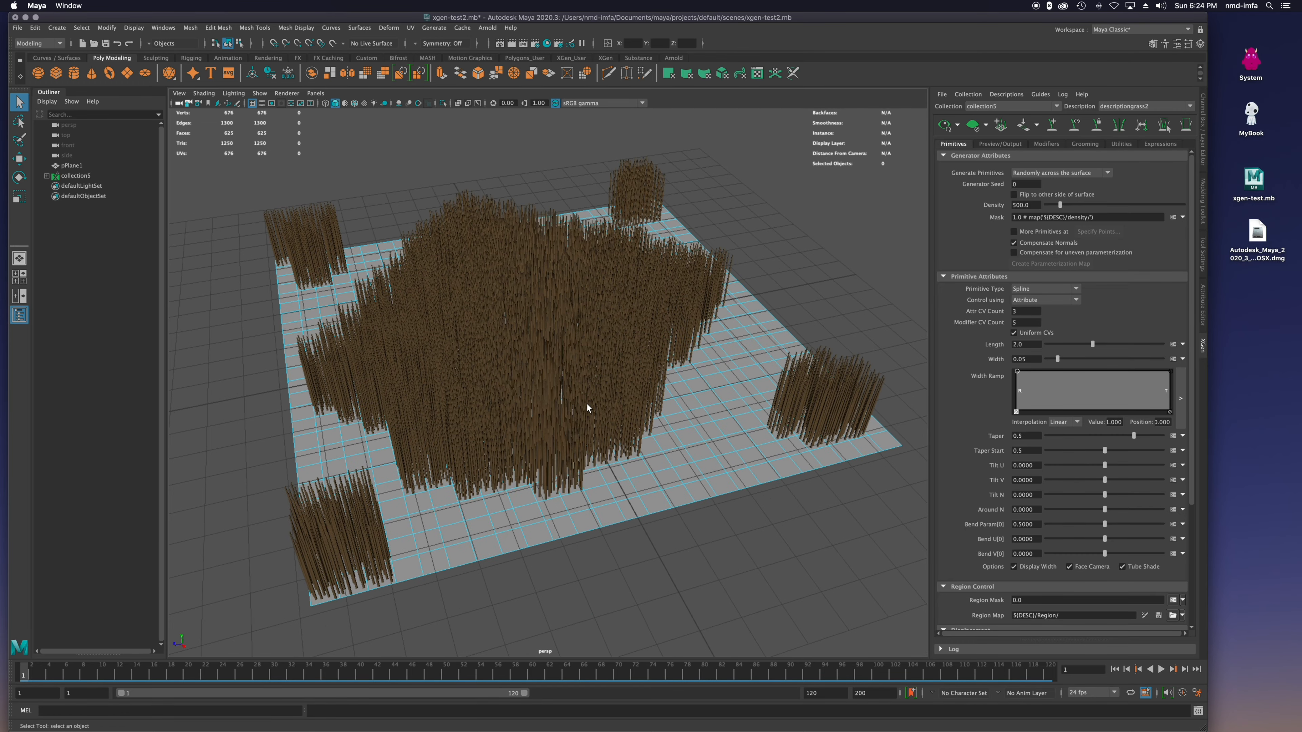
scroll(579, 402, up, 1)
scroll(578, 405, up, 2)
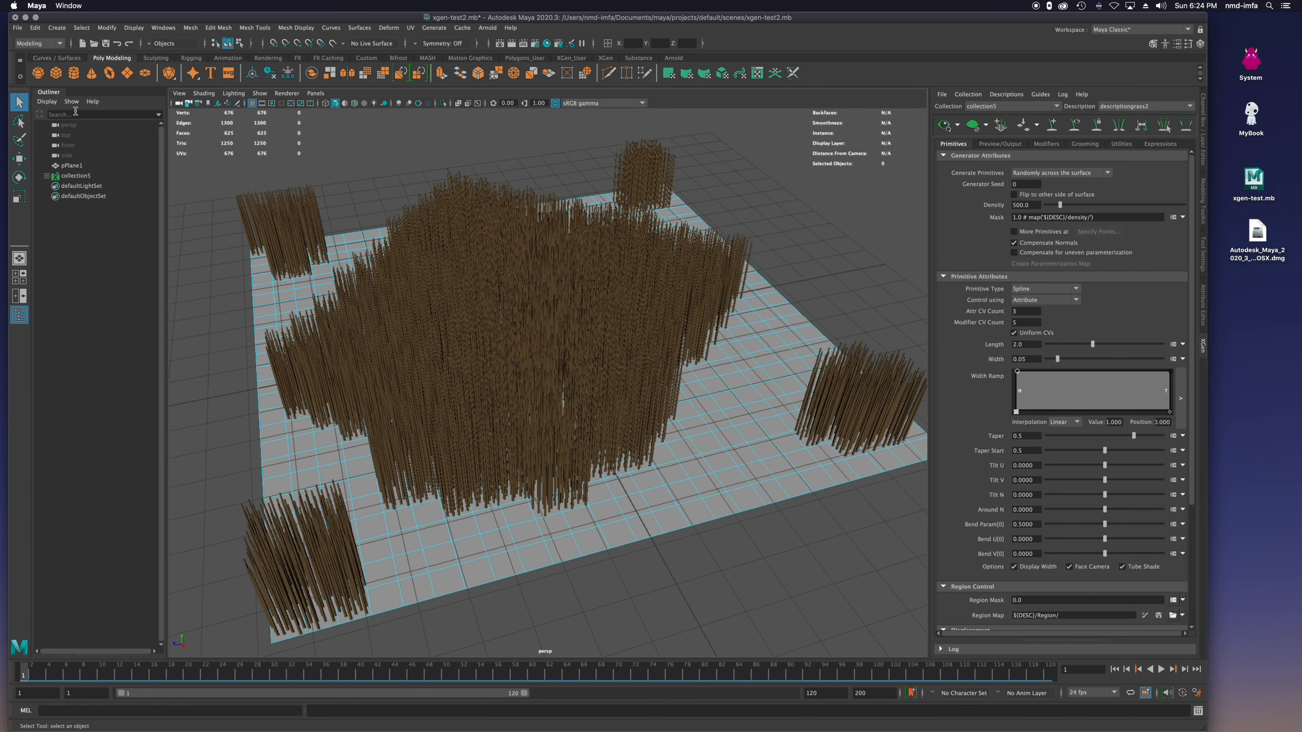
- Assign a new Arnold aiStandardSurface material to descriptiongrass2 inside collection5
click(73, 177)
click(46, 176)
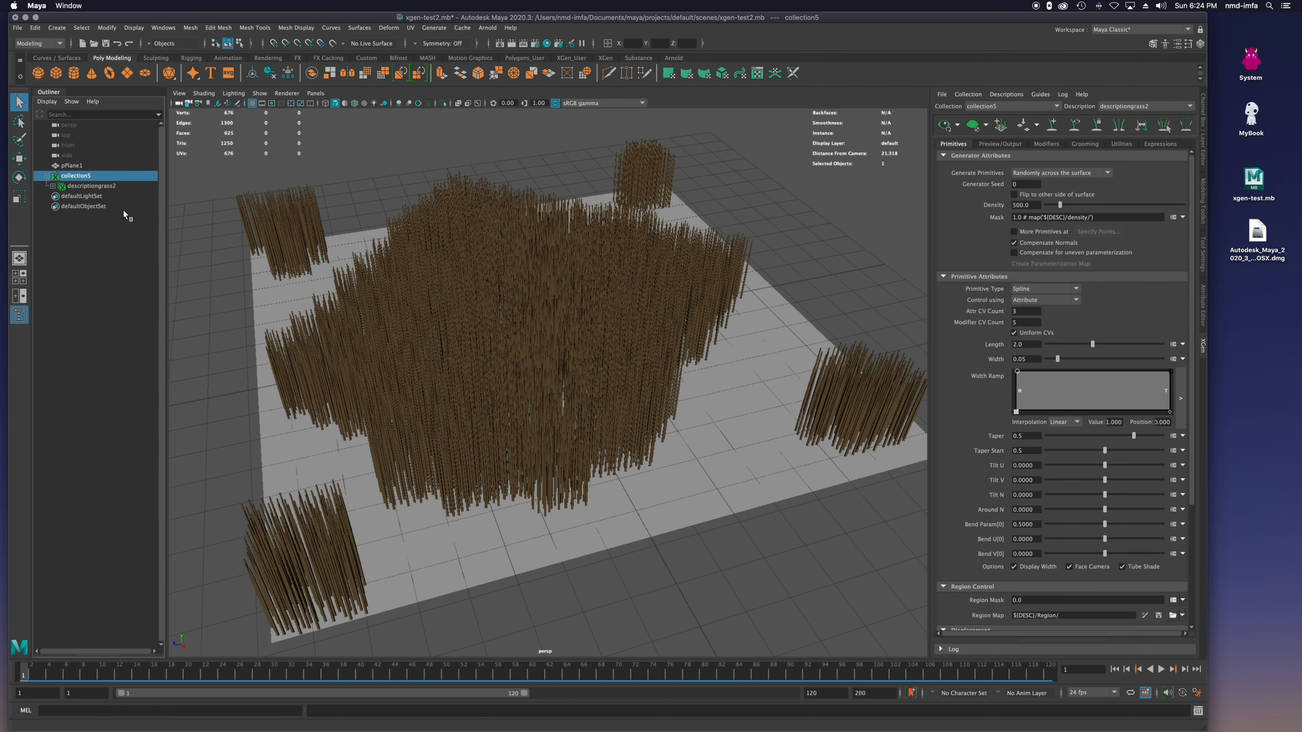
click(102, 187)
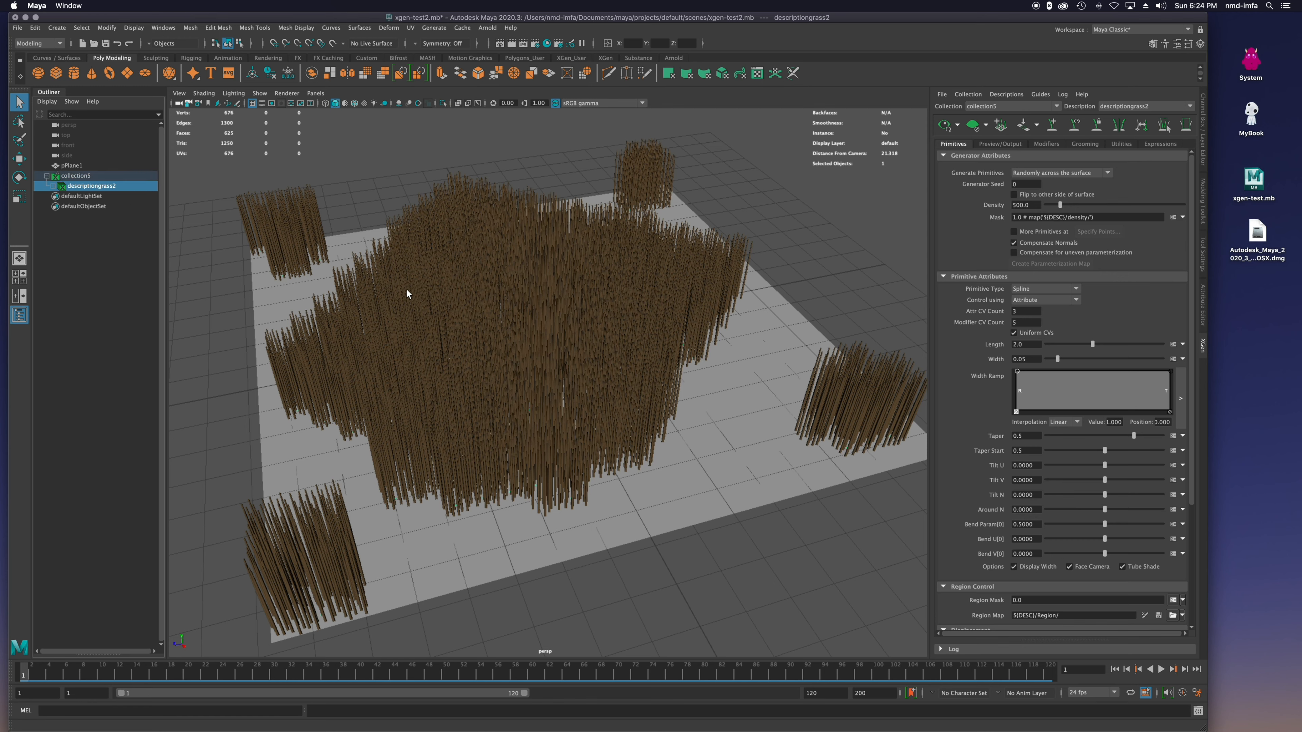
right_drag(487, 343, 524, 598)
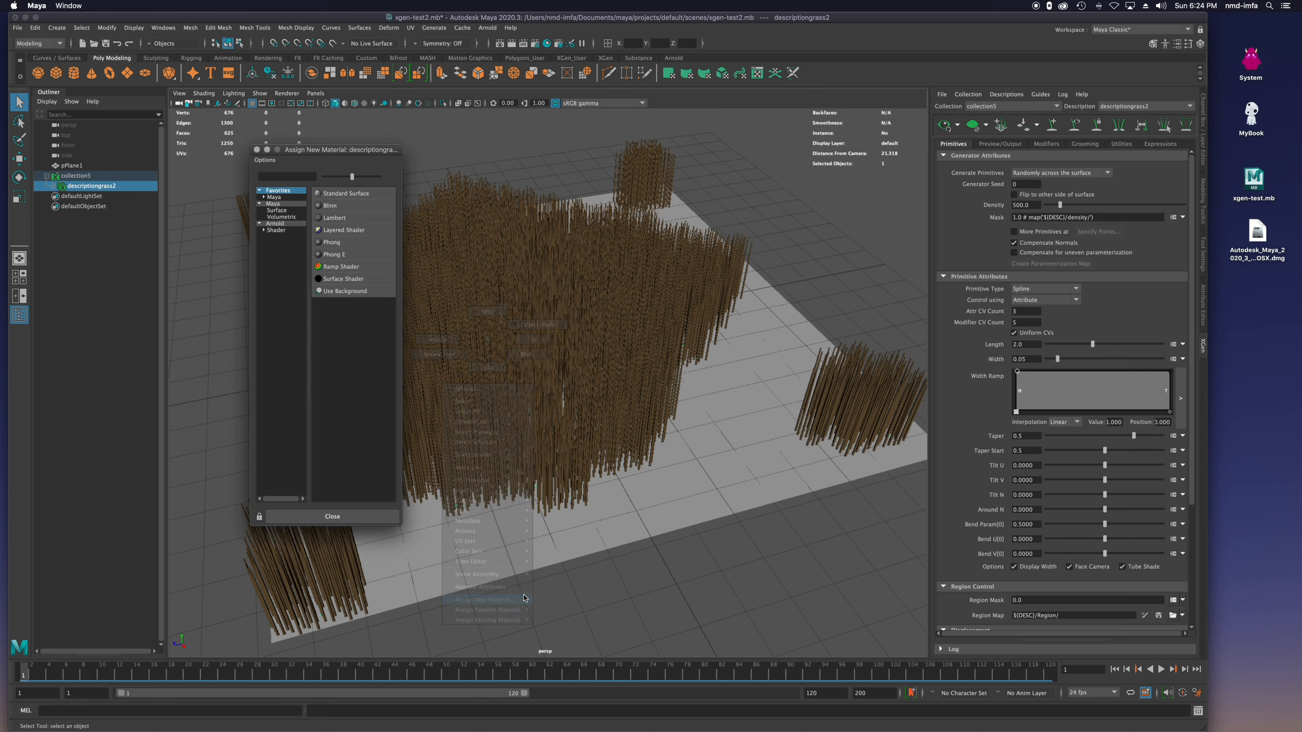
click(293, 223)
click(350, 363)
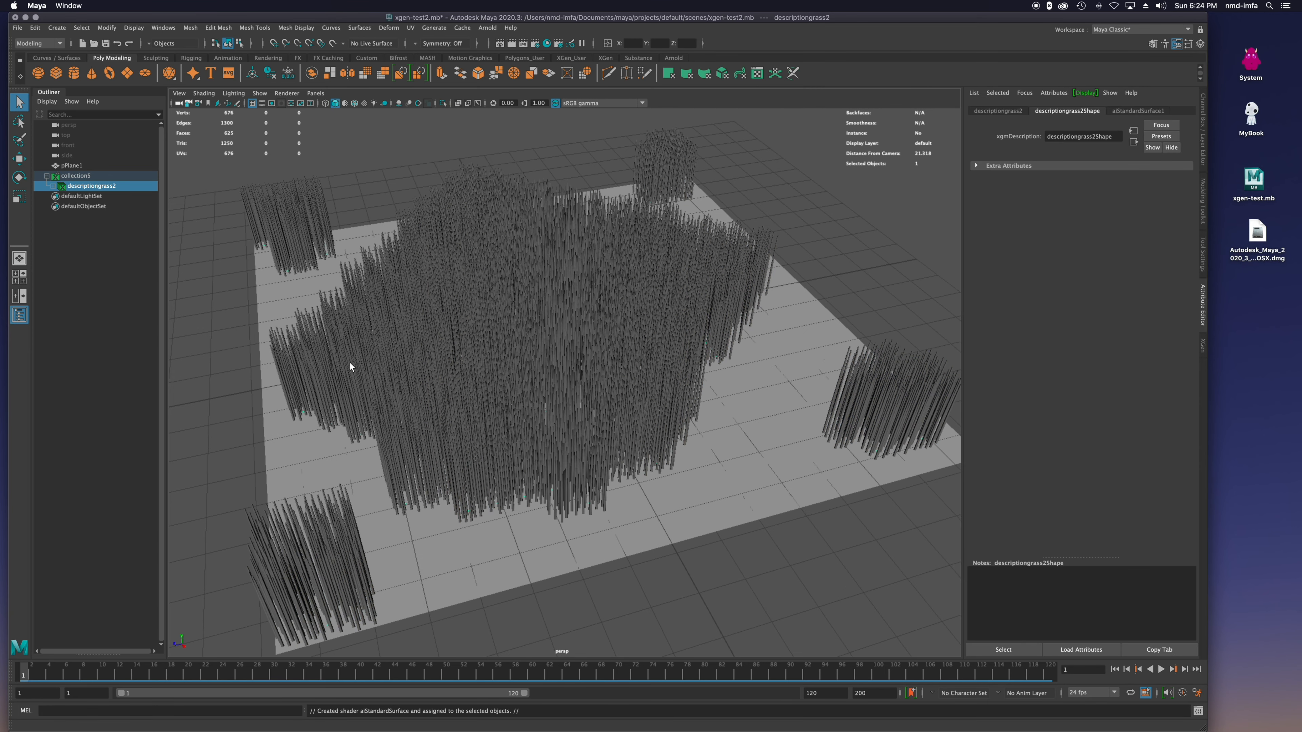
- Set the base color of aiStandardSurface1 to a bright yellow-green
click(1137, 111)
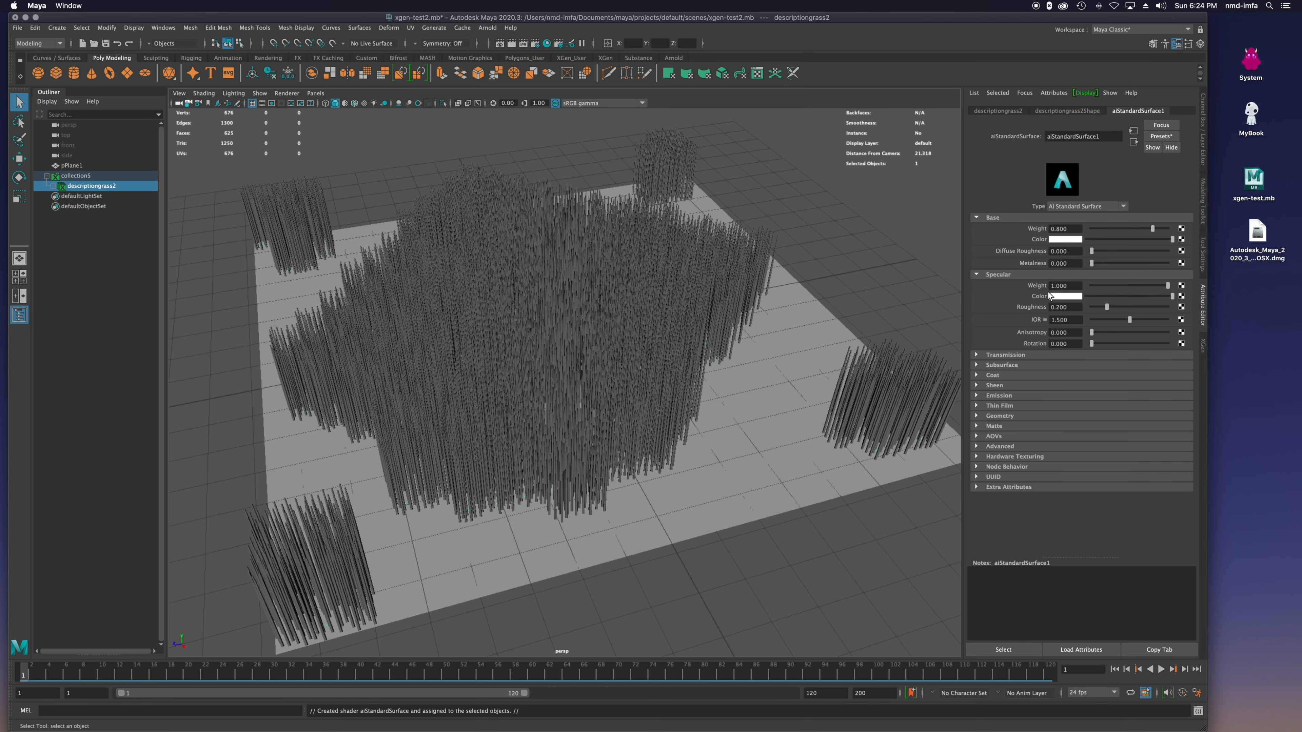
click(1065, 239)
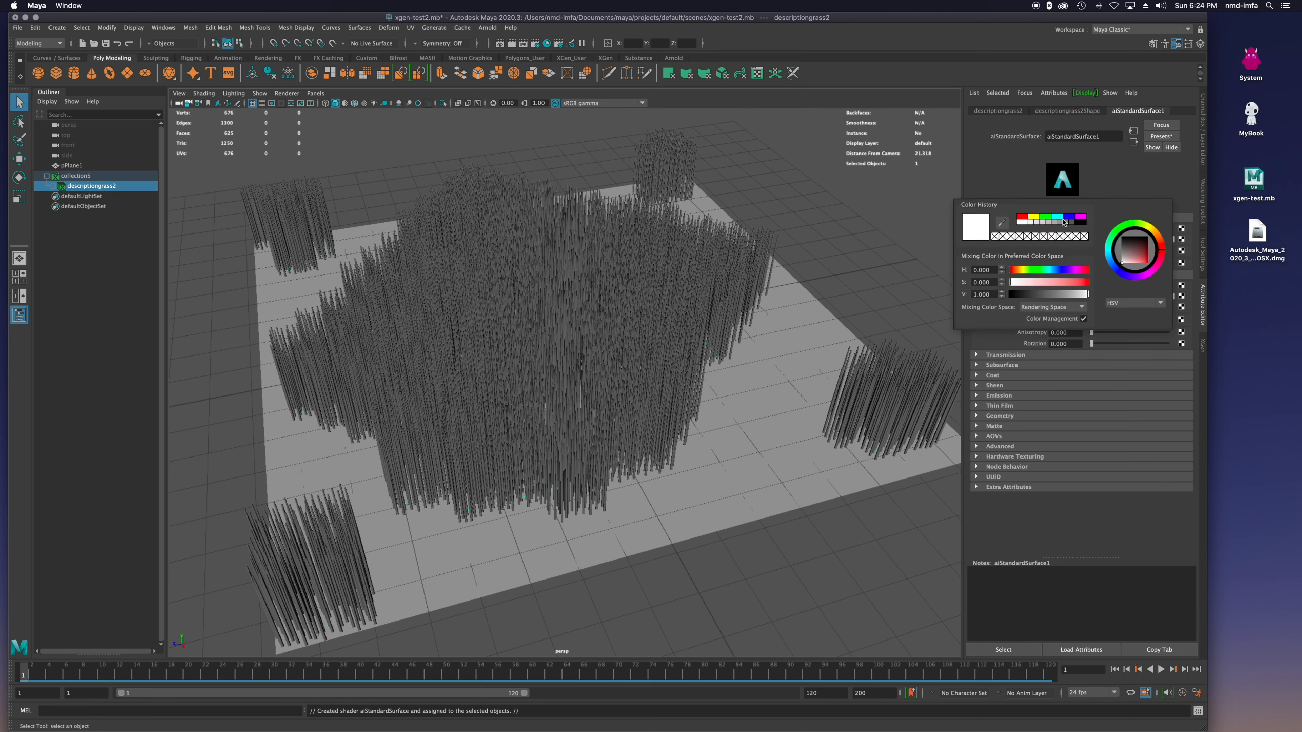
click(1137, 226)
click(1146, 263)
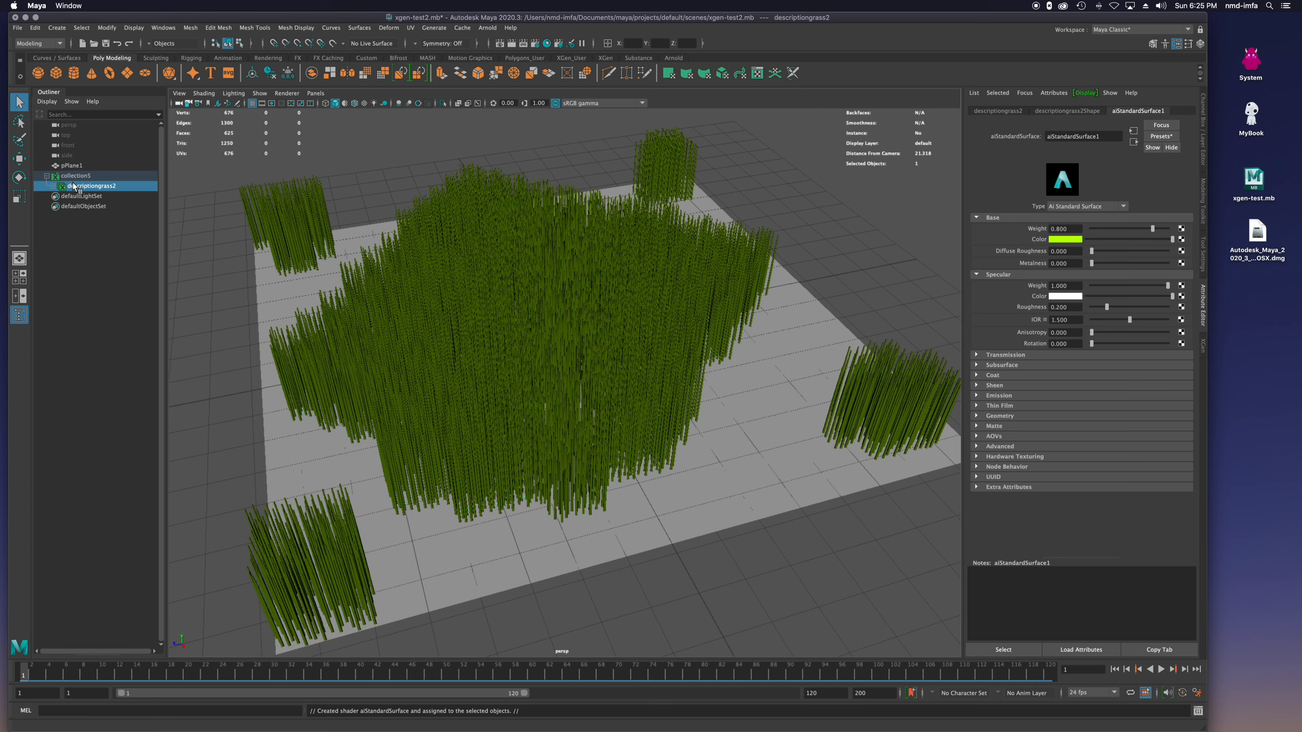
- Bring back the XGen settings for collection5 and add an Arnold sky dome light to the scene
key(Up)
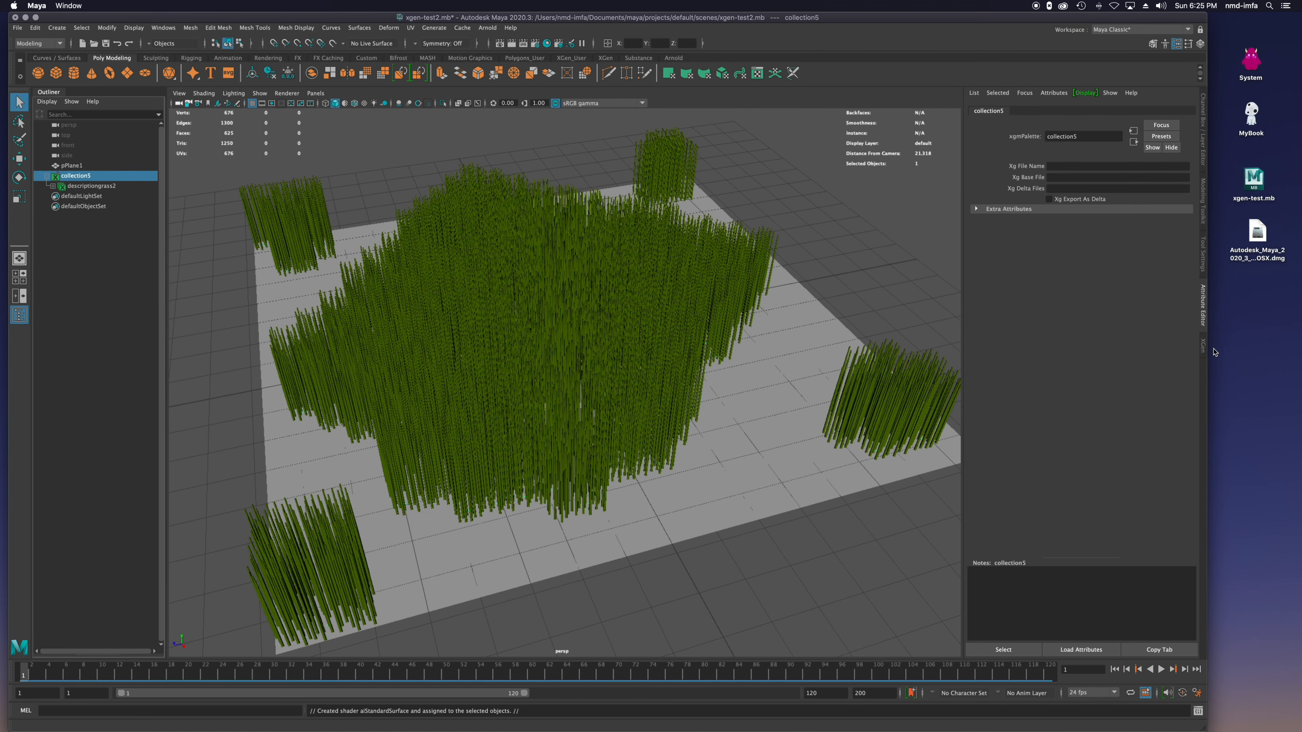
click(1201, 346)
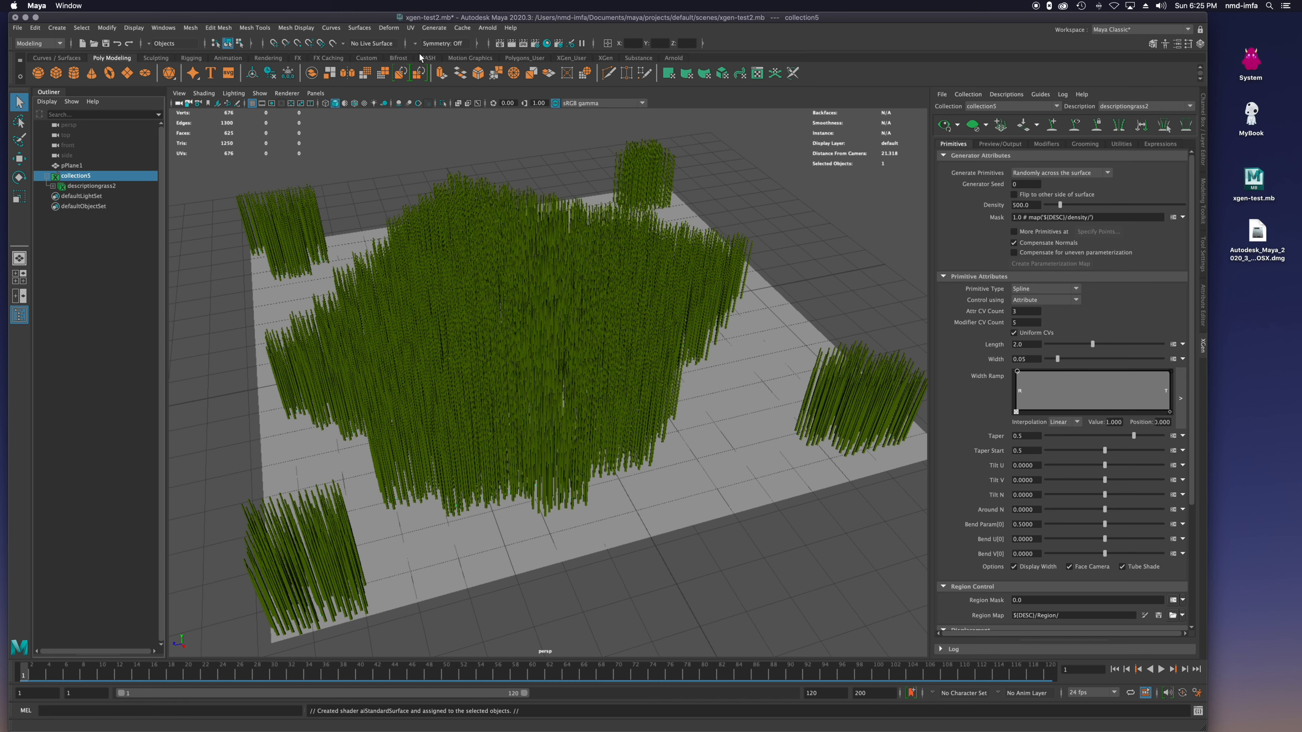
click(669, 58)
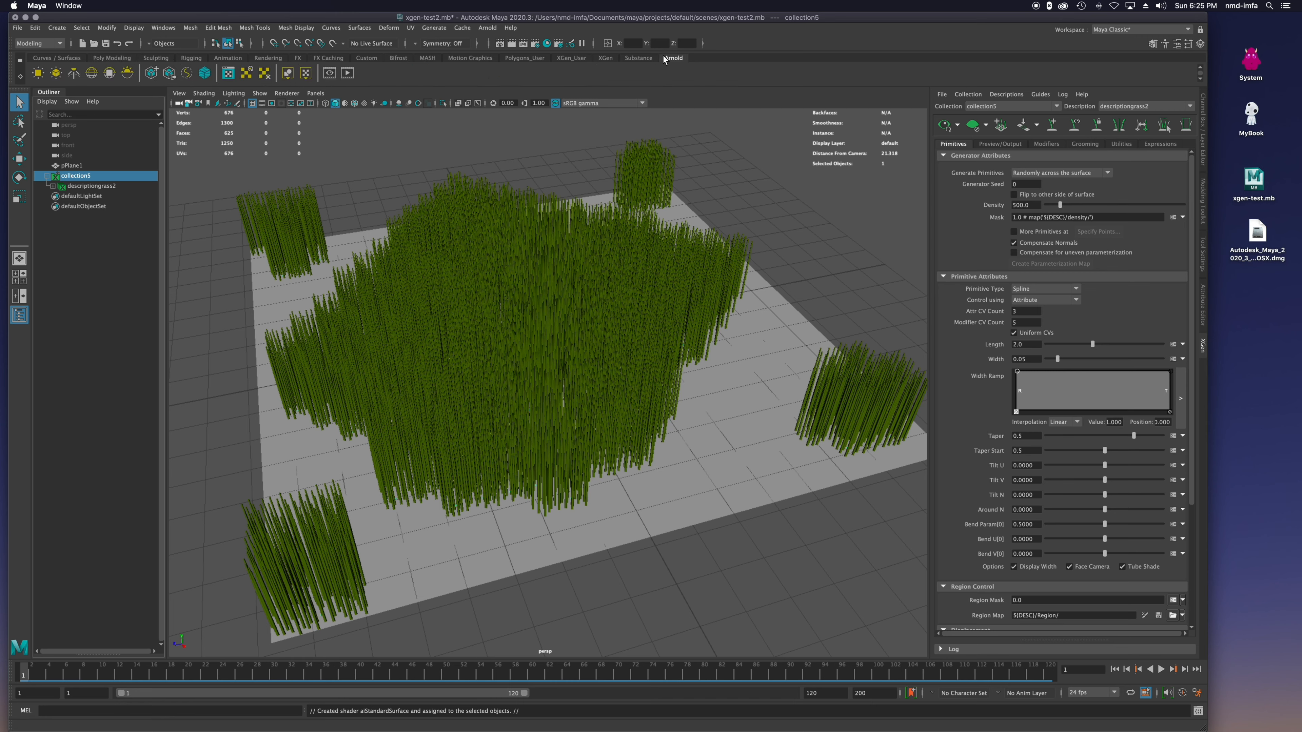
click(91, 74)
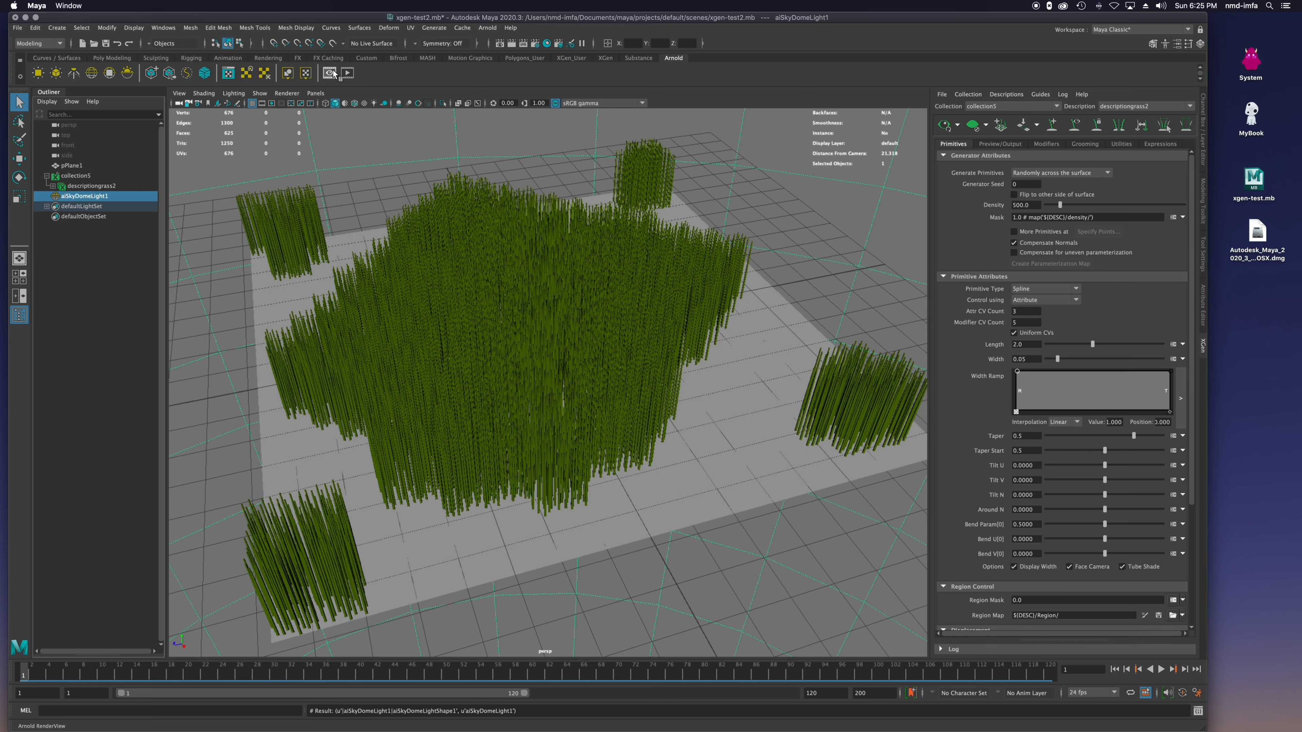
- Save the scene and render the perspective view in the Arnold RenderView
key(super+s)
click(329, 74)
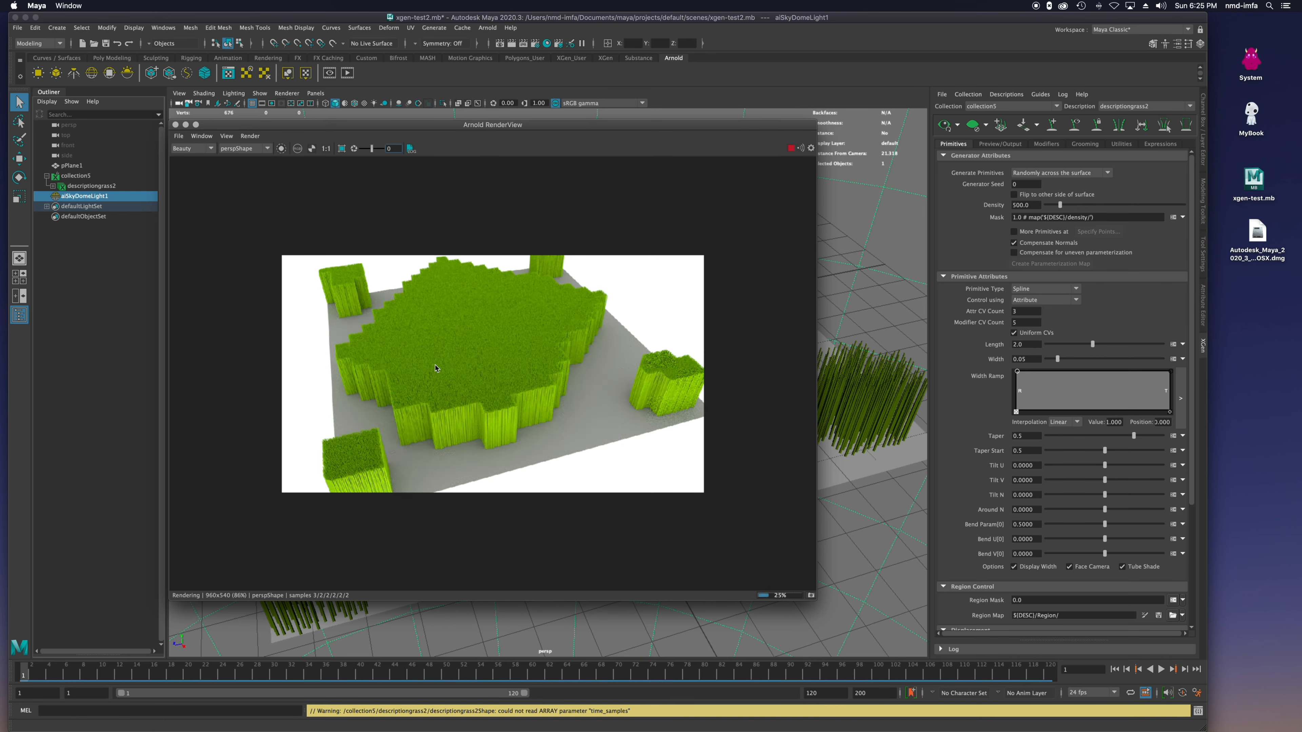
drag(533, 128, 548, 143)
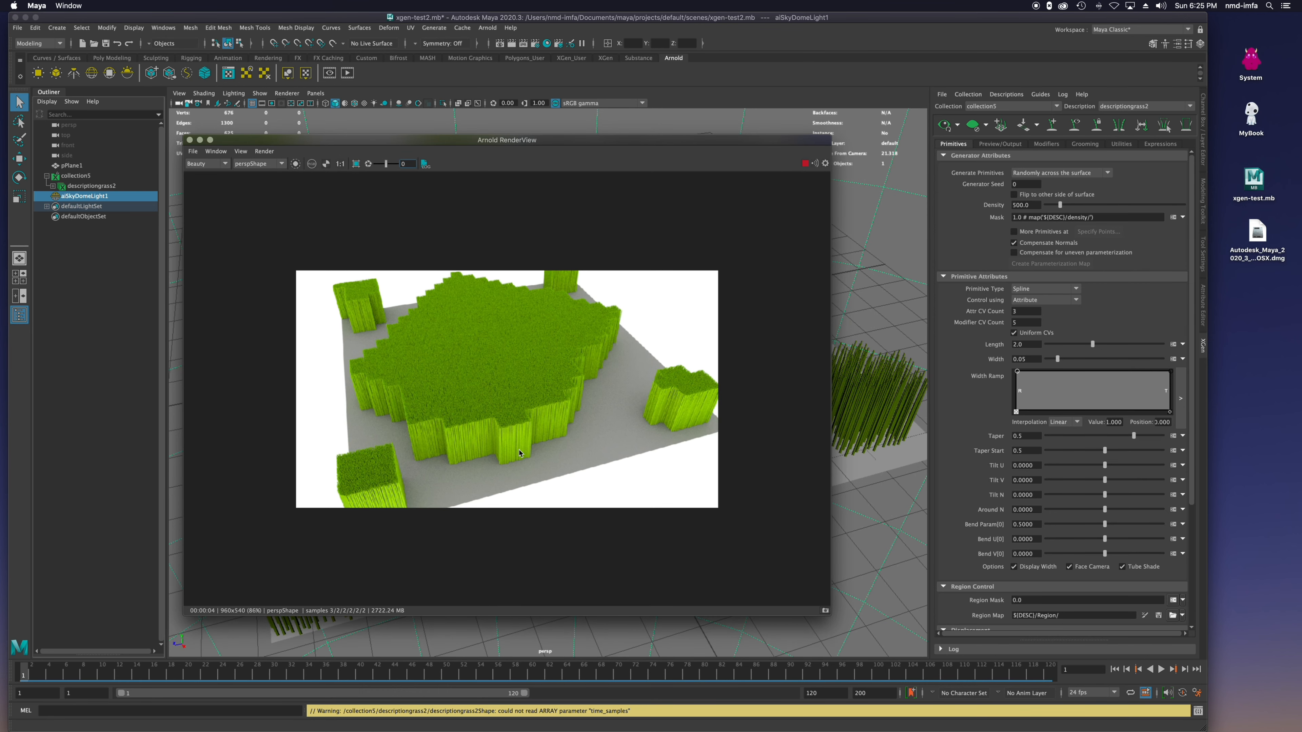
- Stop the Arnold render and close the RenderView to return to the XGen primitive attributes
click(805, 163)
click(189, 139)
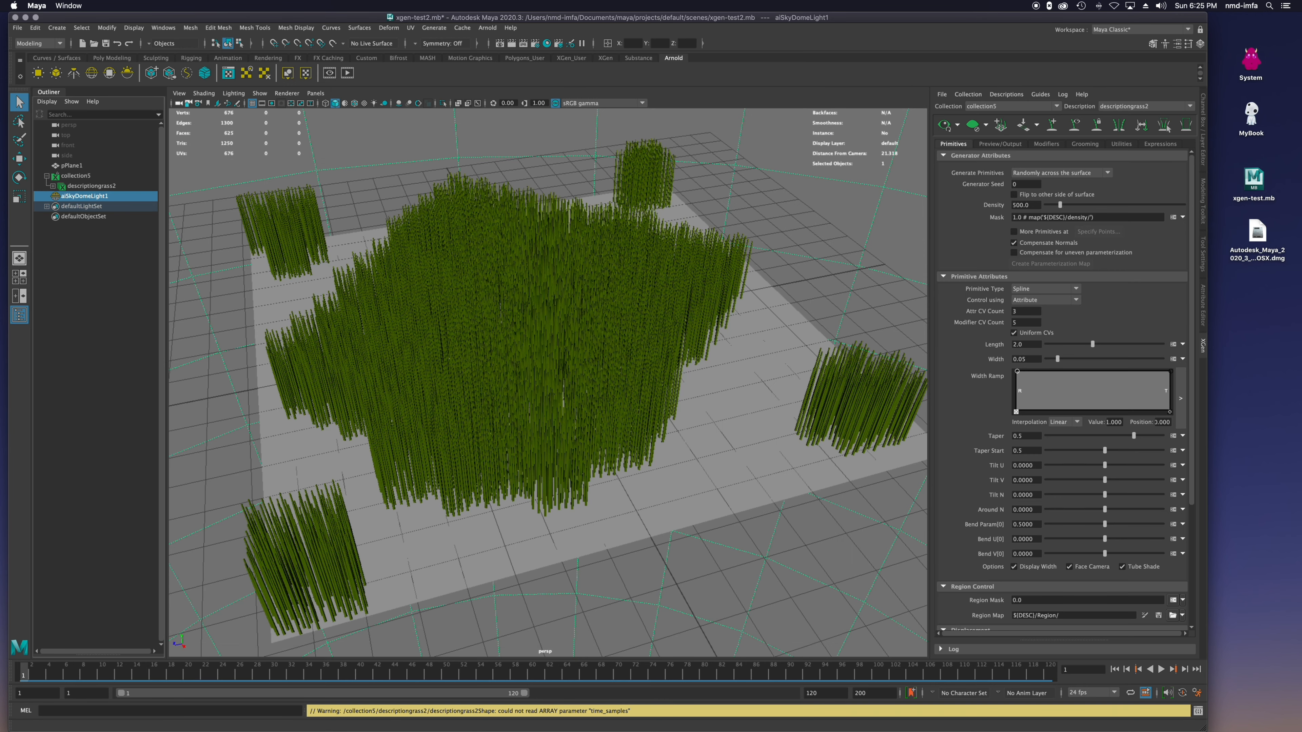
scroll(1078, 530, down, 1)
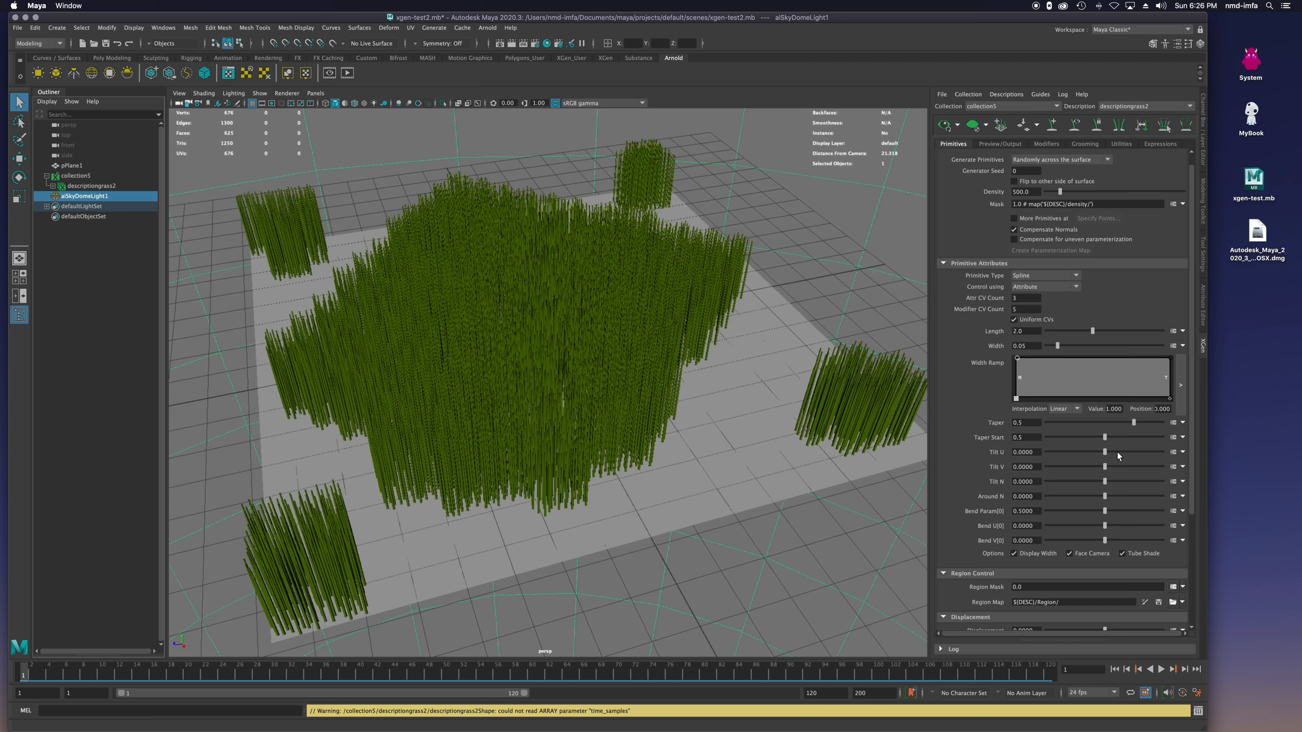
- Try out Tilt U and Bend Param[0] on the grass blades and return Bend Param[0] to 0.5
mouse_move(1106, 454)
mouse_down()
mouse_move(1119, 450)
mouse_move(1087, 458)
mouse_up()
key(super+z)
mouse_move(1104, 511)
mouse_down()
mouse_move(1124, 524)
mouse_move(1073, 532)
mouse_move(1104, 525)
mouse_up()
double_click(1025, 511)
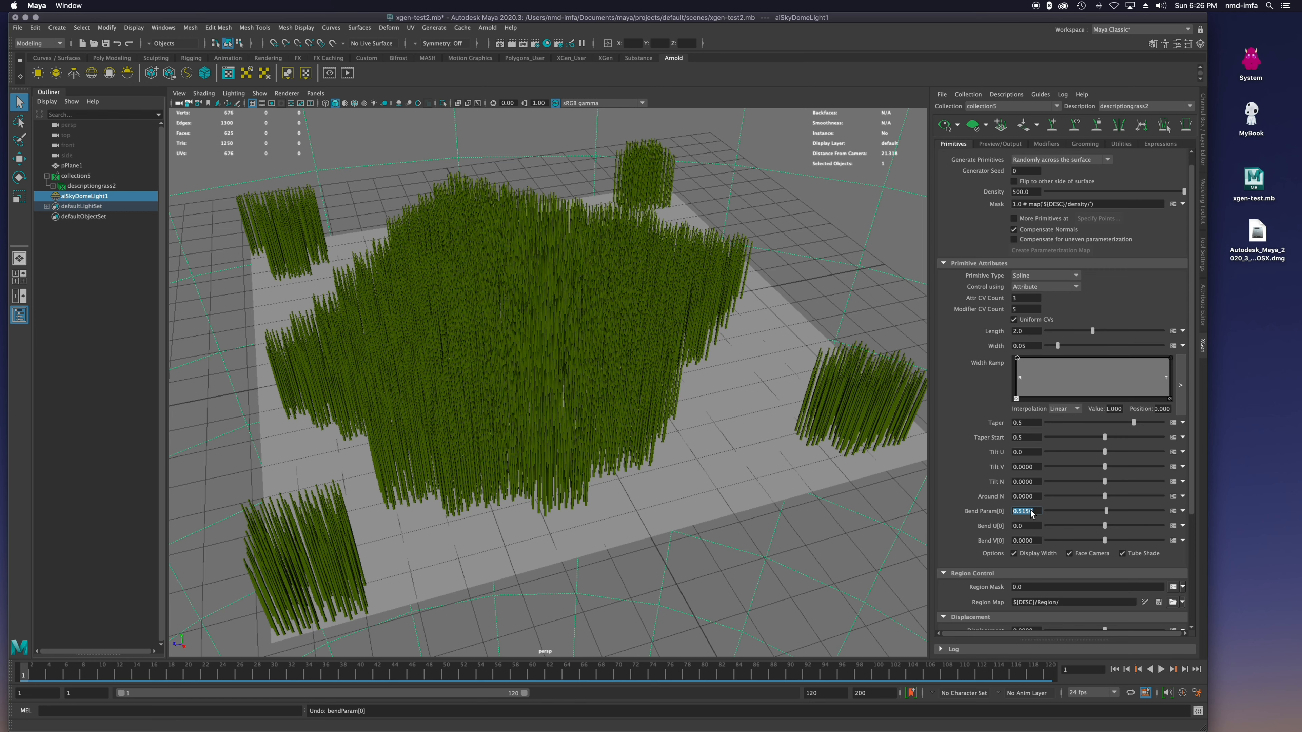
text(0.41)
key(Return)
drag(1095, 511, 1103, 512)
double_click(1025, 512)
text(5)
key(Return)
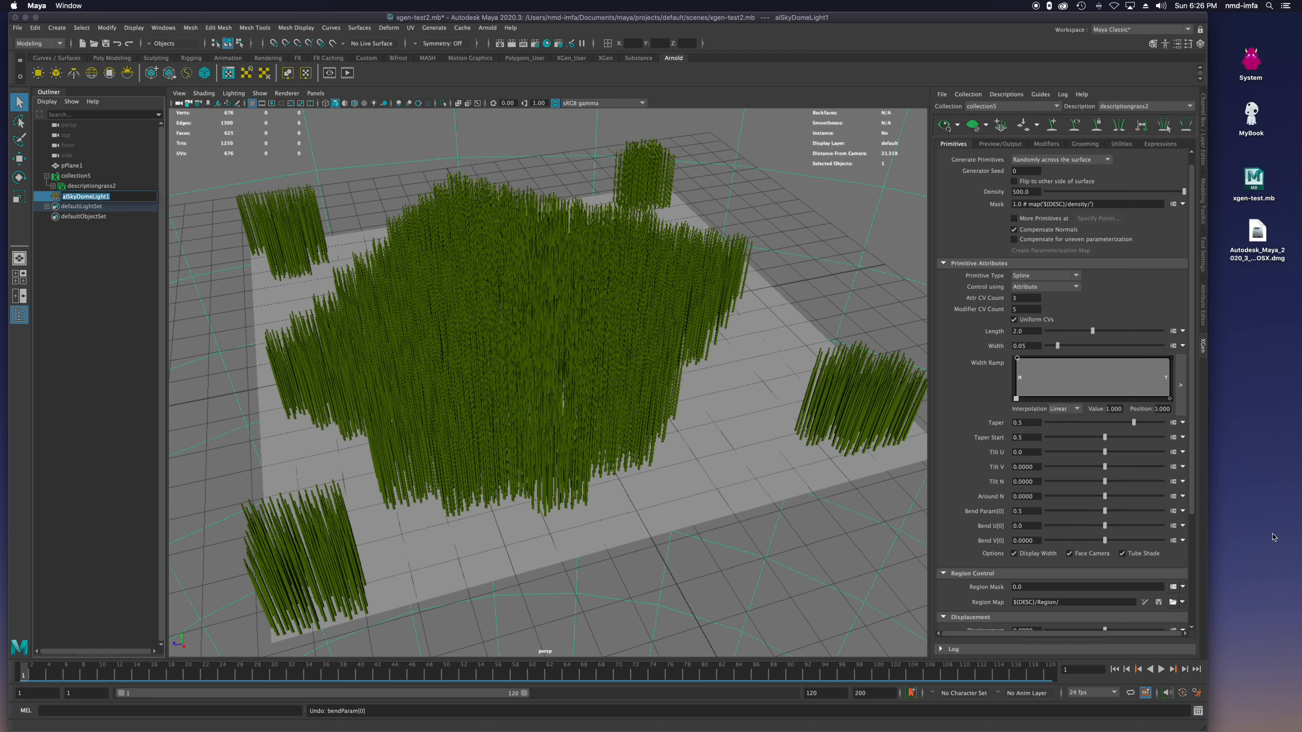
- Switch to Firefox and copy the expression $a=rand(-1.5,1.5);#-2.0,2.0 $a from the Bending the Grass section
key(super+Tab)
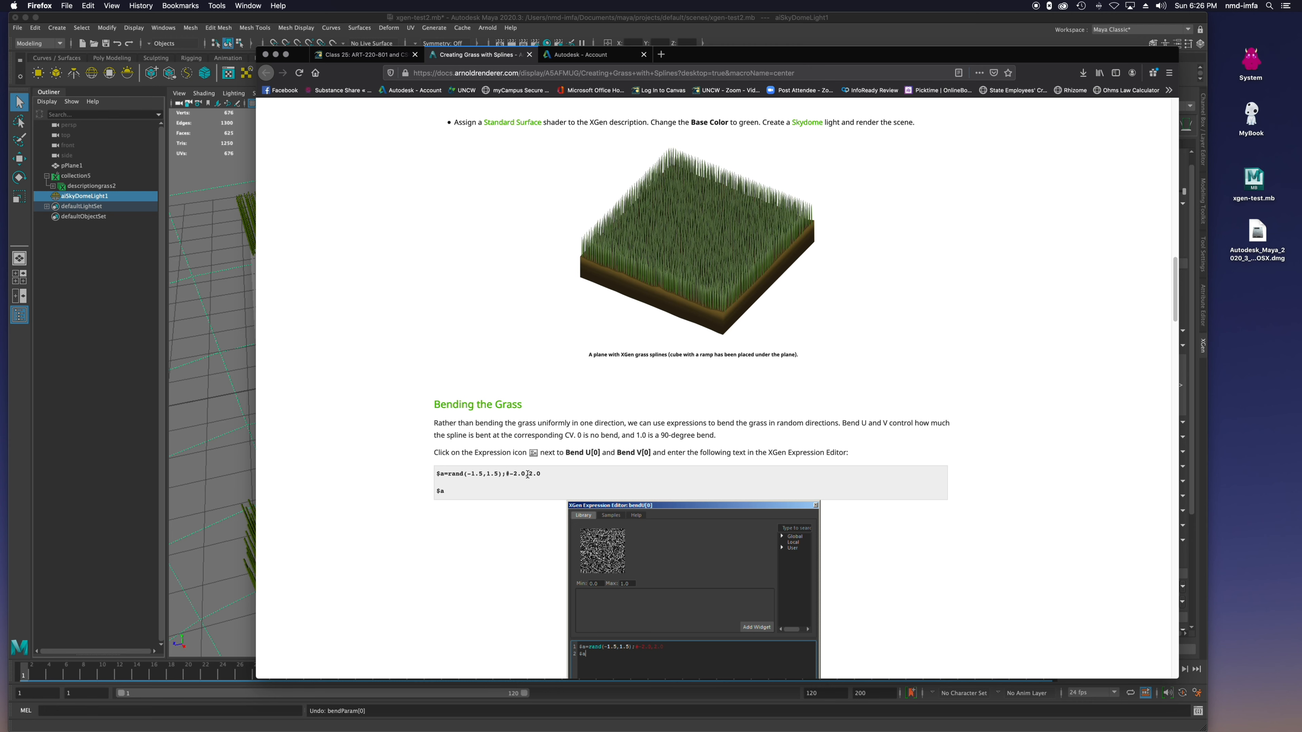
drag(448, 495, 434, 474)
key(super+c)
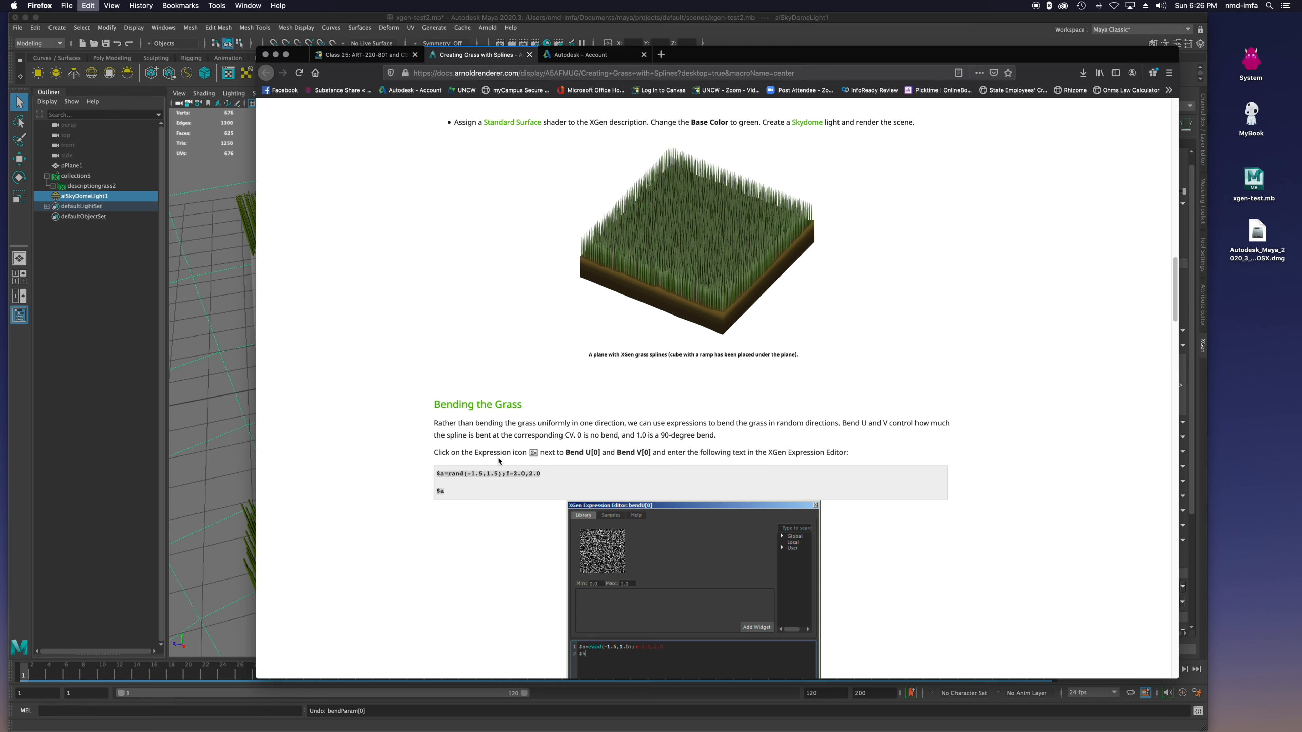
click(275, 54)
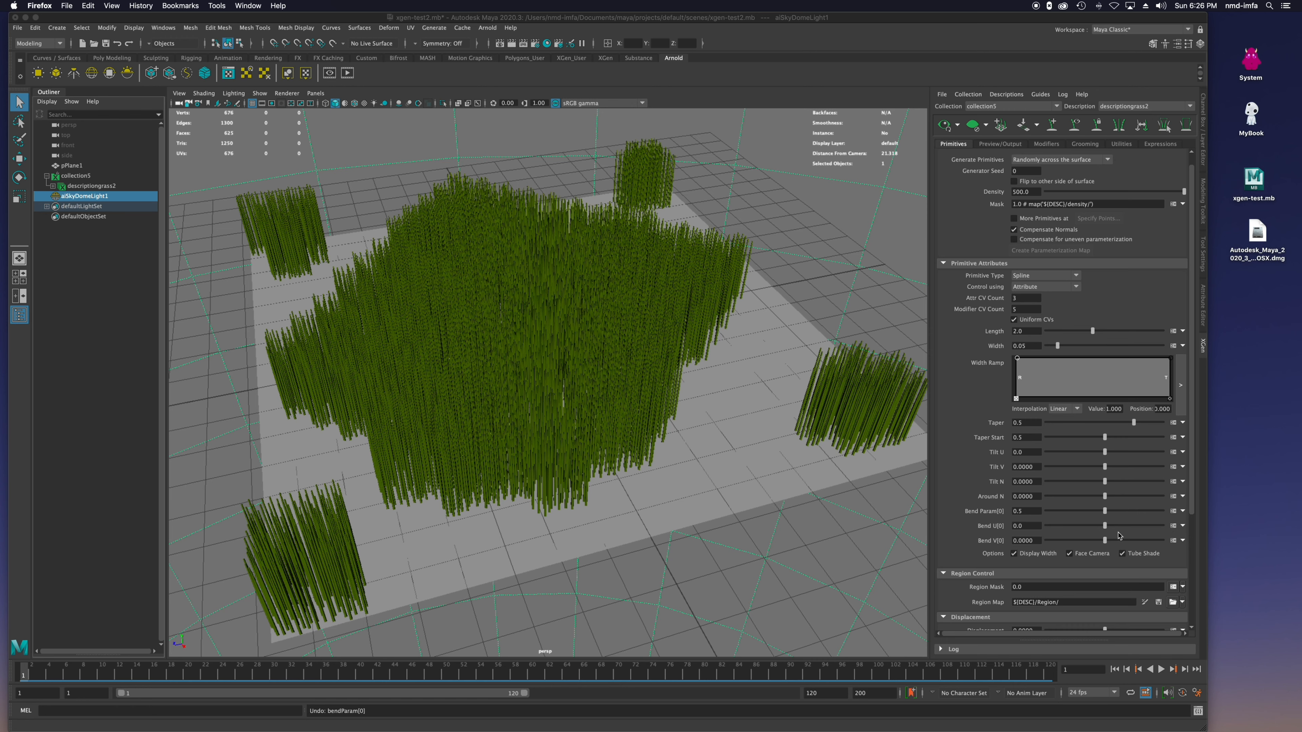
- In Maya, replace the Bend U[0] expression with the copied $a=rand(-1.5,1.5);#-2.0,2.0 $a and accept it
click(1174, 527)
click(538, 508)
key(super+a)
key(super+v)
click(571, 532)
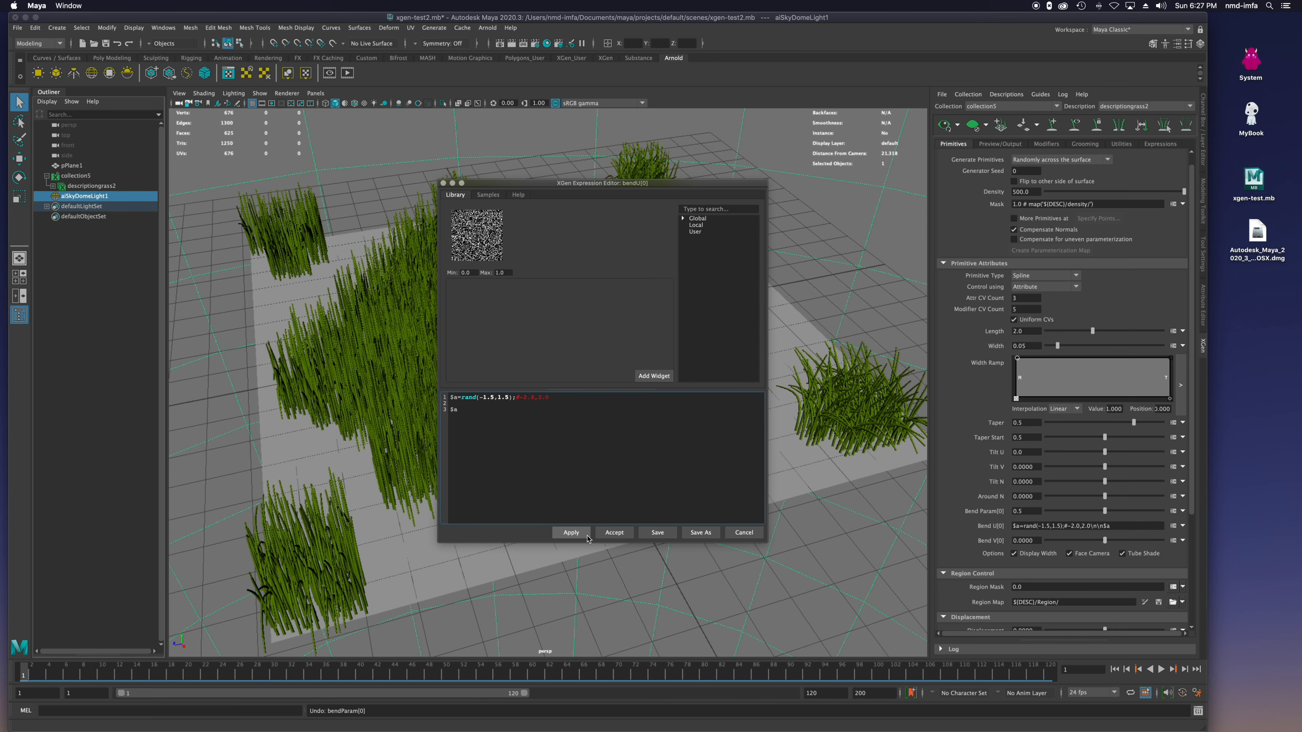
drag(628, 188, 663, 291)
mouse_move(852, 466)
alt+mouse_down()
mouse_move(896, 445)
mouse_move(865, 460)
alt+mouse_up()
click(649, 638)
- Apply the same $a=rand(-1.5,1.5);#-2.0,2.0 $a expression to Bend V[0] and close the expression editor
click(1172, 540)
key(super+v)
click(575, 533)
drag(592, 189, 782, 296)
mouse_move(220, 536)
alt+mouse_down()
mouse_move(328, 499)
mouse_move(210, 552)
alt+mouse_up()
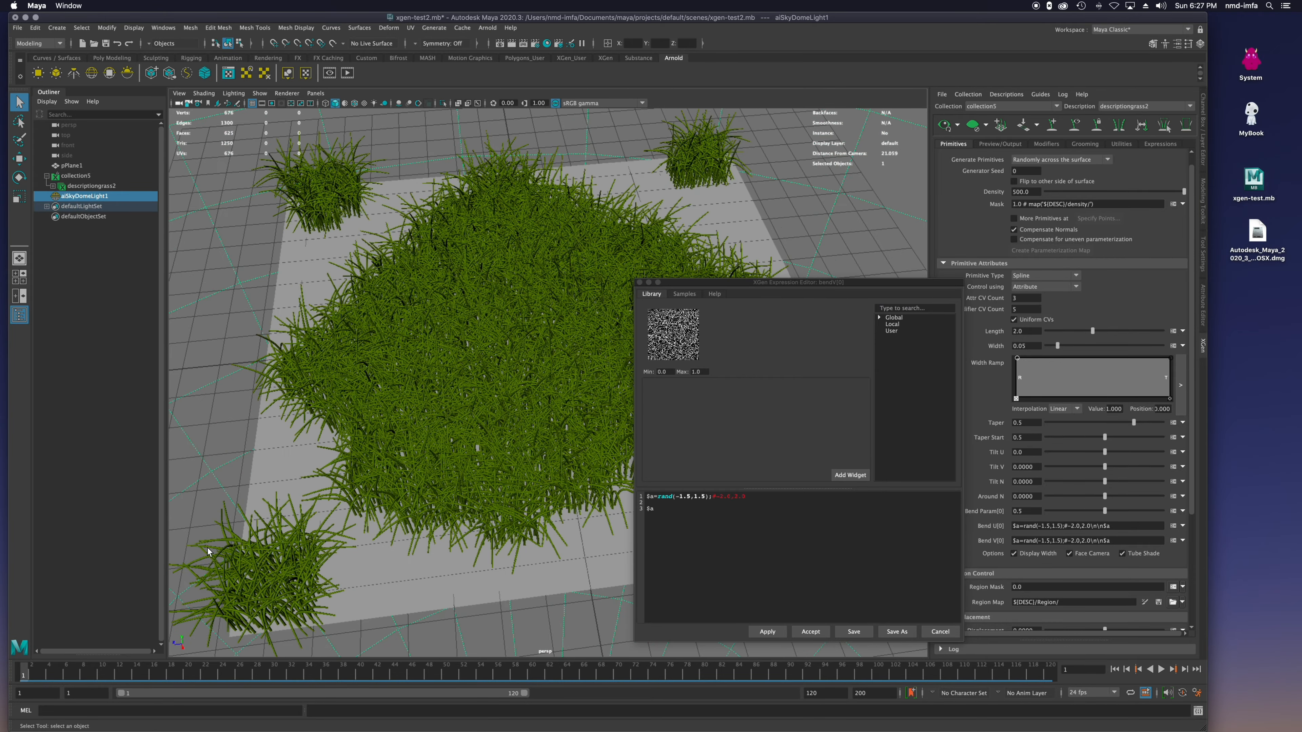
click(639, 283)
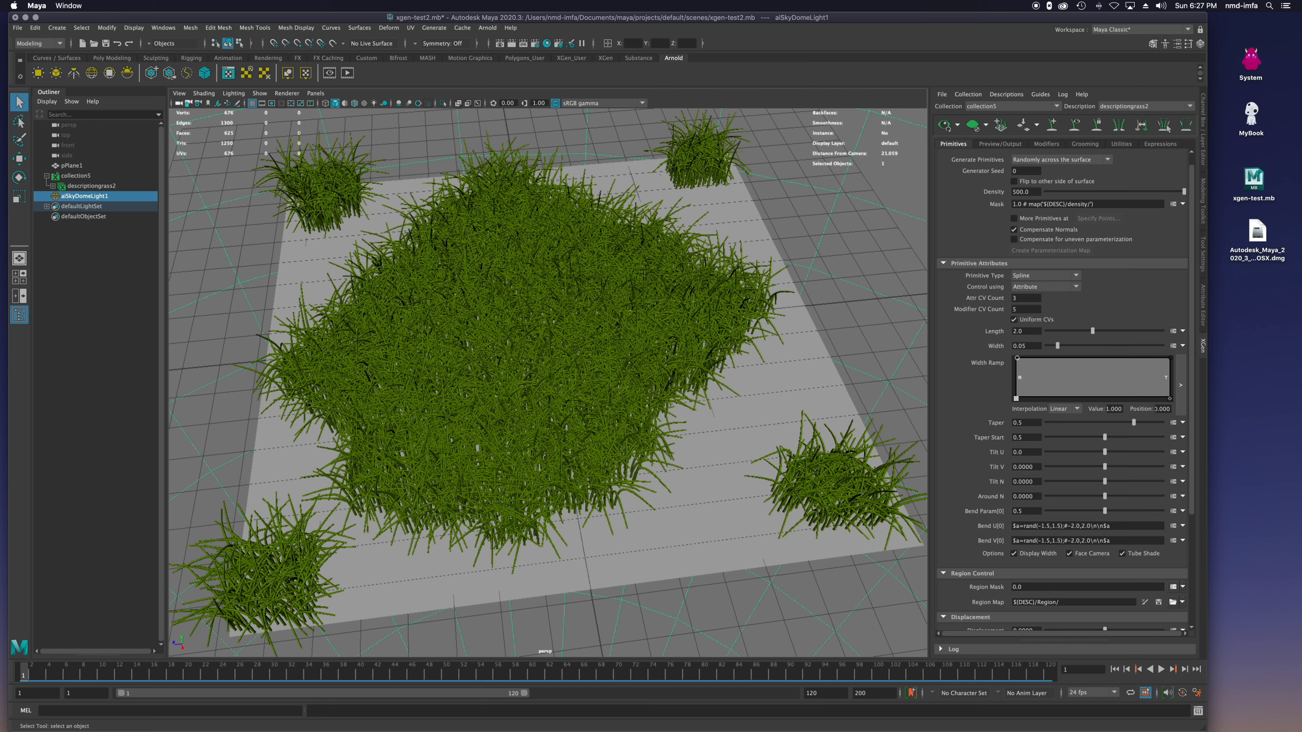
- Take the bend variation expression from the Firefox page and apply $a=rand(0.2,0.9);#0.0,1.0 $a to Bend Param[0] in Maya
key(super+Tab)
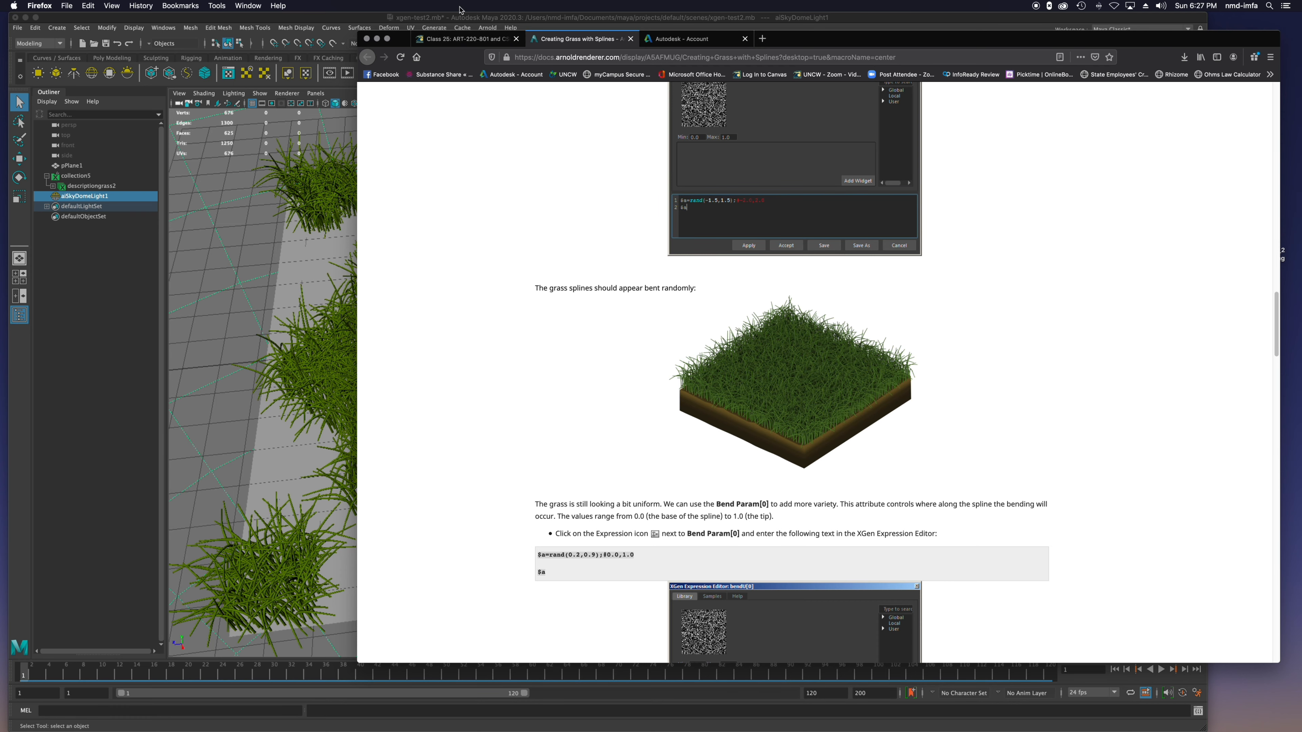
drag(402, 40, 1301, 49)
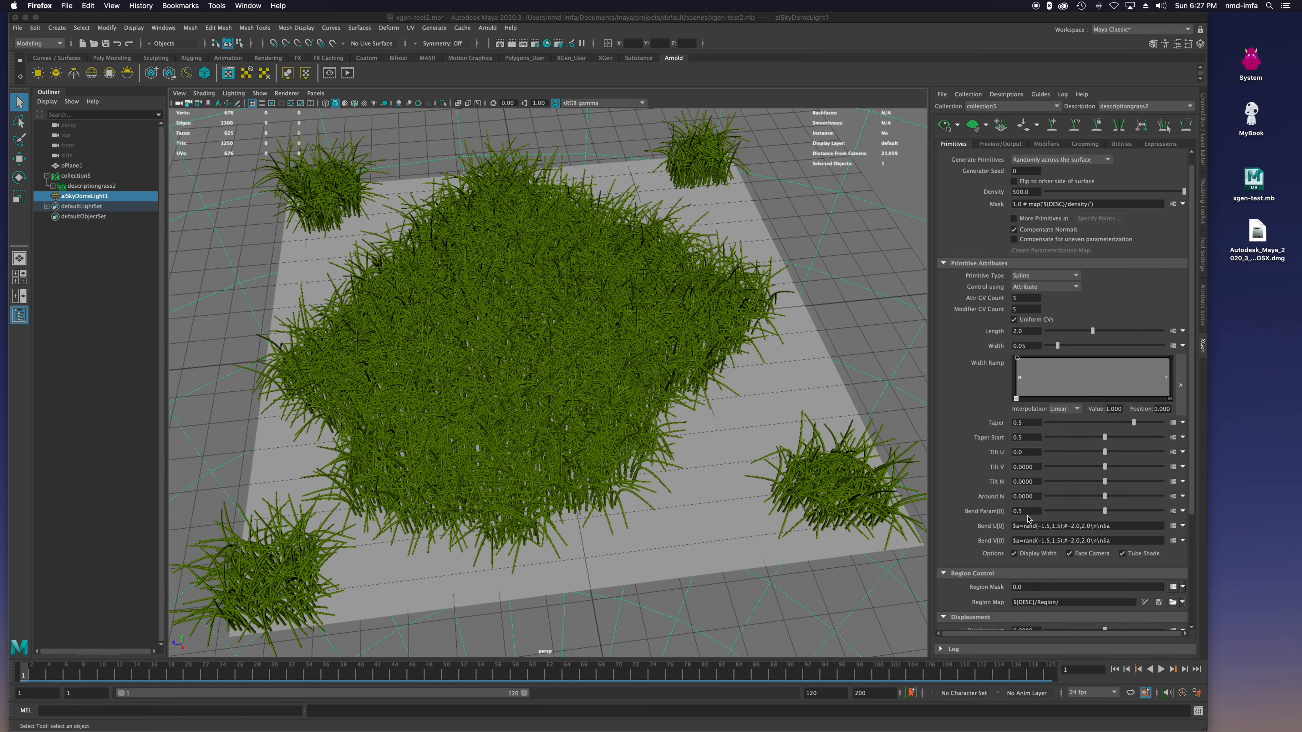
click(1172, 512)
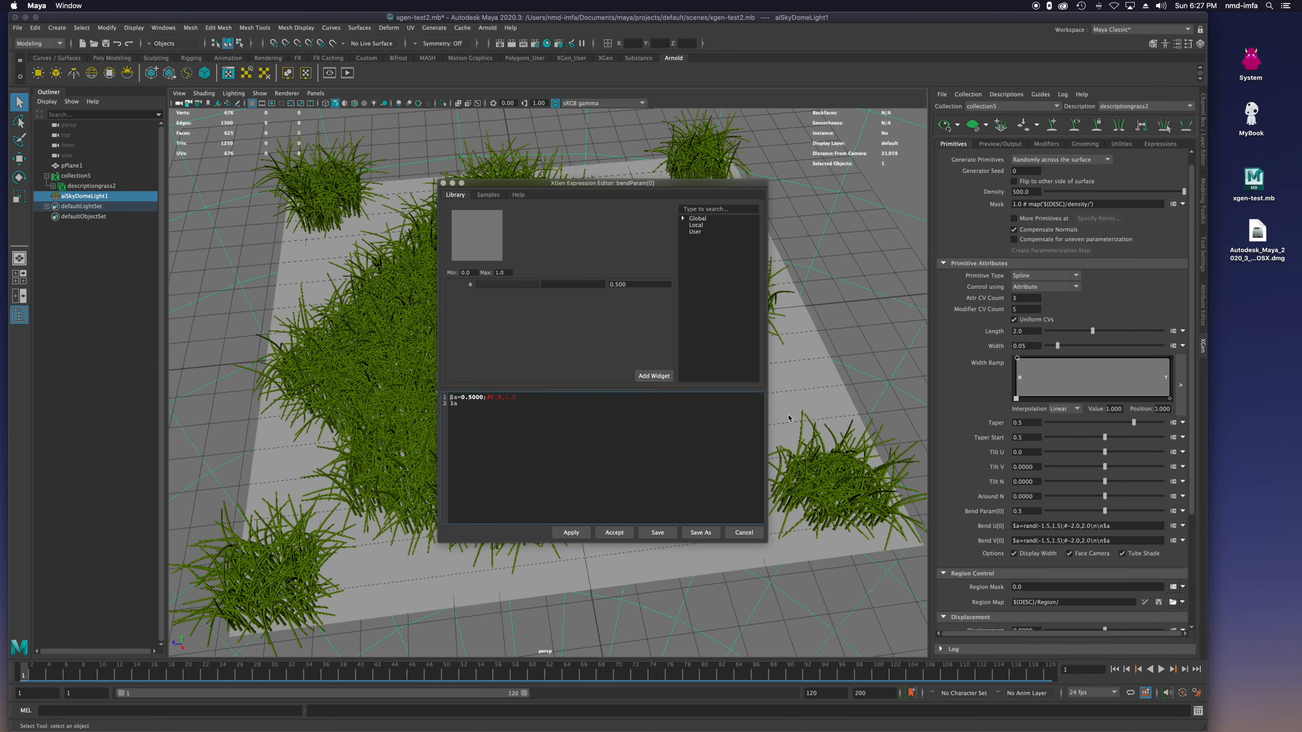
text($a=rand(0.2,0.9);#0.0,1.0  $a)
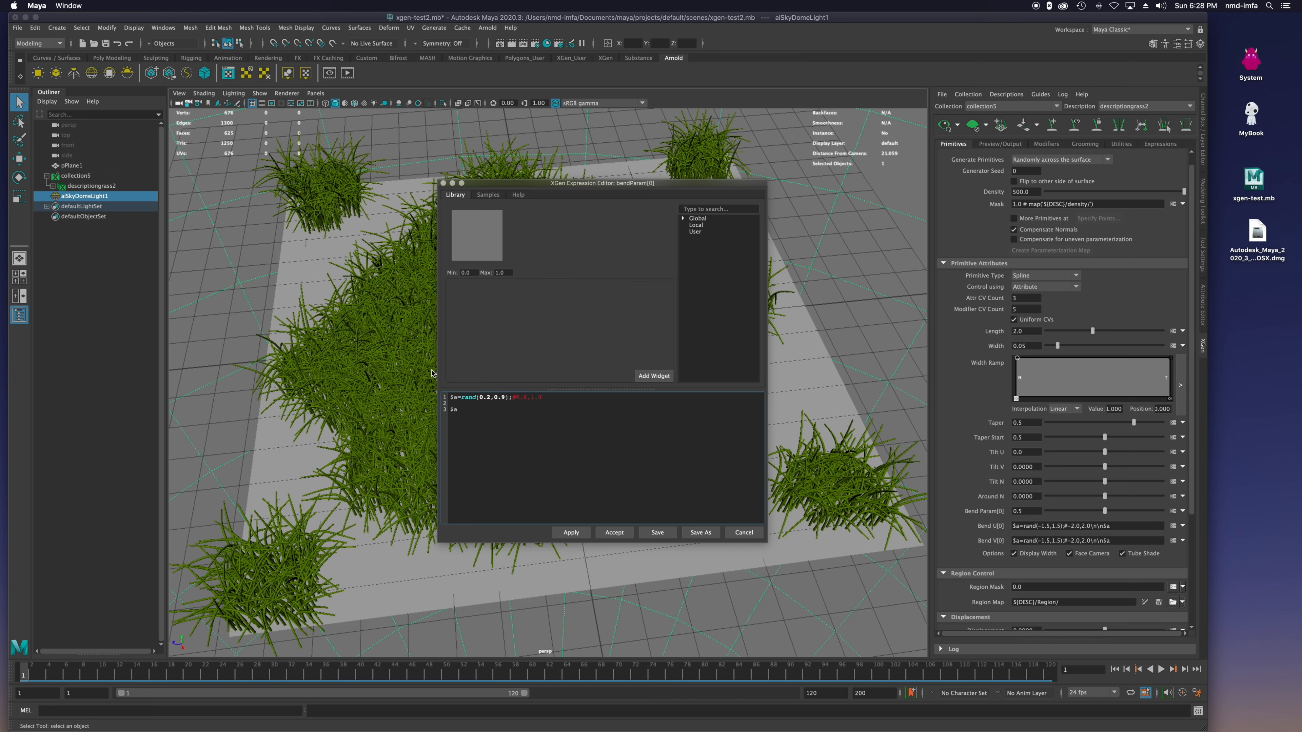
click(569, 531)
click(443, 183)
alt+drag(491, 354, 608, 351)
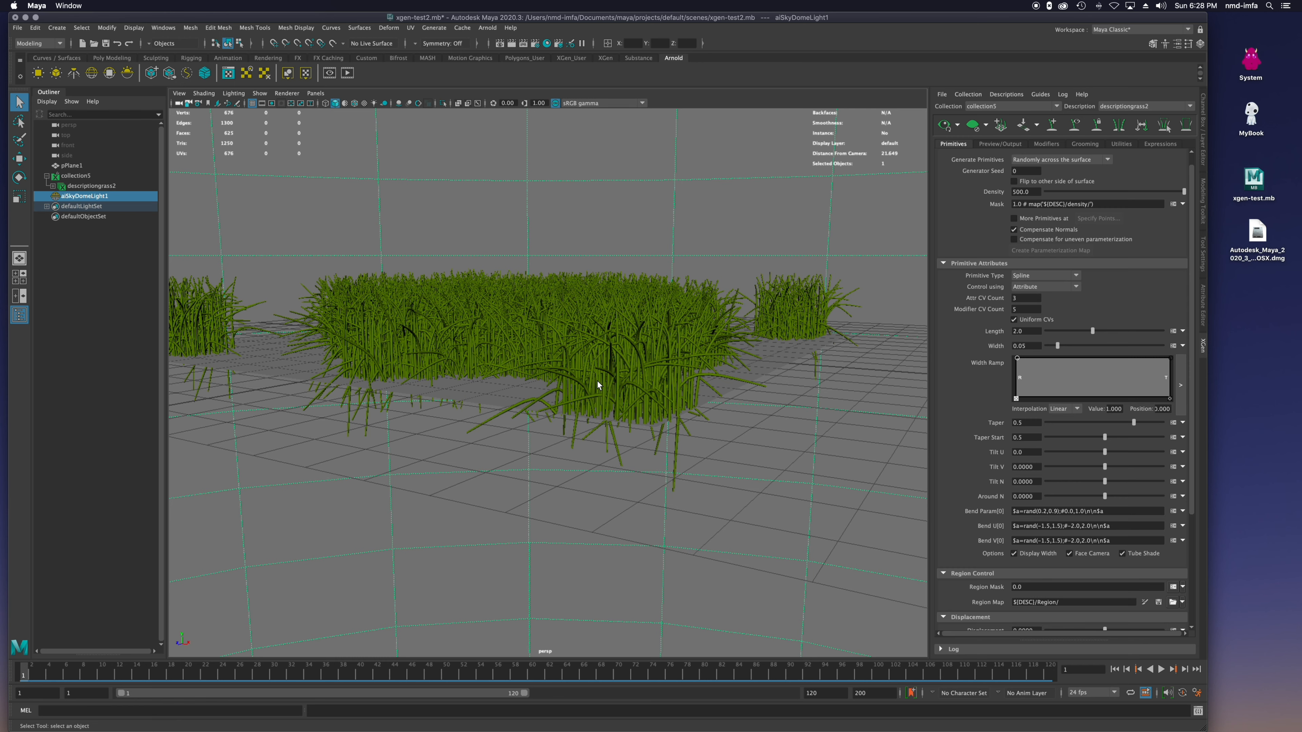
alt+drag(597, 381, 538, 446)
- Render the randomly bent grass in the Arnold RenderView, view it from another angle, and close the render window
click(1005, 145)
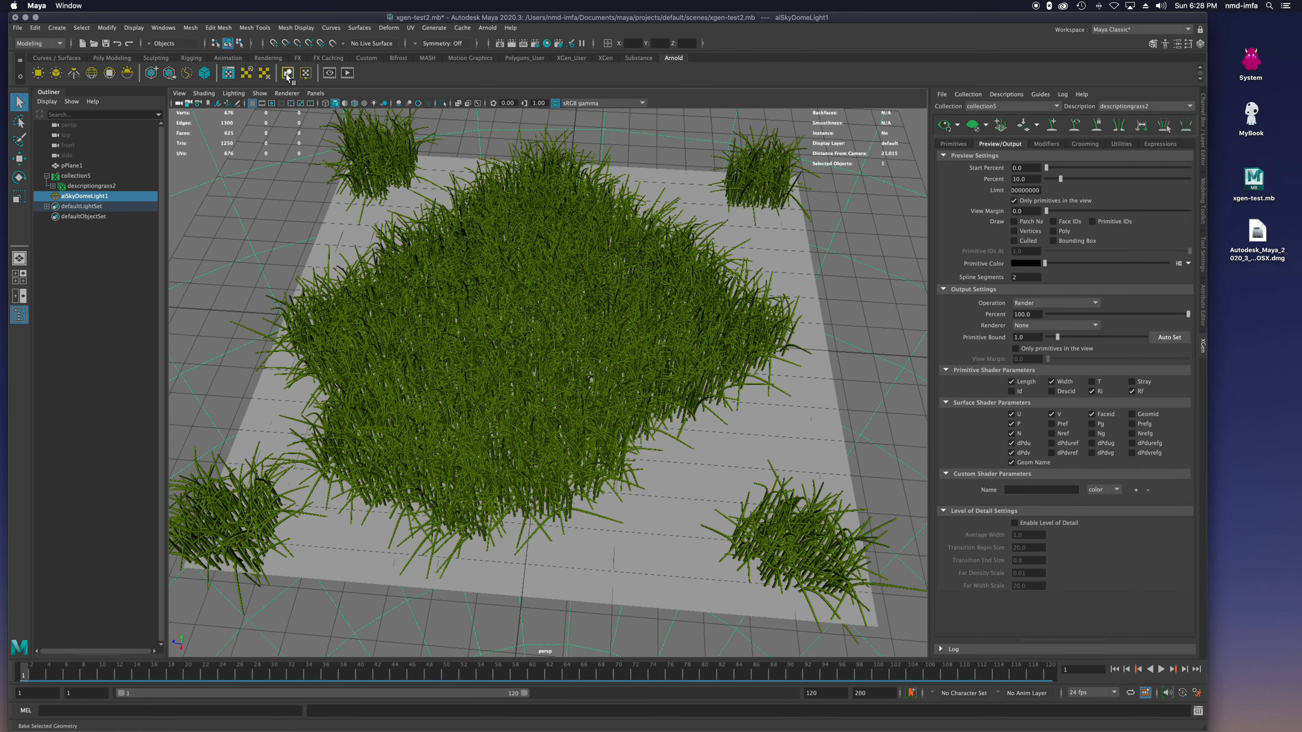
click(329, 74)
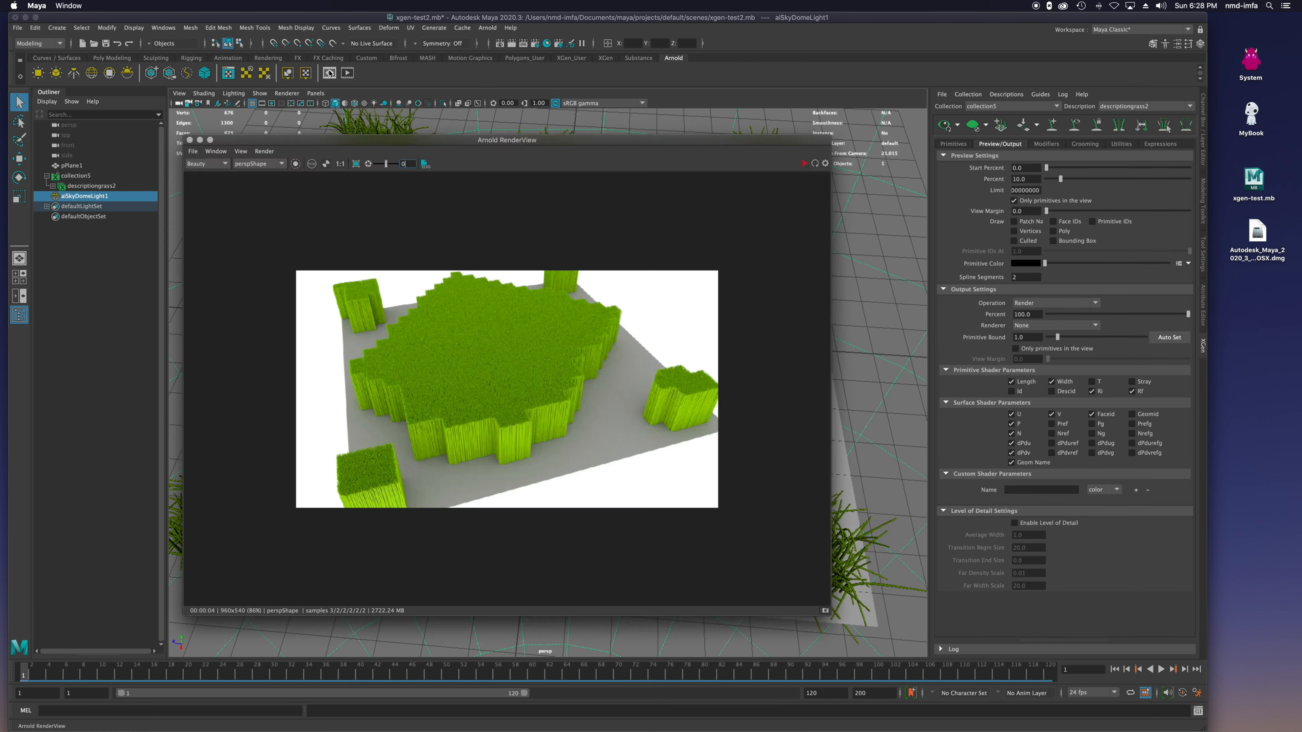
click(803, 164)
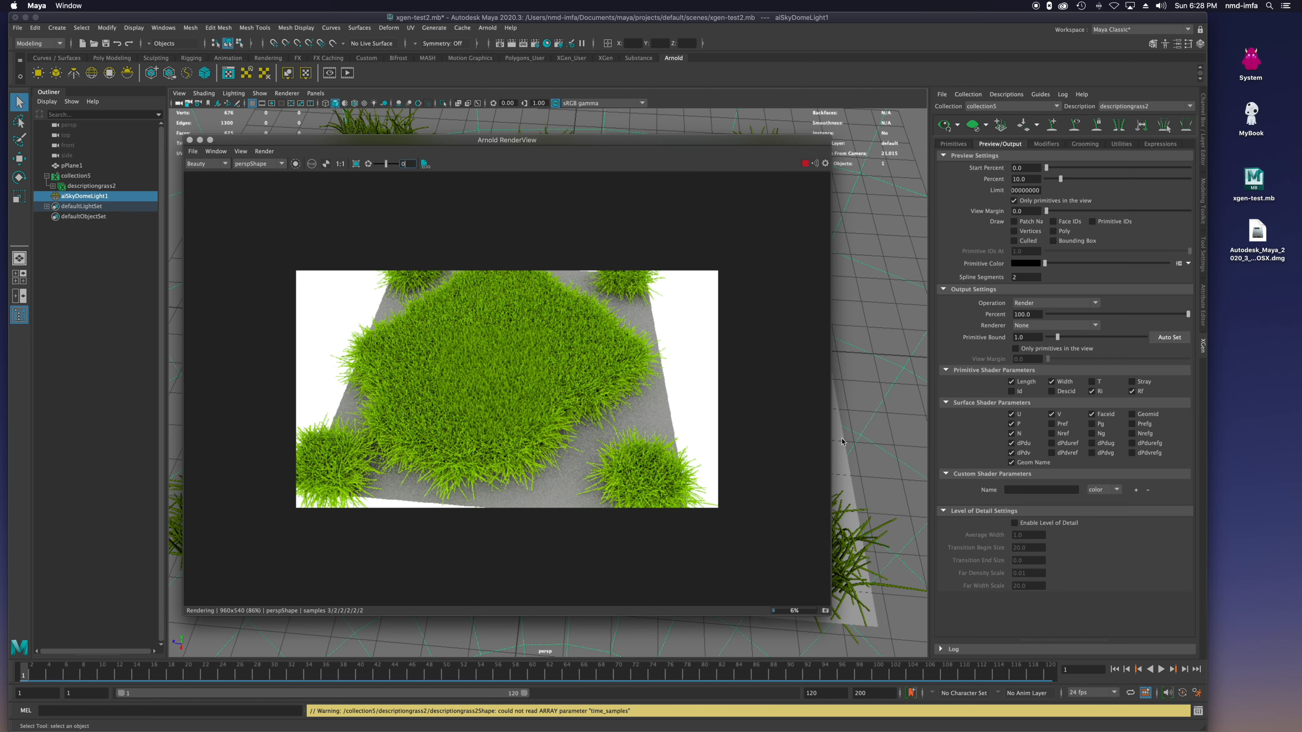
alt+drag(848, 443, 885, 448)
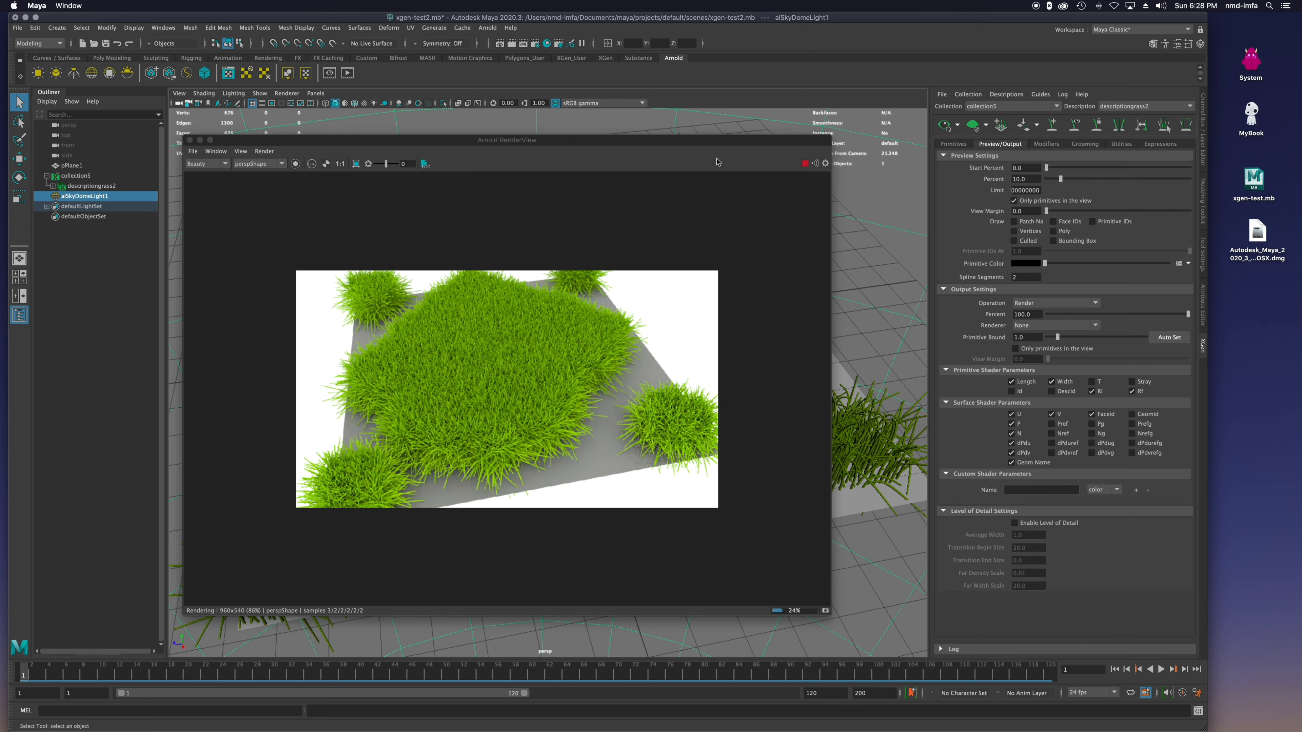
click(805, 163)
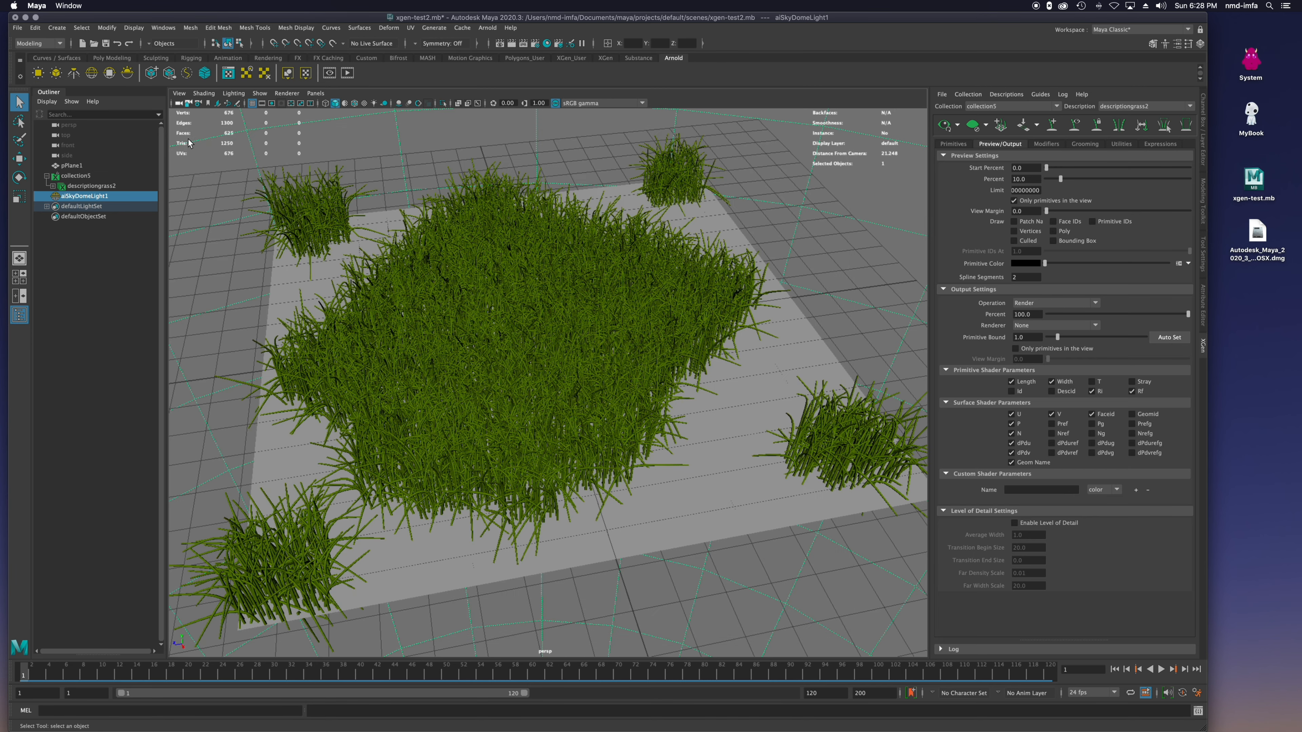
click(189, 139)
key(super+Tab)
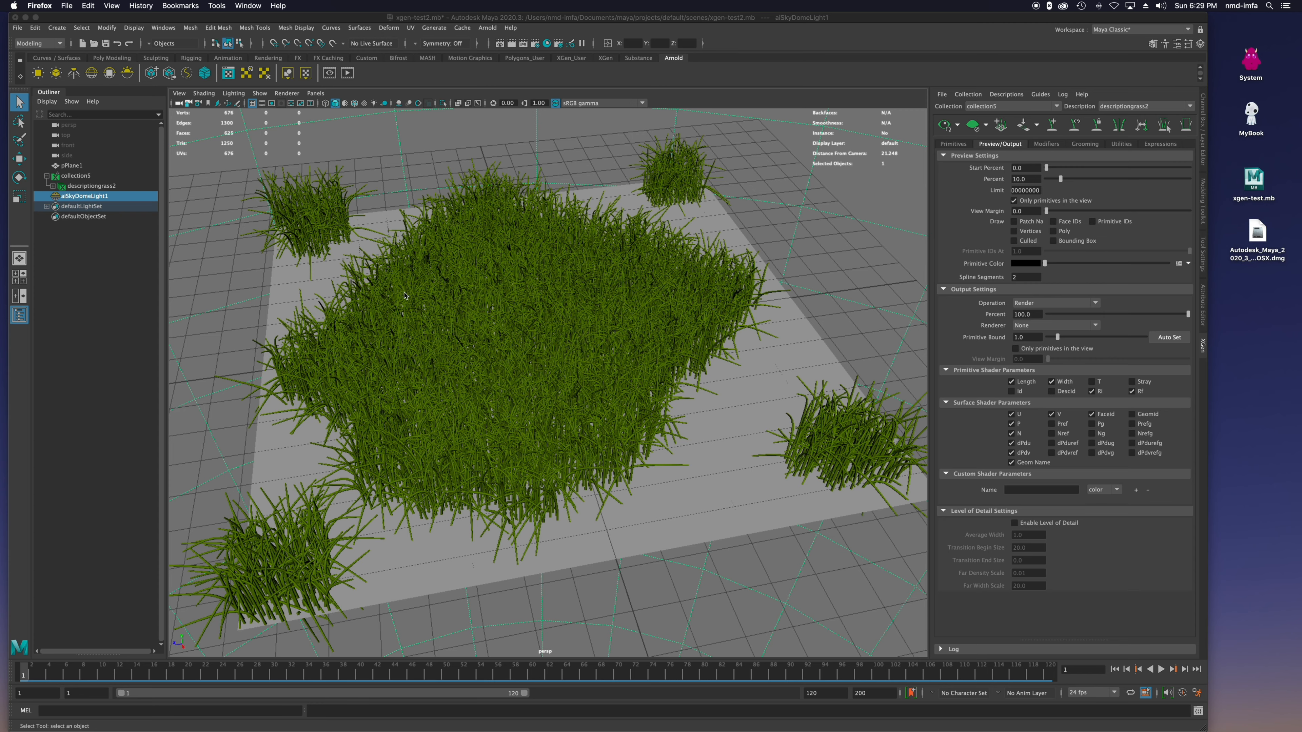
alt+drag(507, 379, 495, 370)
mouse_move(201, 728)
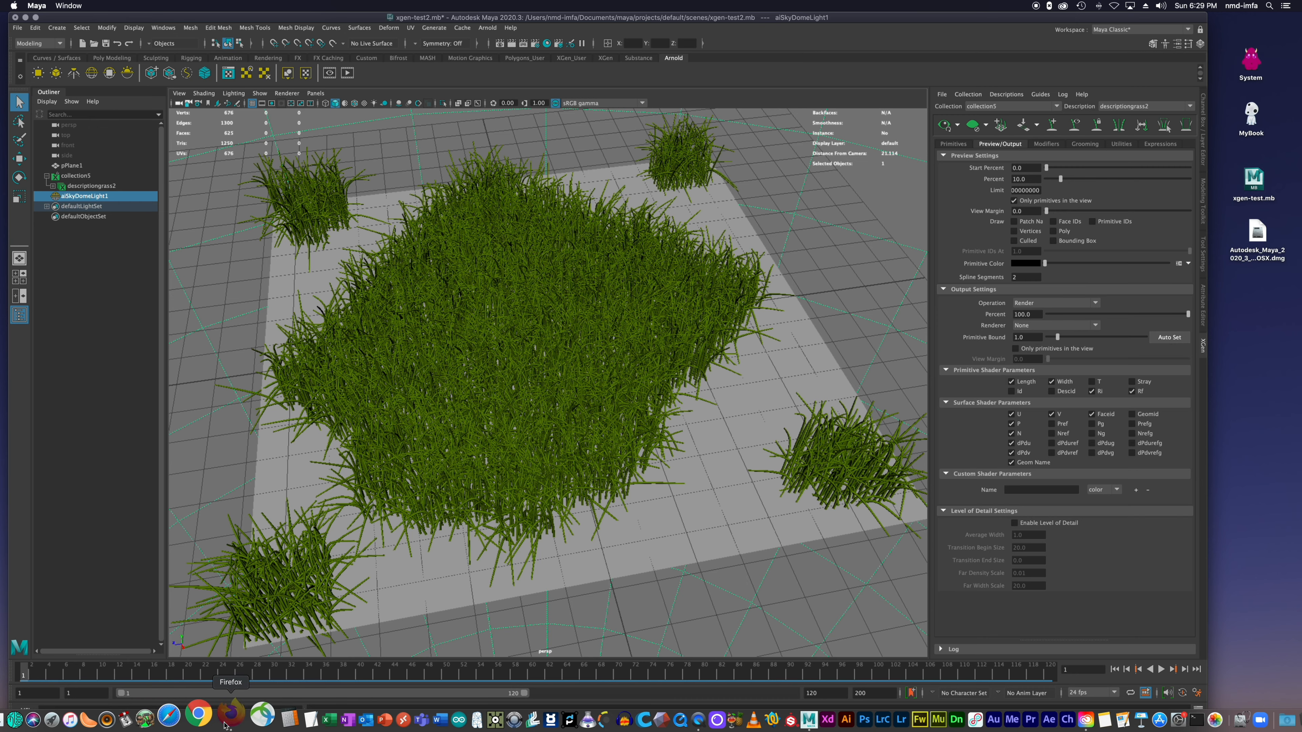
click(246, 716)
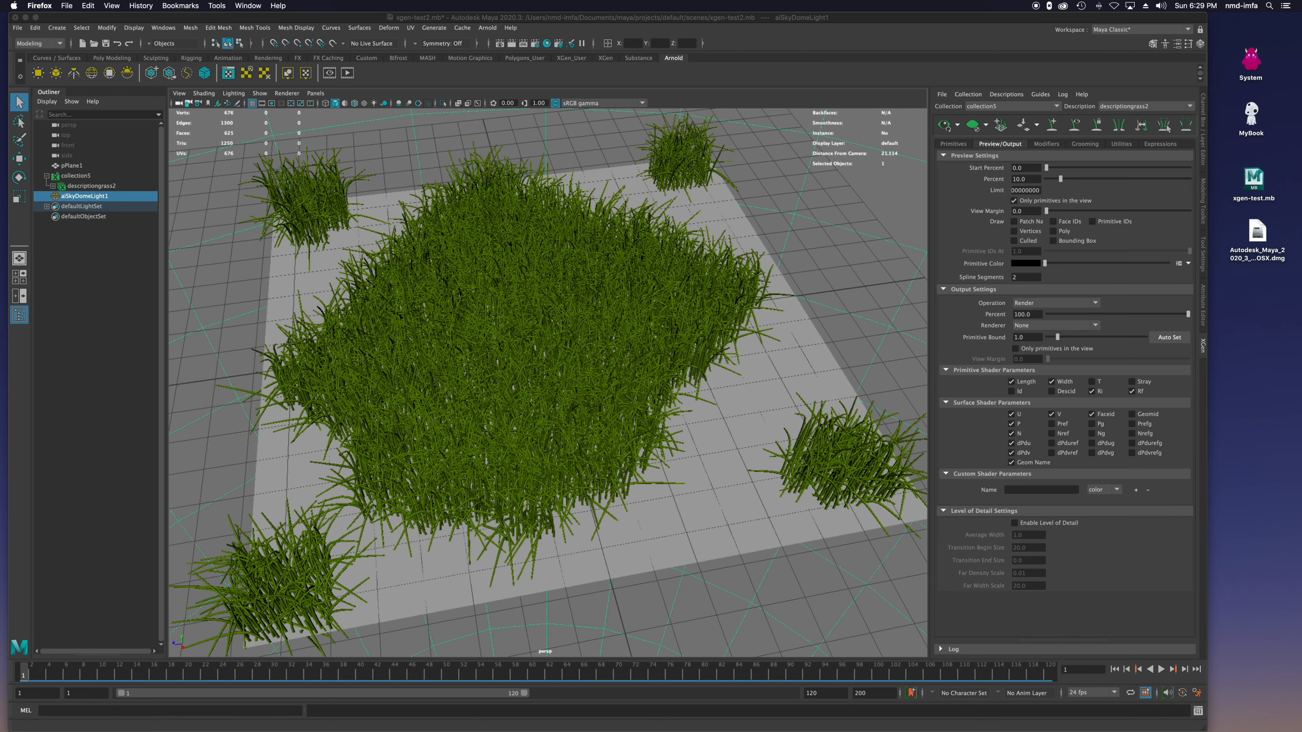
click(477, 19)
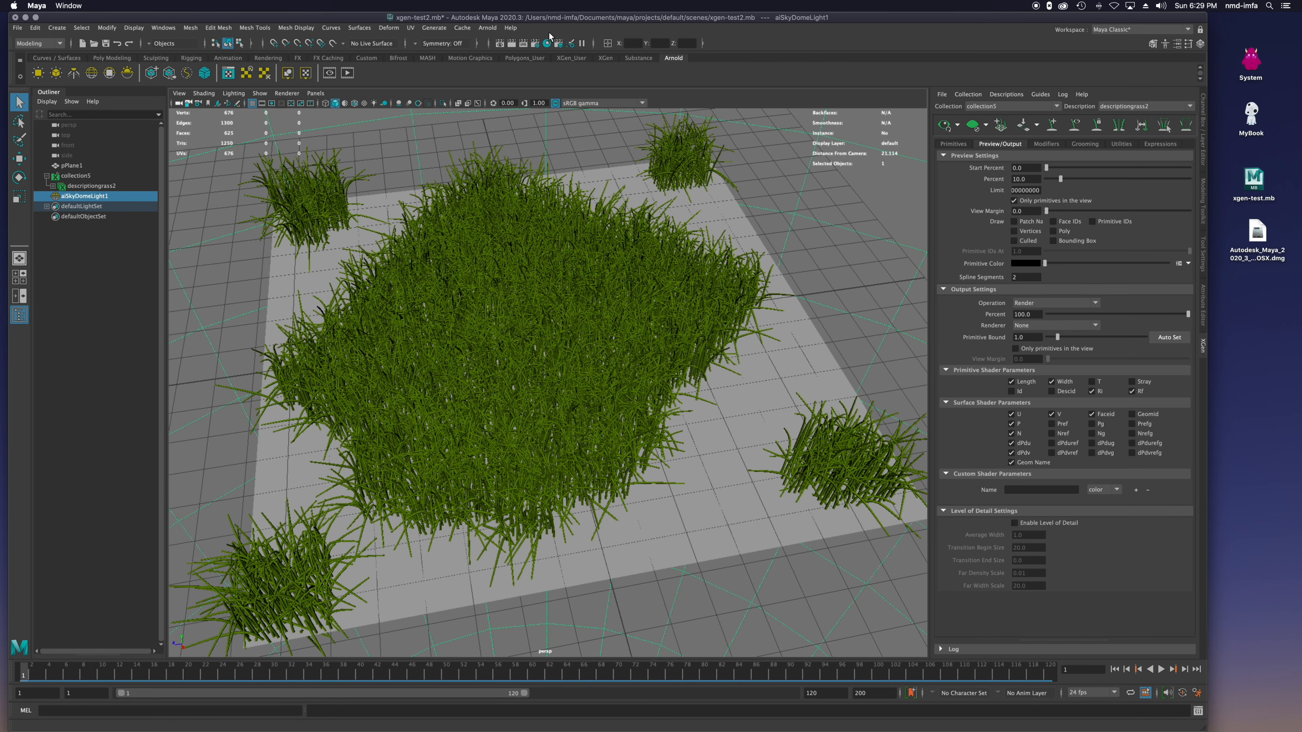
- Open the Hypershade and graph the green aiStandardSurface1 material in the work area, leaving room beside its node
click(547, 43)
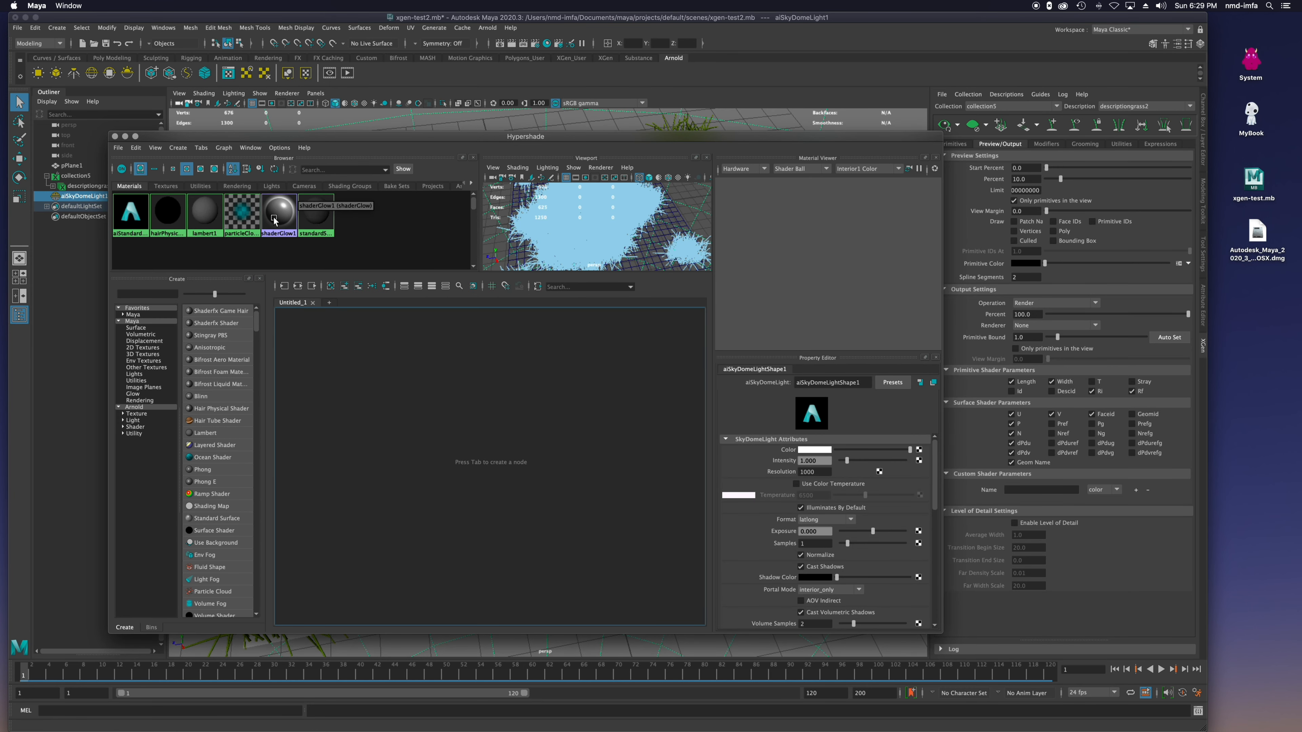
click(318, 221)
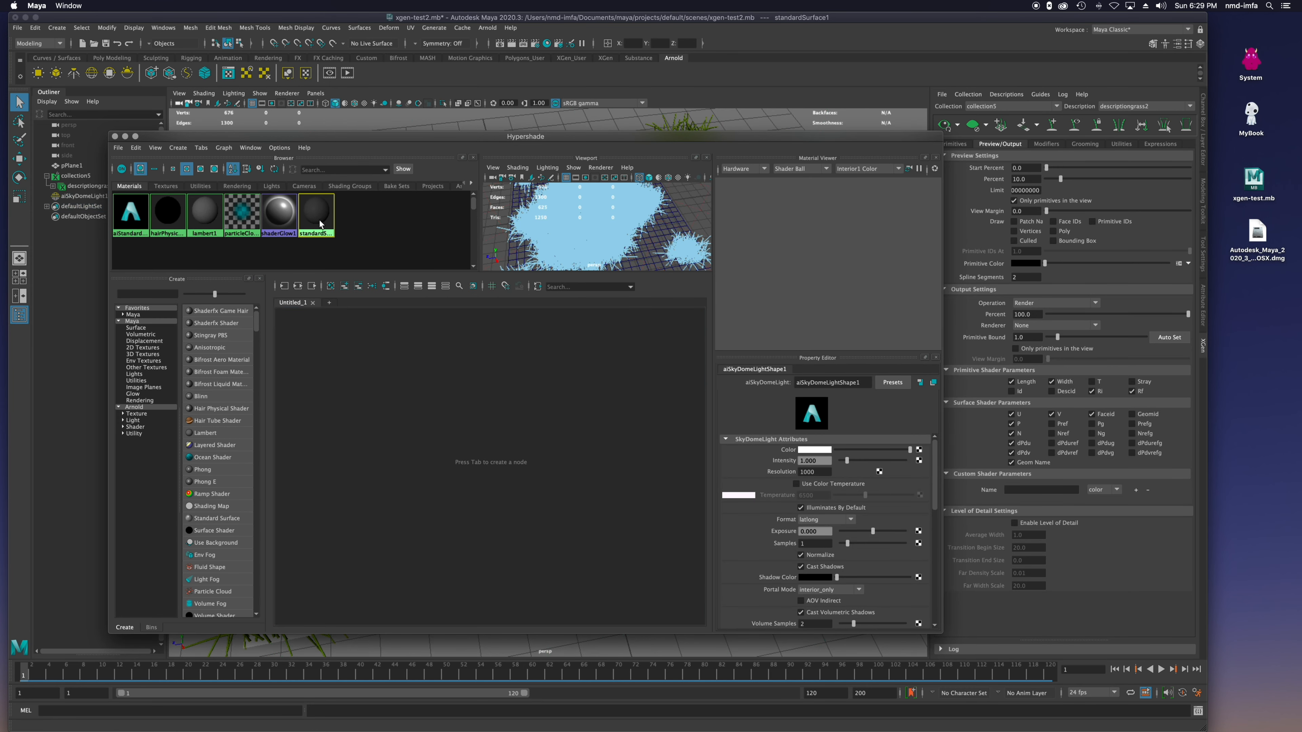
click(129, 223)
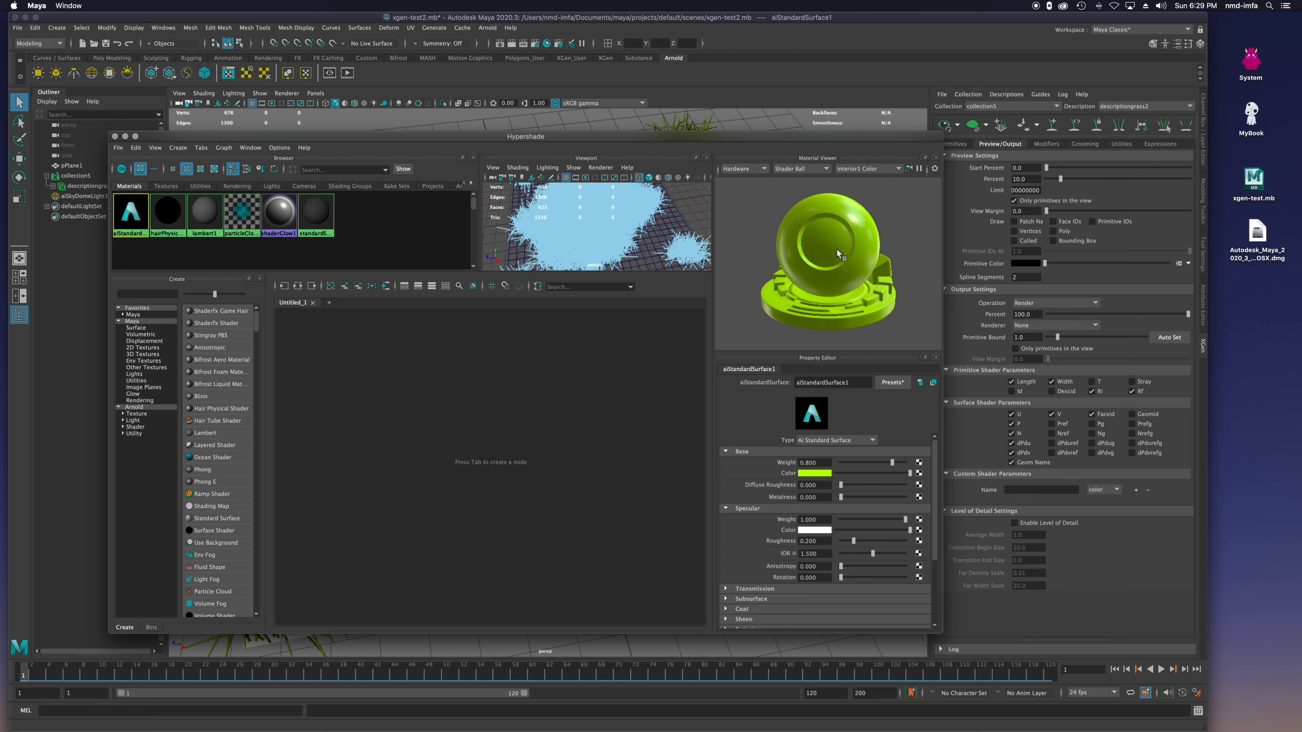
click(316, 214)
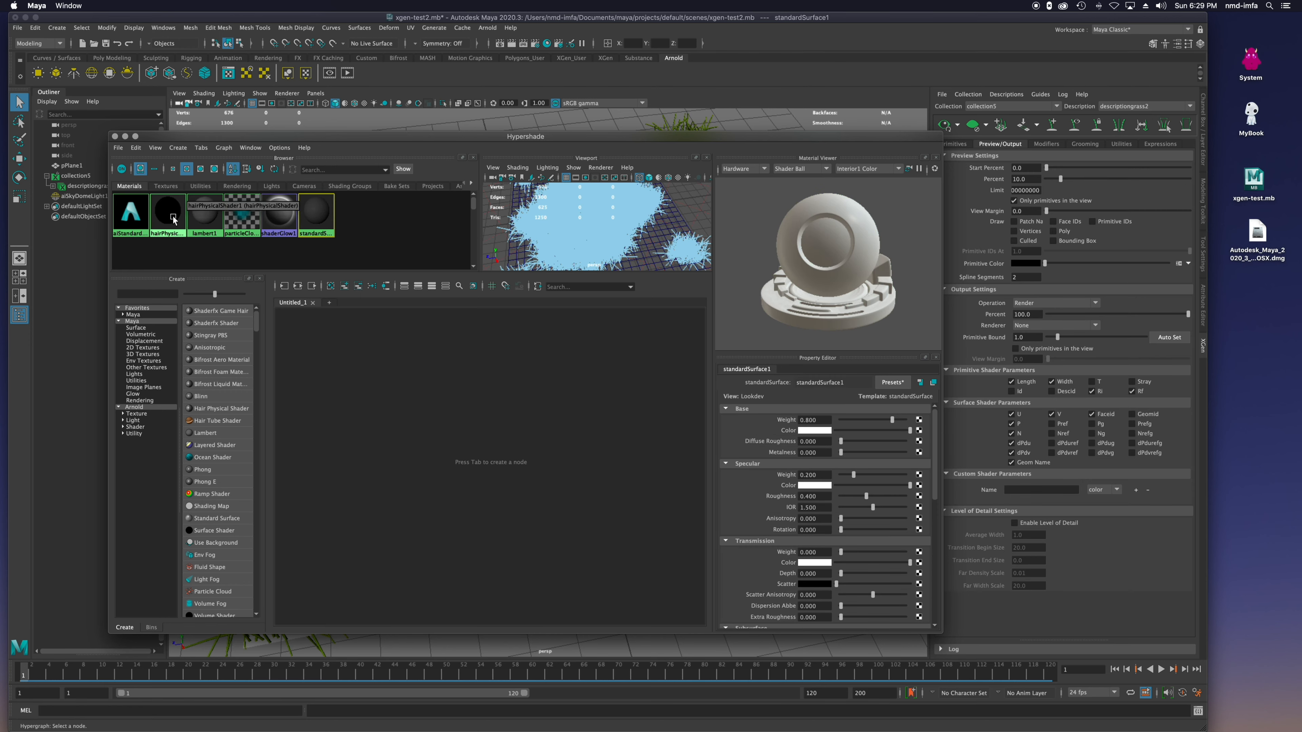
click(131, 217)
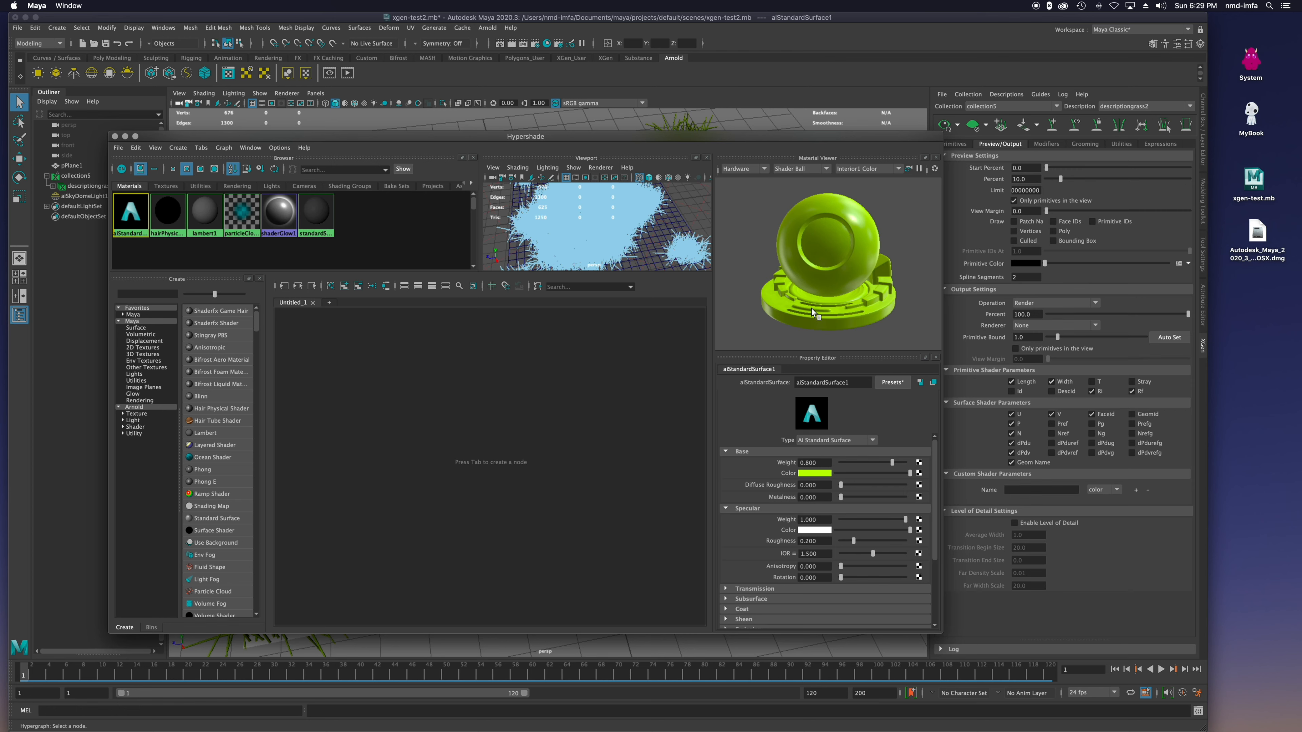
click(345, 287)
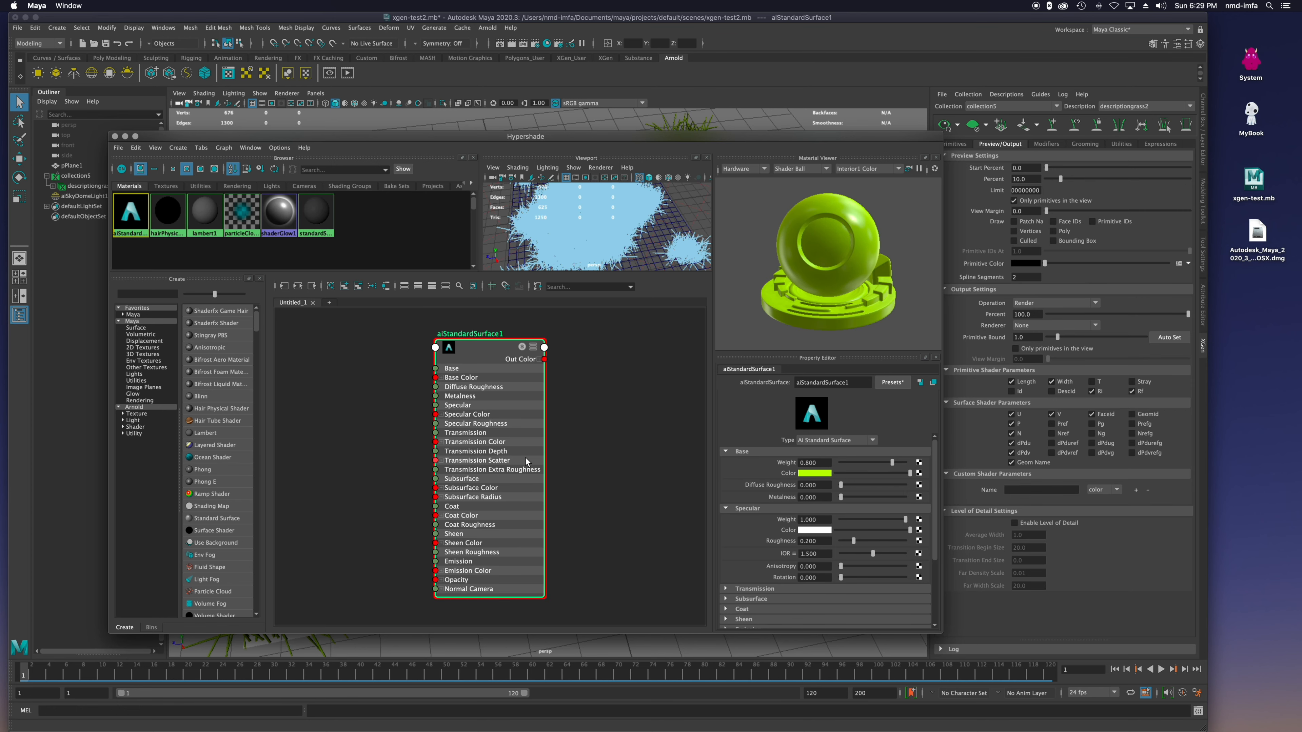
scroll(510, 479, down, 2)
drag(509, 478, 572, 476)
- Create an aiUserDataColor node and connect its Out Color to the Base Color of aiStandardSurface1
click(149, 295)
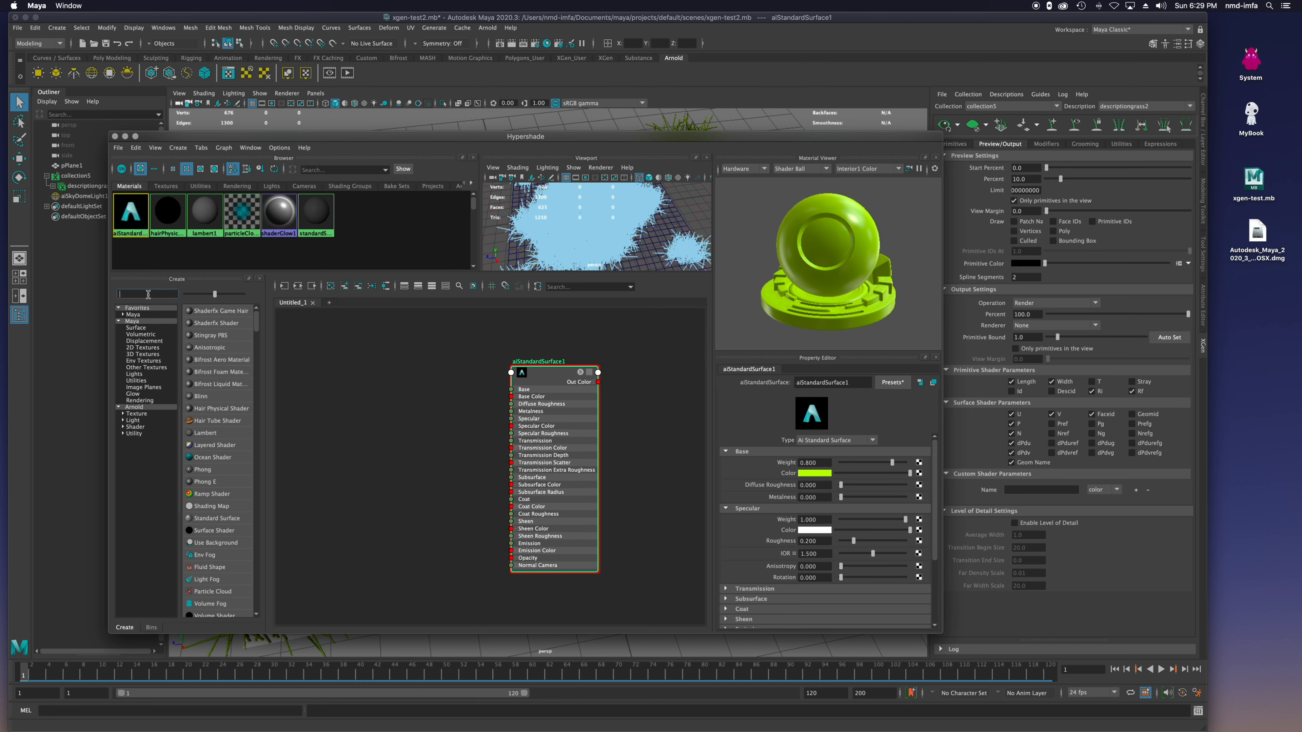
text(ai)
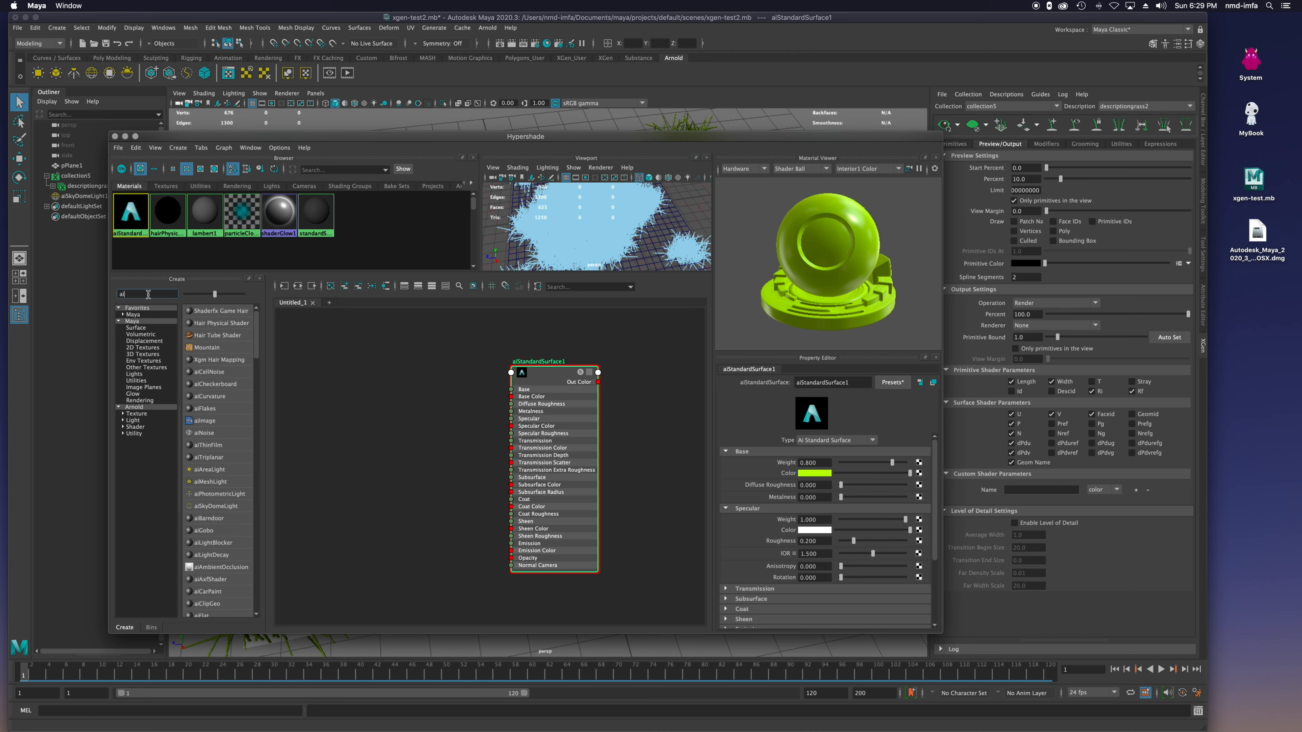
text(UserData)
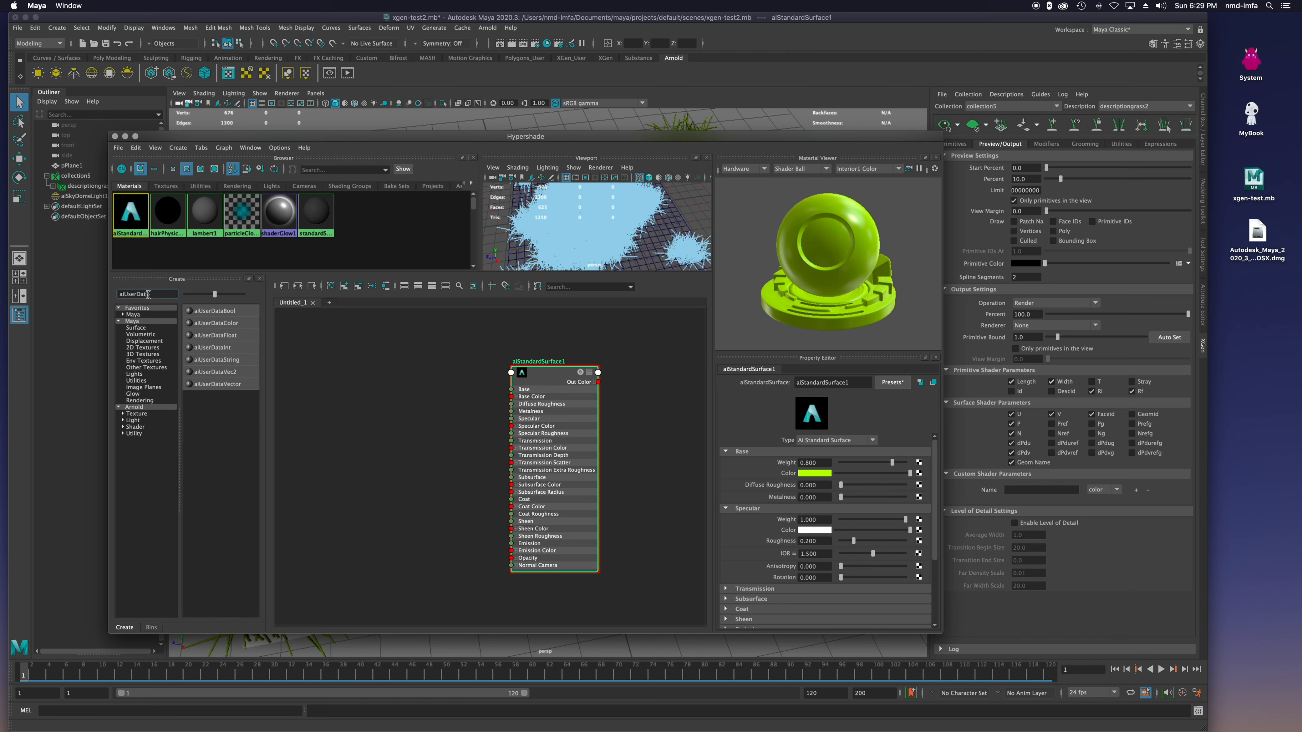
click(212, 323)
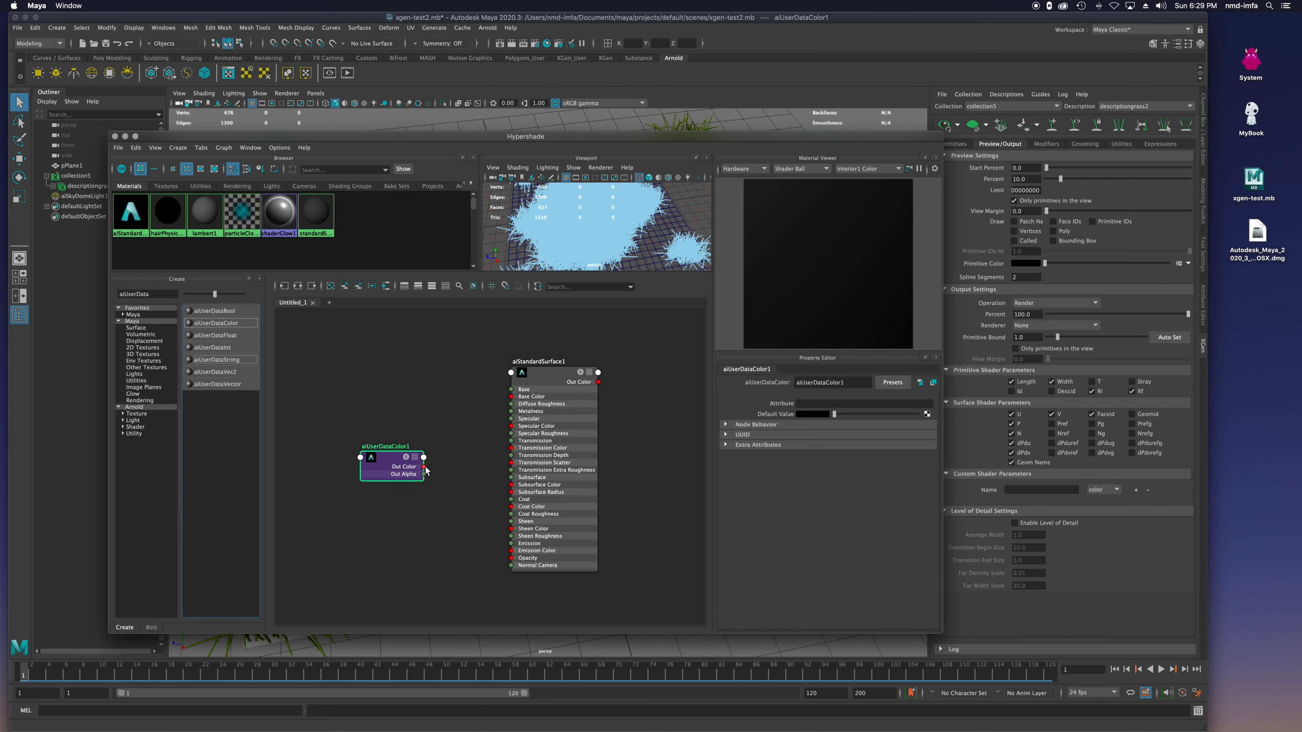
drag(424, 467, 513, 401)
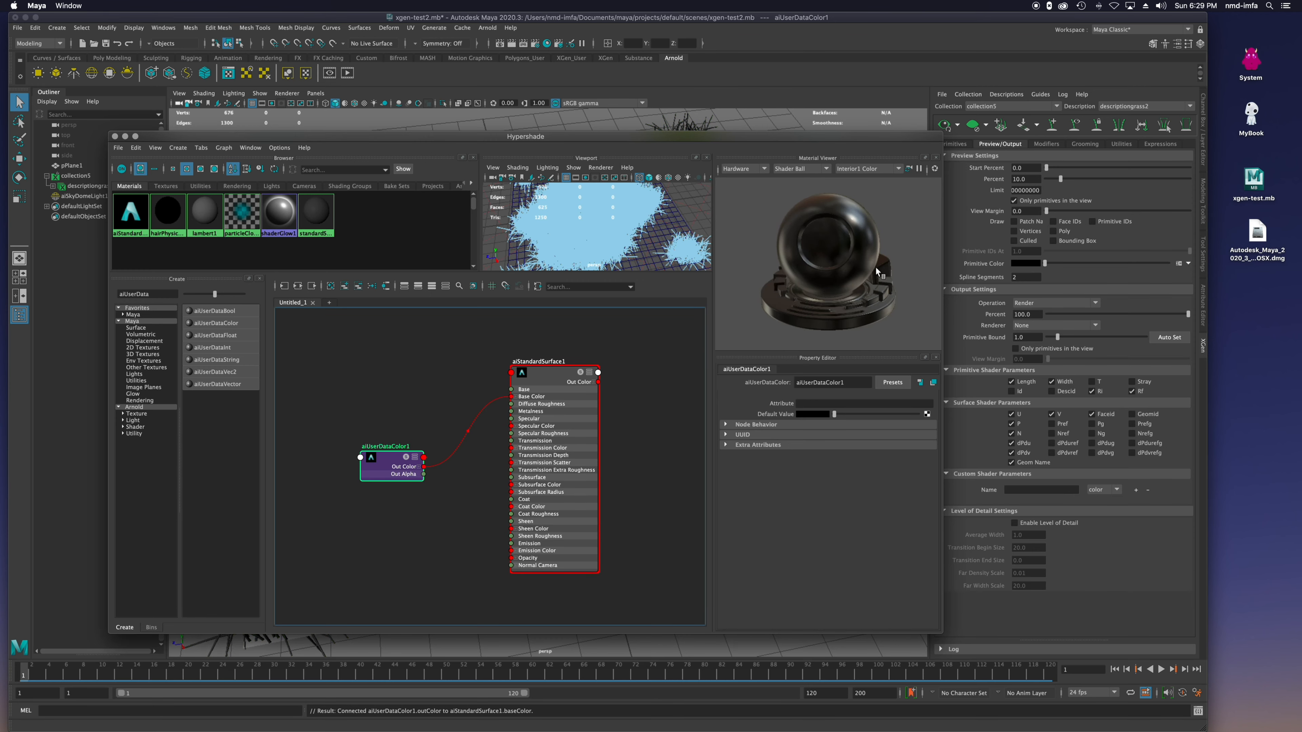
- Set the Attribute of aiUserDataColor1 to grassColor and close the Hypershade
mouse_move(683, 140)
mouse_down()
mouse_move(704, 275)
mouse_move(669, 546)
mouse_move(669, 243)
mouse_move(685, 121)
mouse_move(675, 125)
mouse_up()
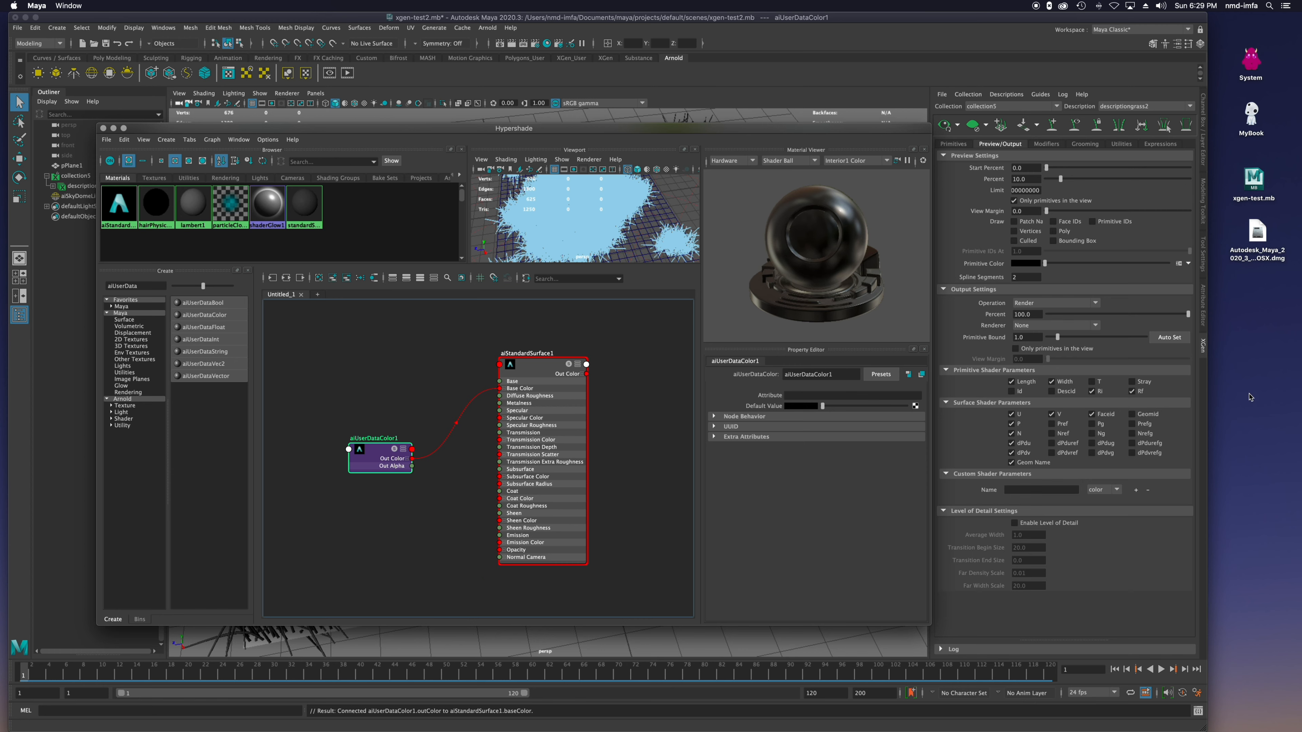
click(837, 396)
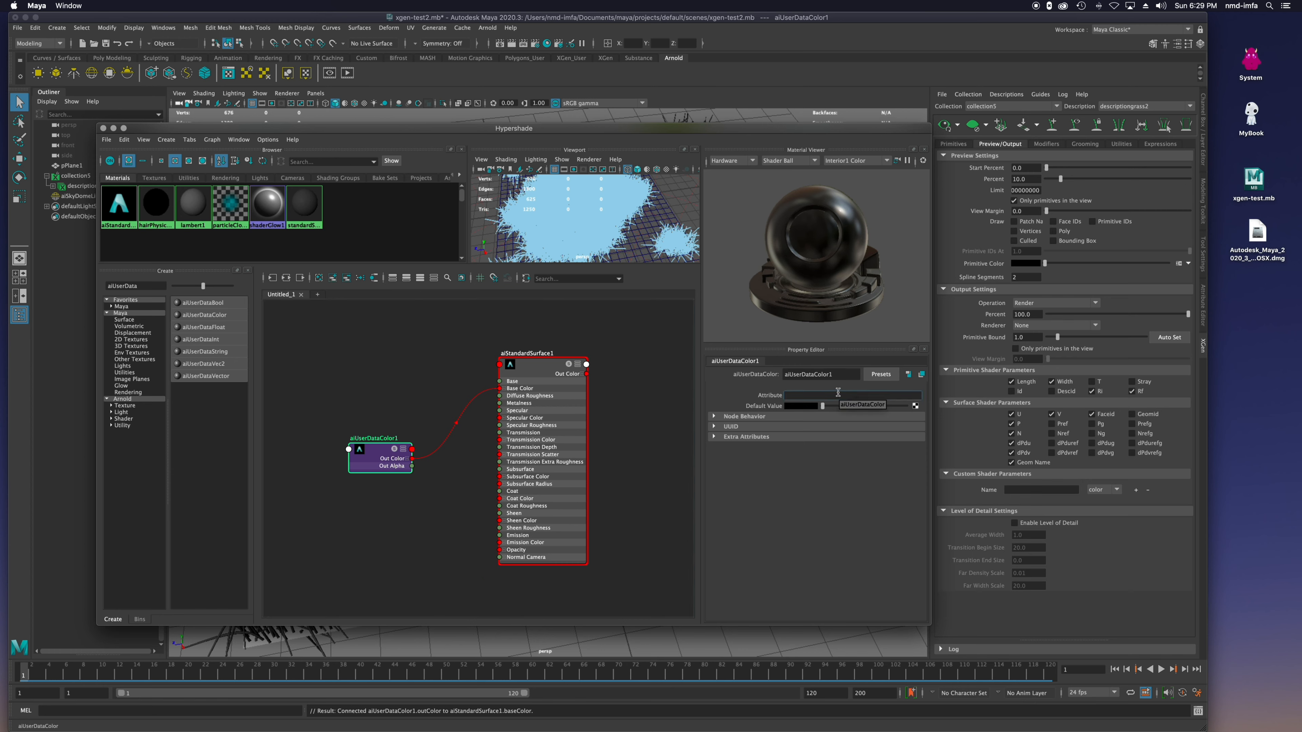
text(grassColor)
drag(814, 399, 769, 389)
click(814, 468)
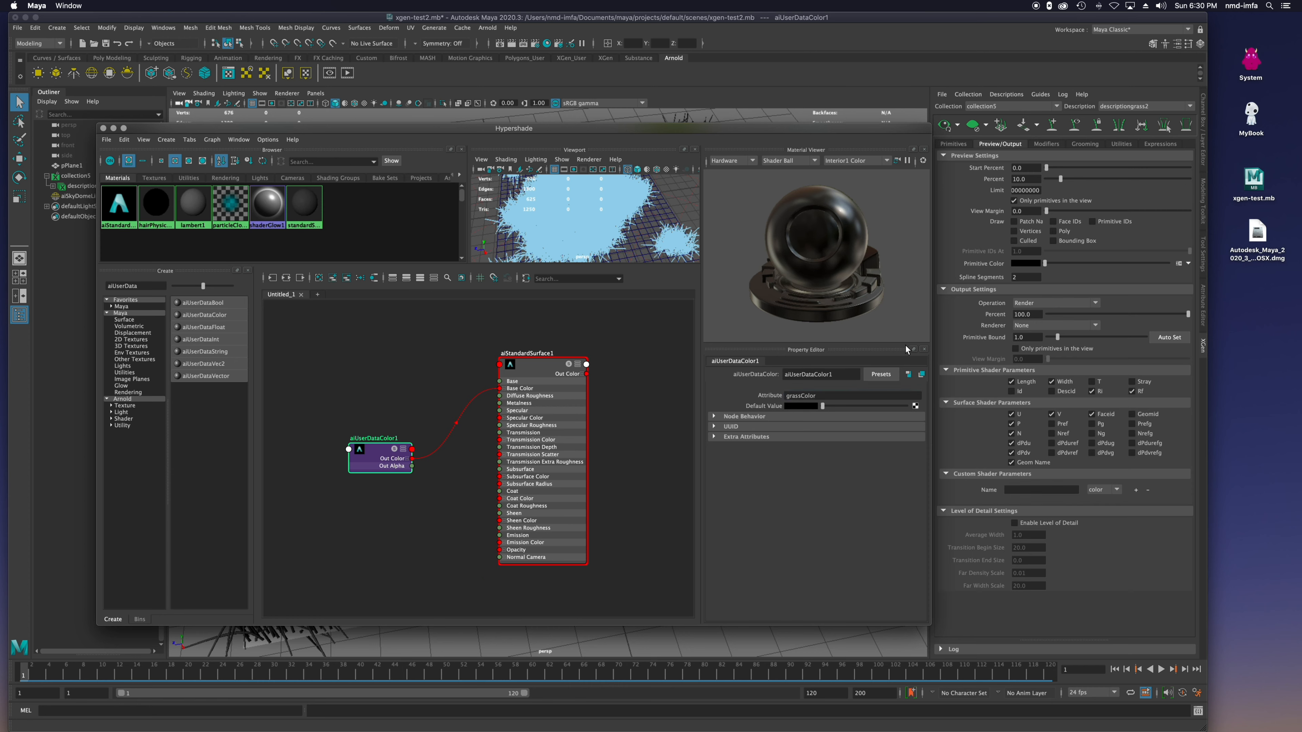
click(103, 129)
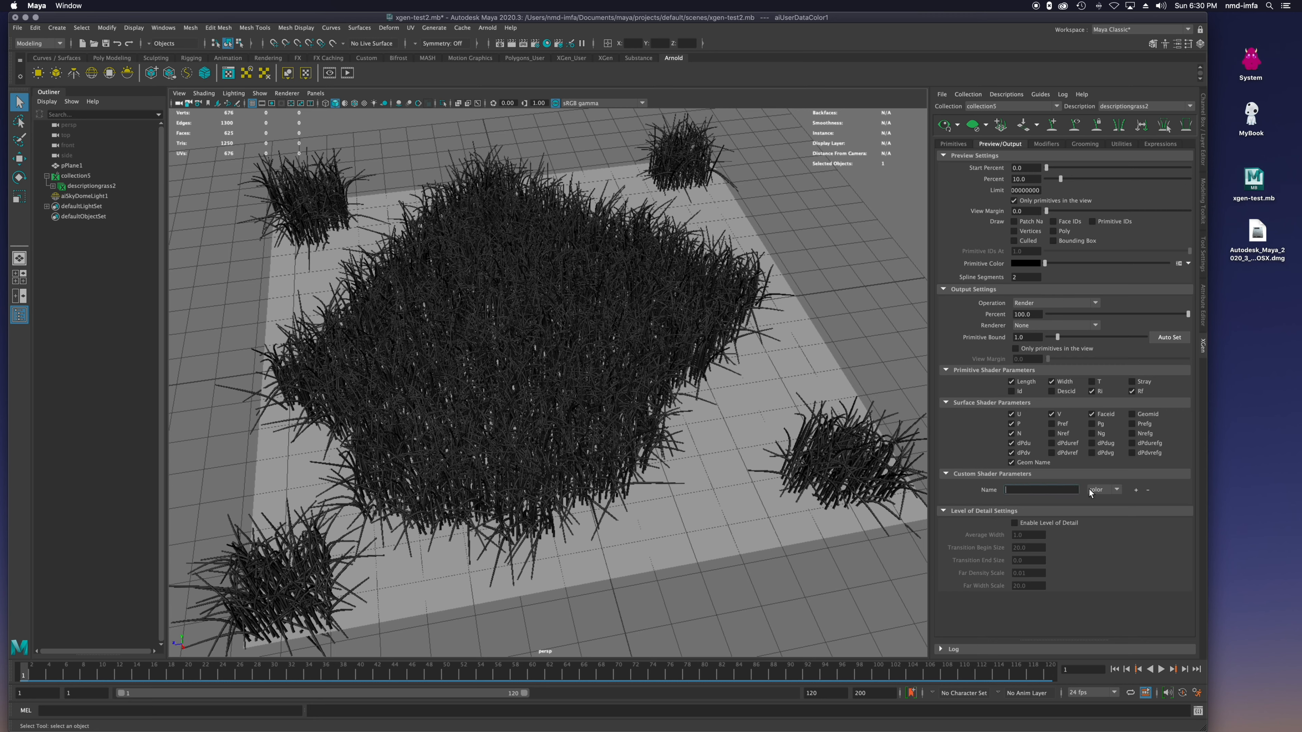
- Add a custom shader parameter named grassColor with type color to the XGen description's output settings
text(grassColor)
click(1119, 491)
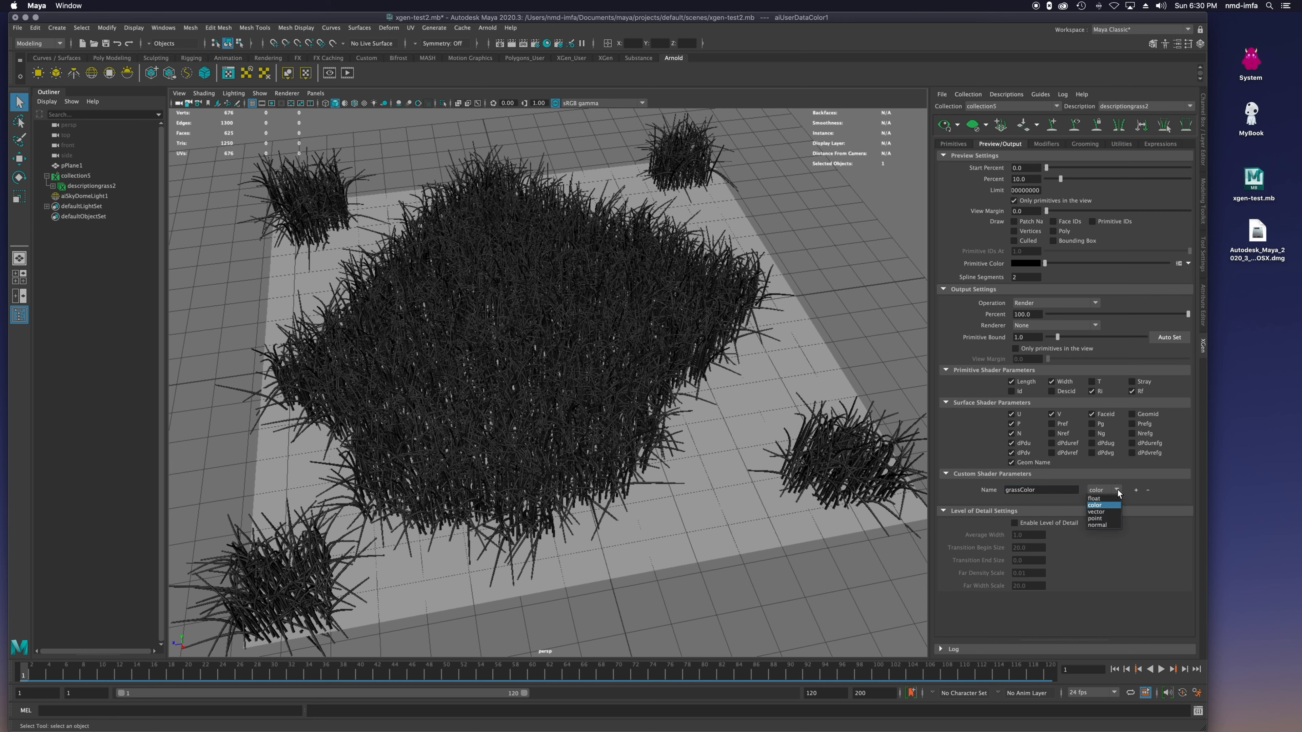
click(1108, 502)
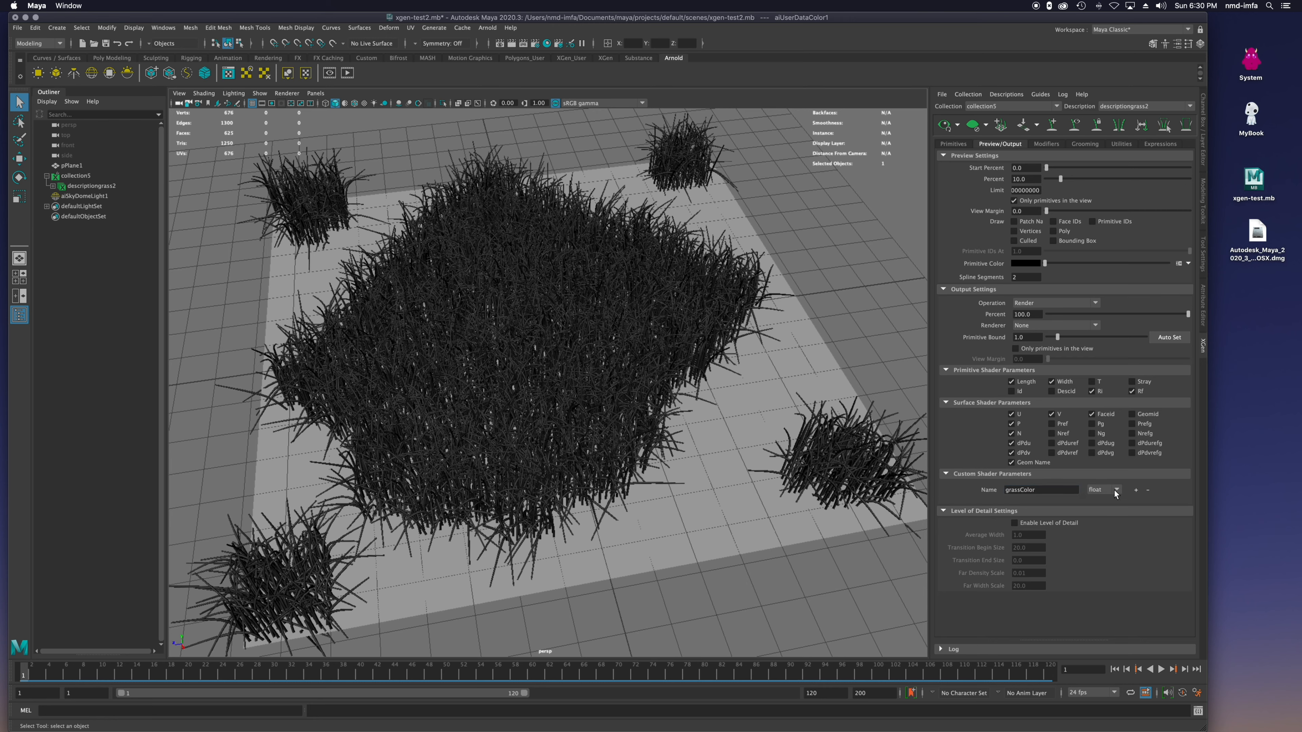
click(1115, 490)
click(1135, 490)
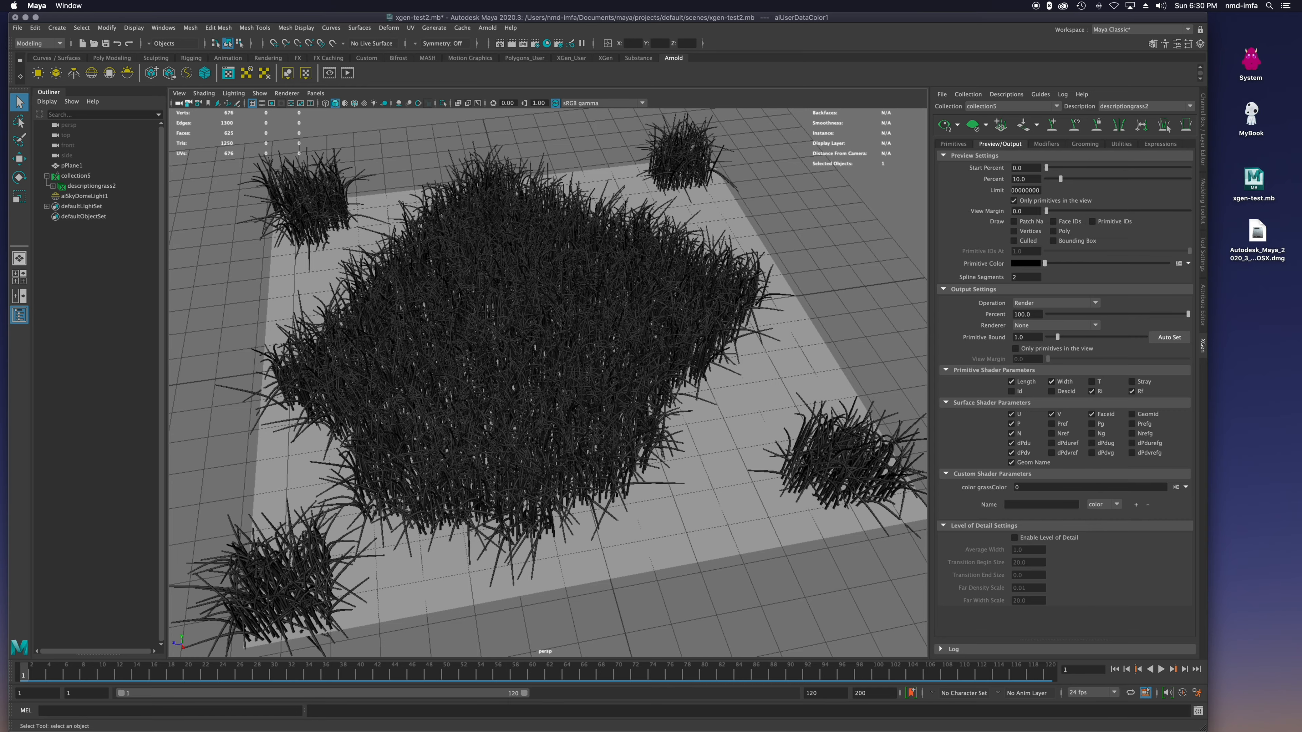
- Copy the grassColor expression [rand(0,0.5)^0.5, 1,rand(0,0.3)] from the Arnold grass guide in Firefox and return to Maya
drag(1301, 83, 826, 58)
scroll(505, 467, down, 1)
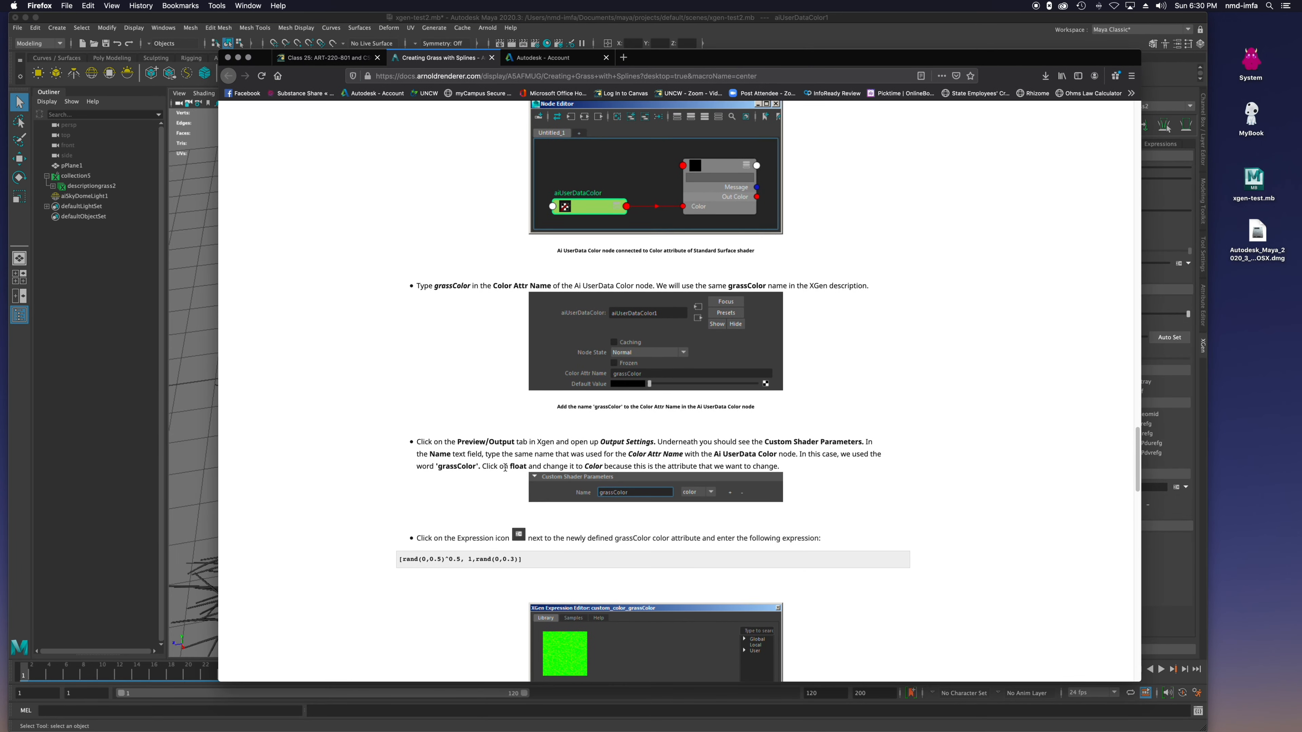
scroll(505, 467, down, 1)
drag(531, 544, 399, 551)
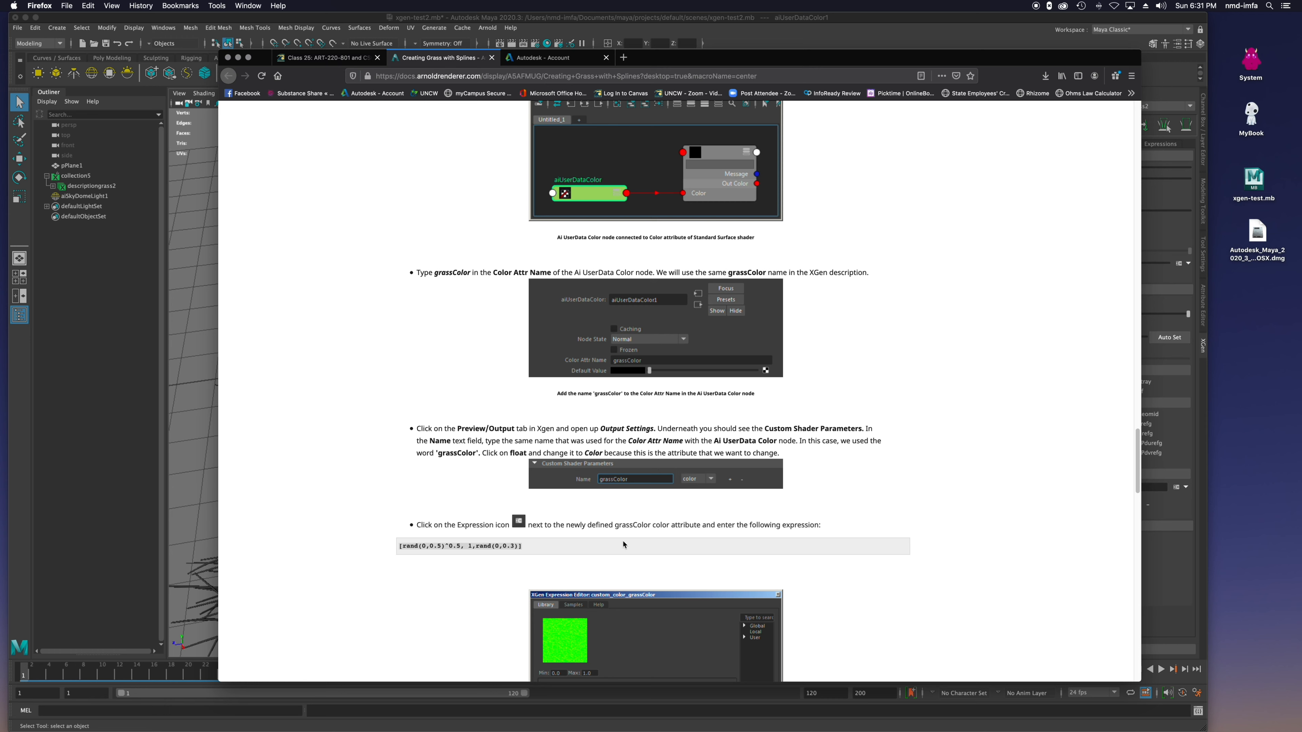
key(super+c)
drag(688, 62, 1301, 93)
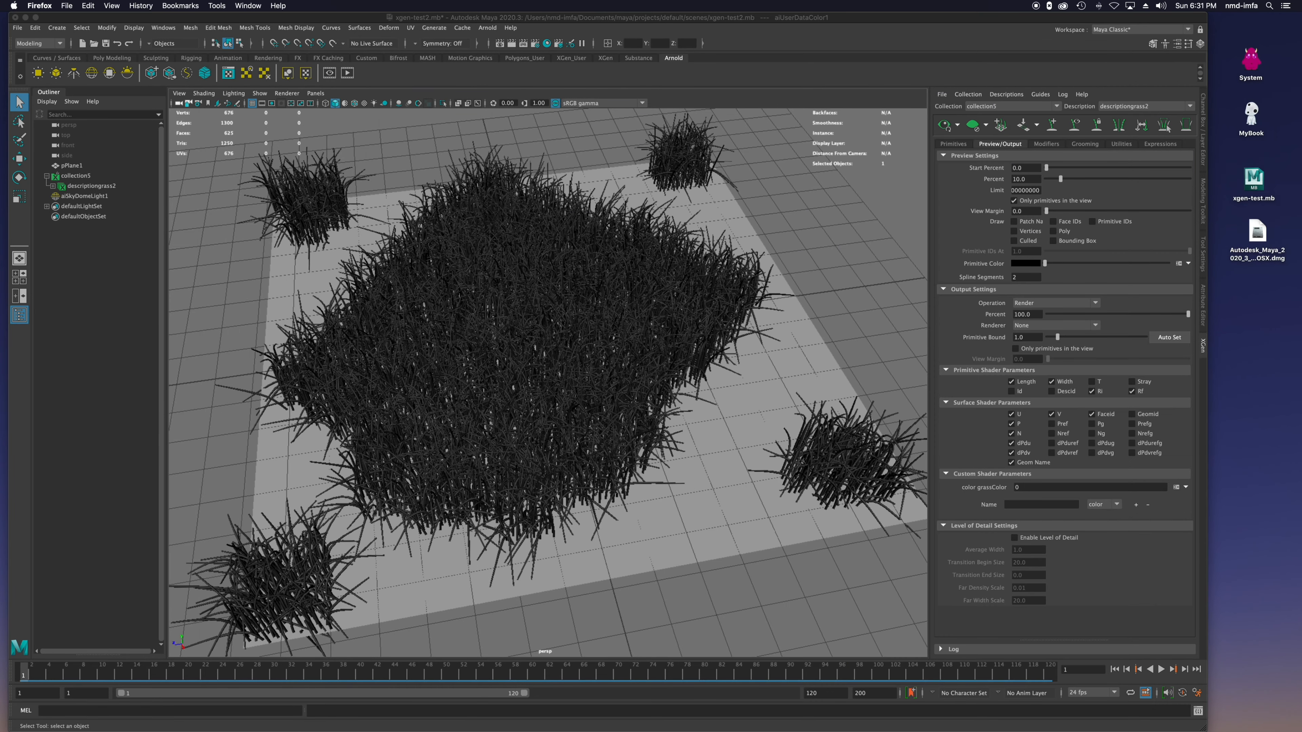
- Apply the expression [rand(0,0.5)^0.5, 1,rand(0,0.3)] to the custom grassColor parameter and close the expression editor
click(1175, 505)
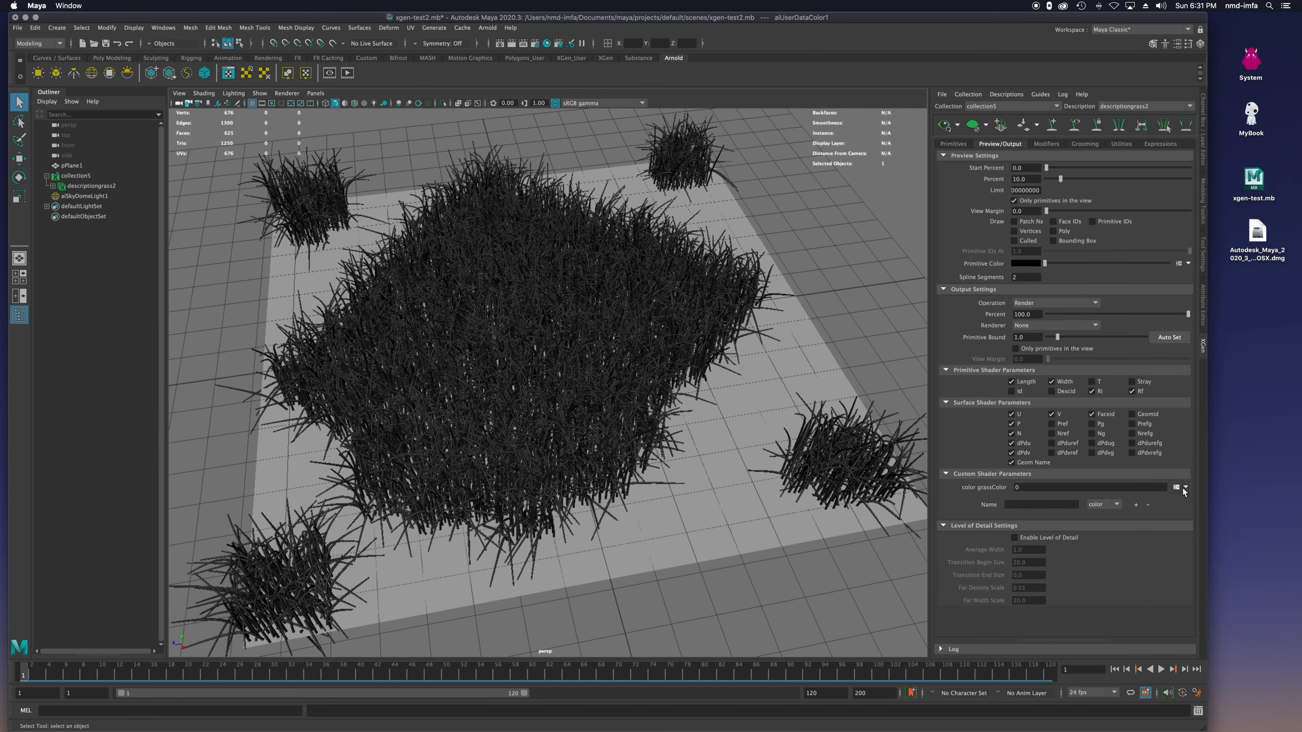
click(1176, 488)
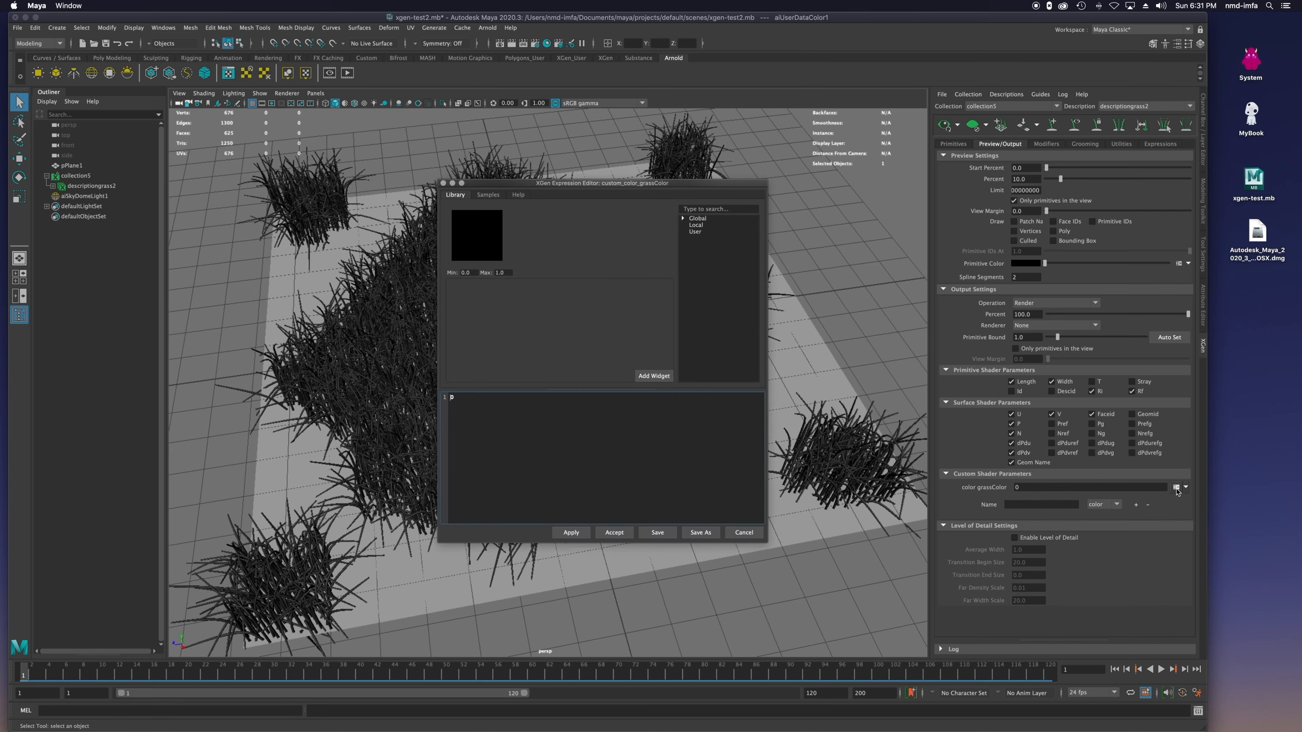
key(super+v)
click(570, 532)
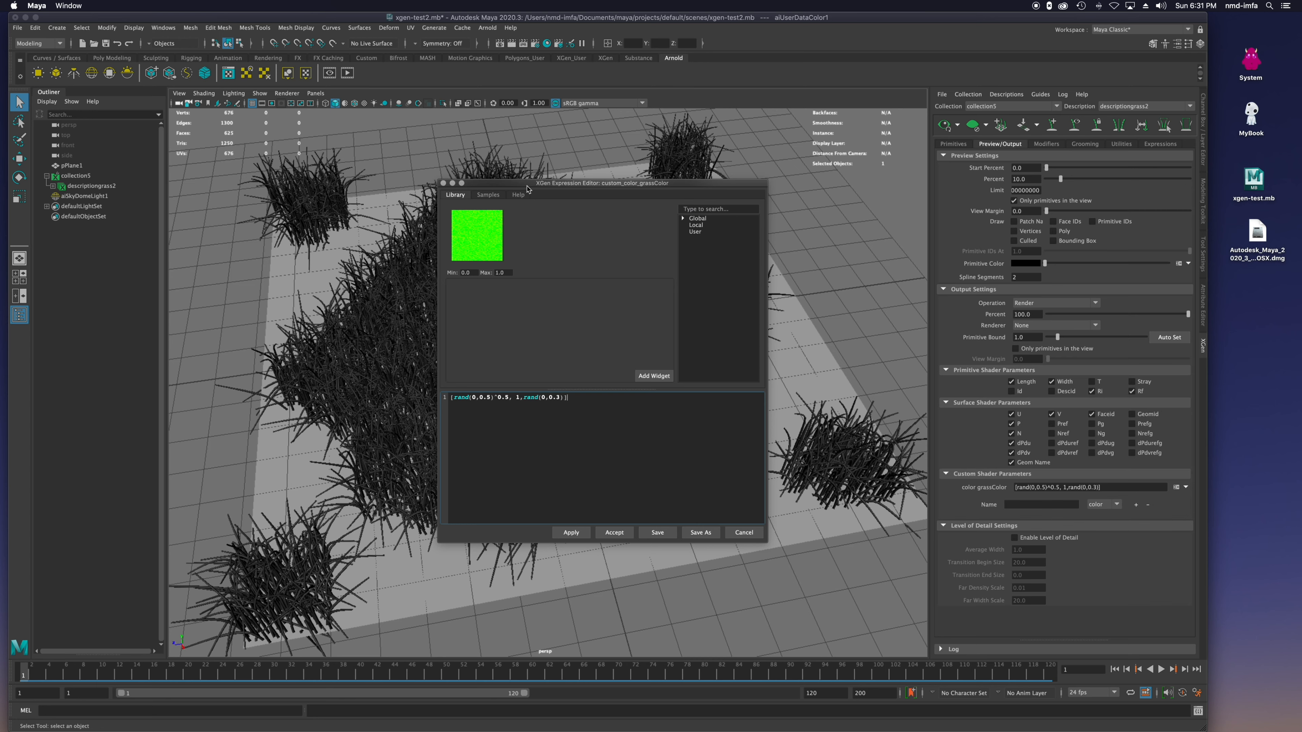
click(442, 185)
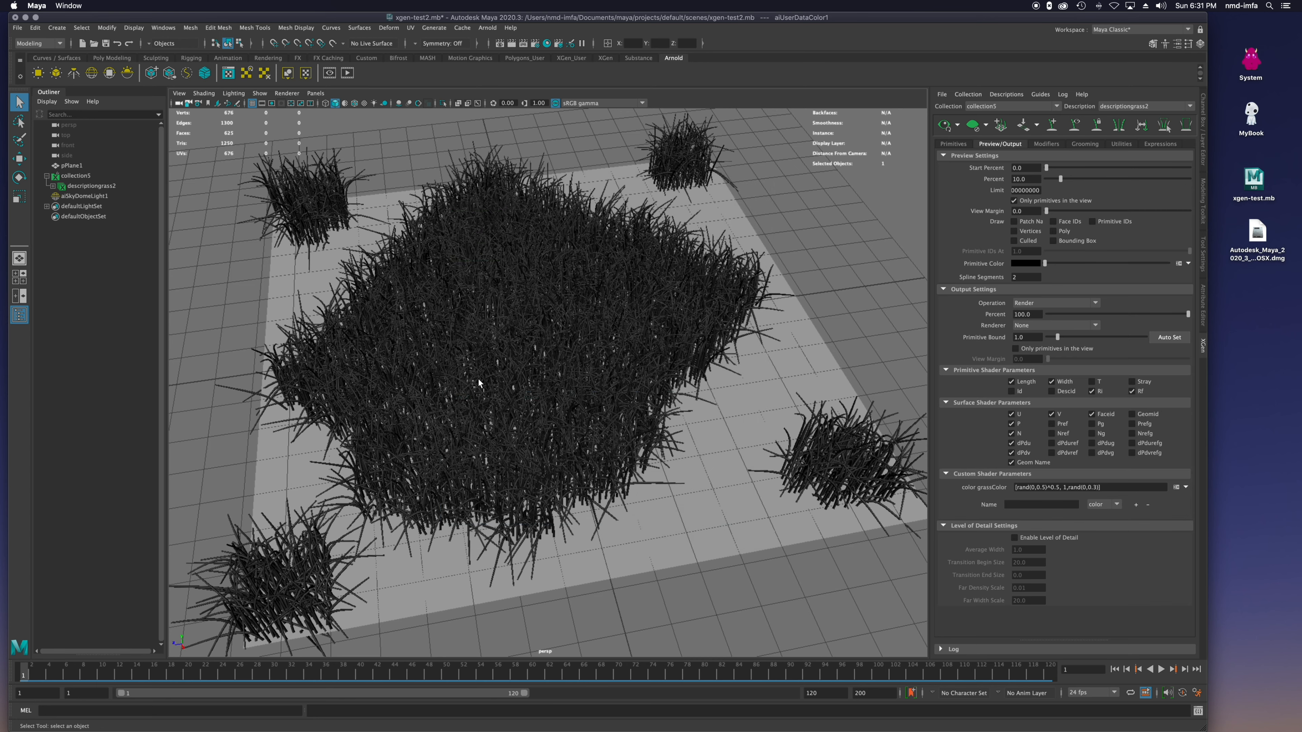
- Render the color-varied grass in the Arnold RenderView and inspect it from several angles and distances
alt+drag(566, 389, 544, 334)
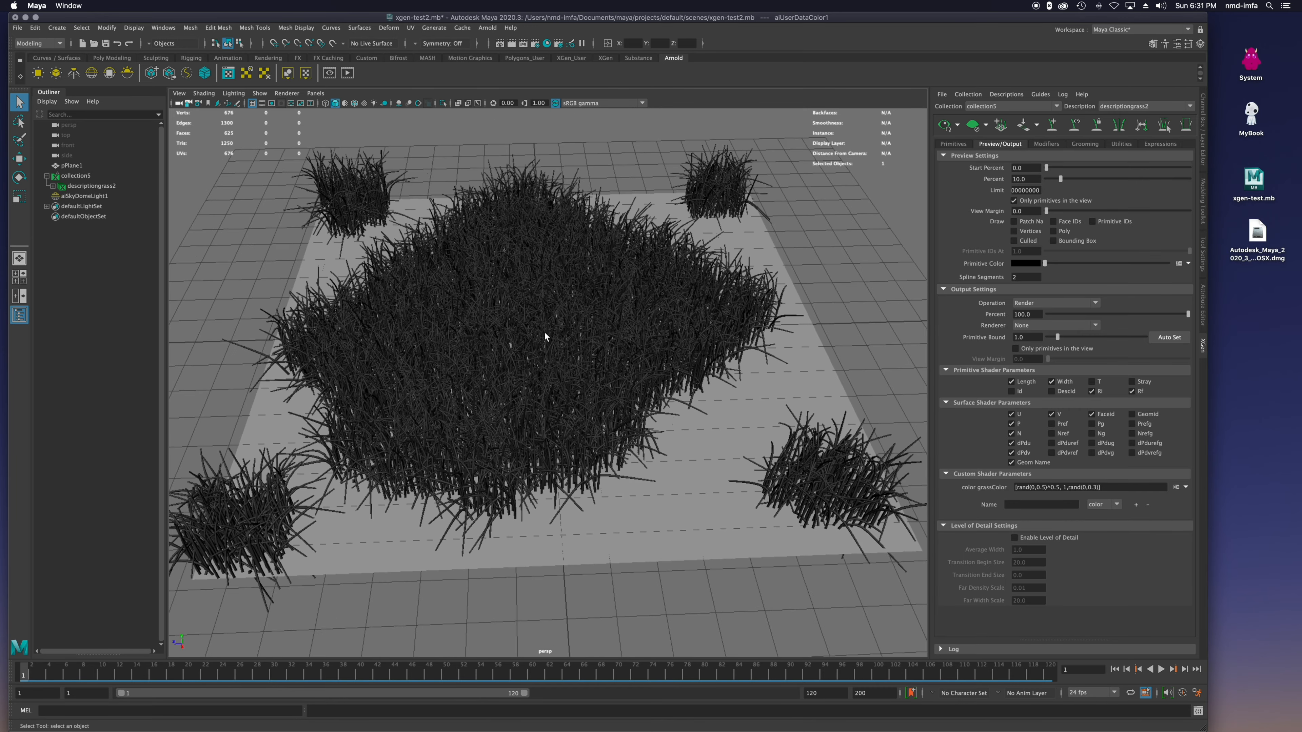
click(330, 73)
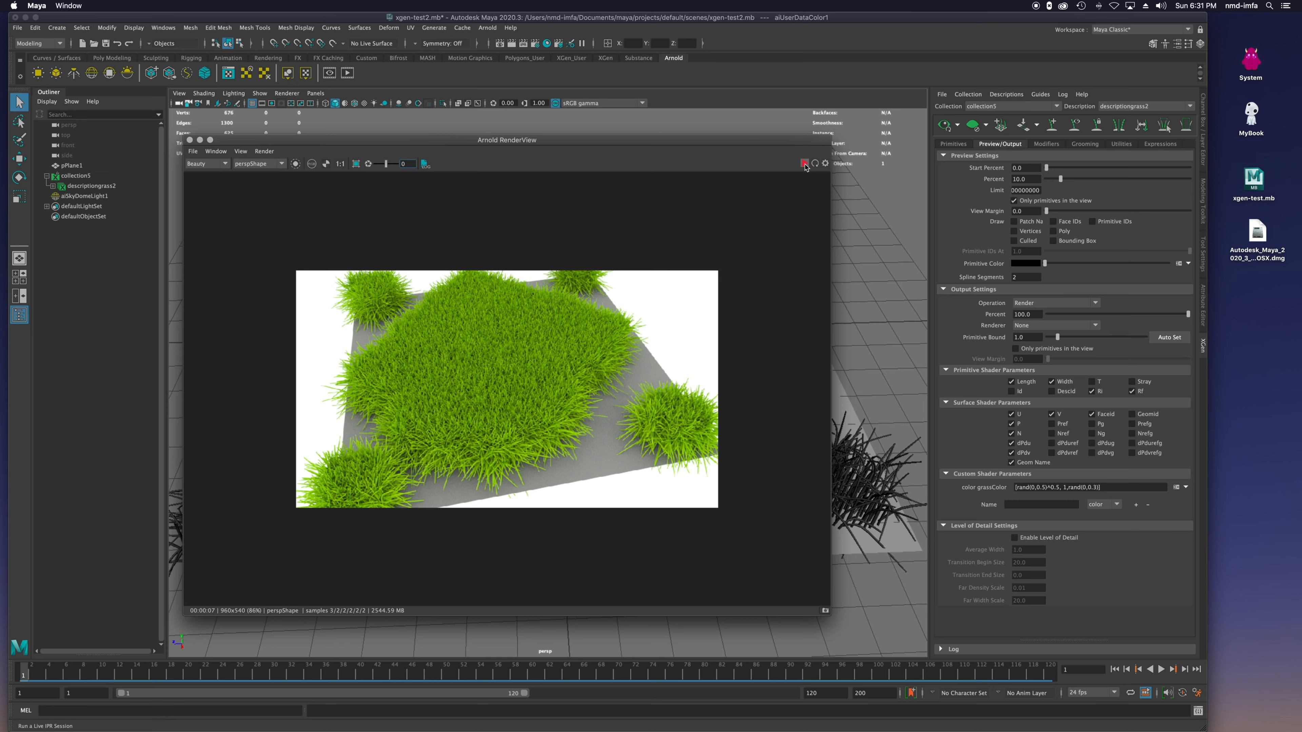
click(804, 164)
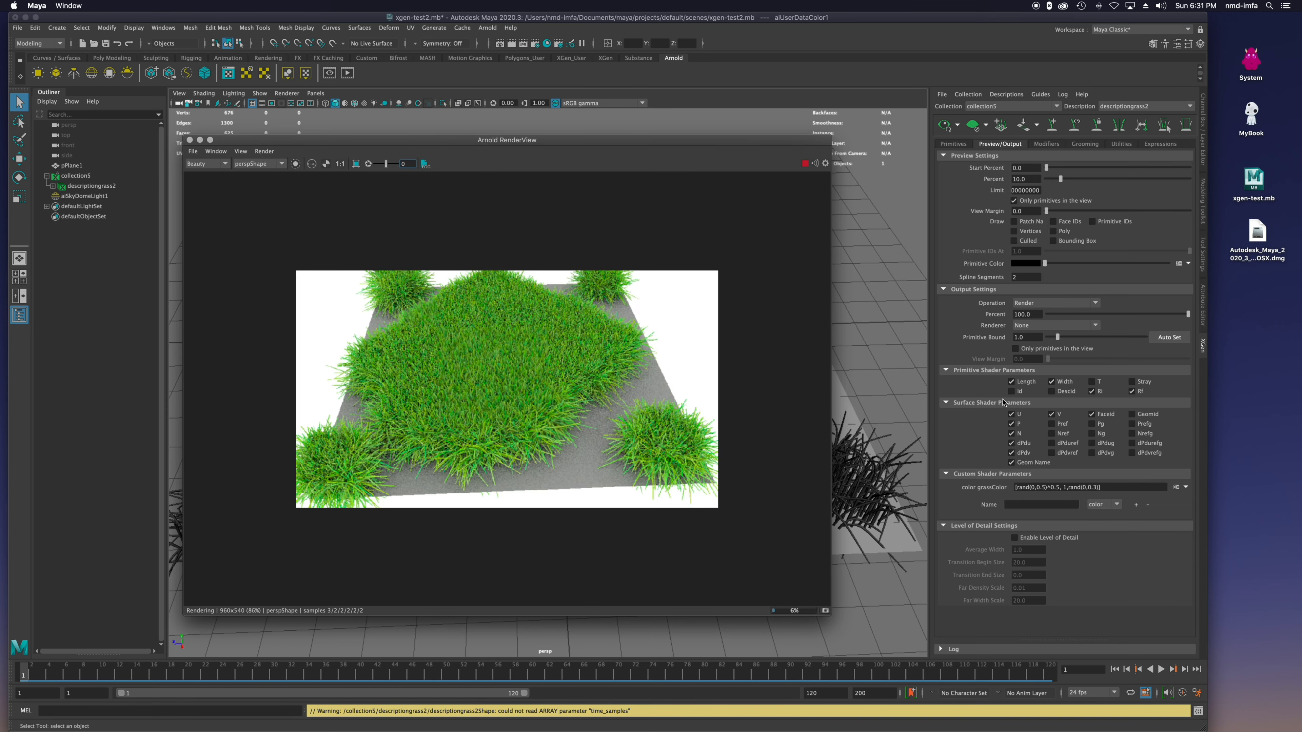
mouse_move(1090, 724)
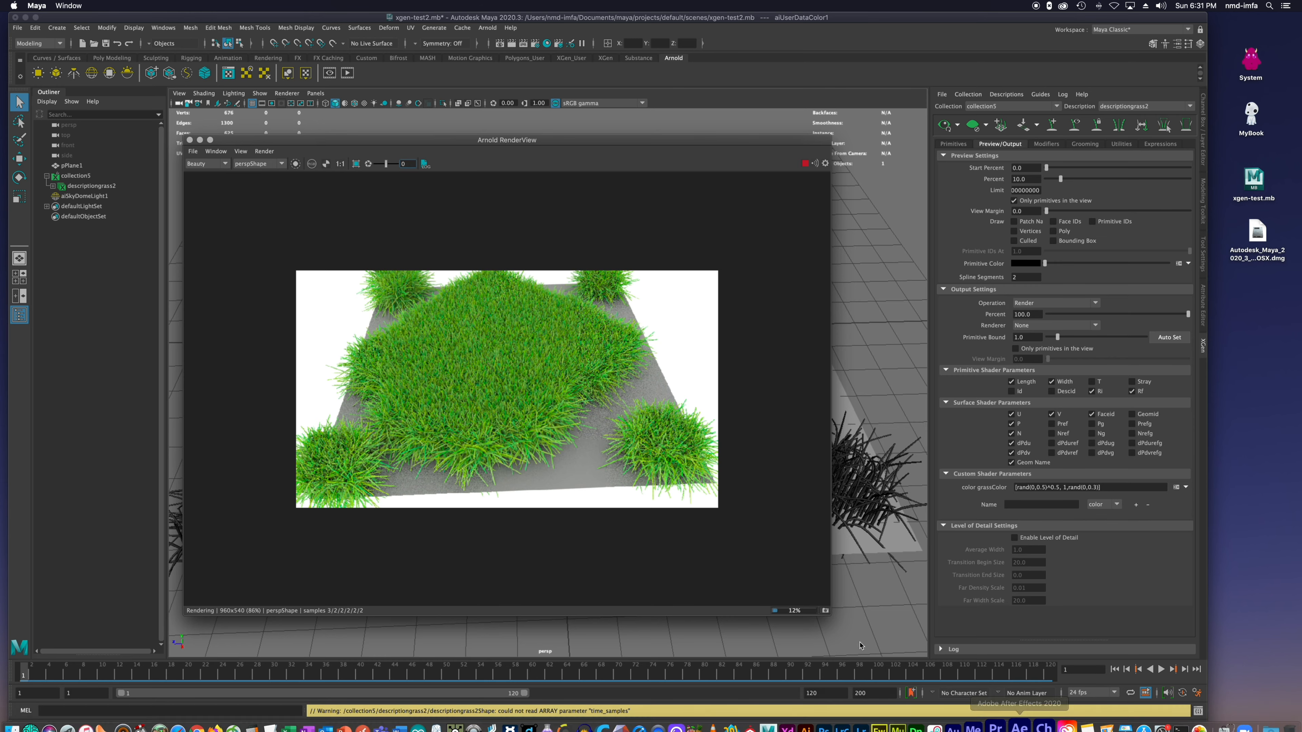
mouse_move(871, 473)
alt+mouse_down()
mouse_move(877, 445)
mouse_move(895, 469)
alt+mouse_up()
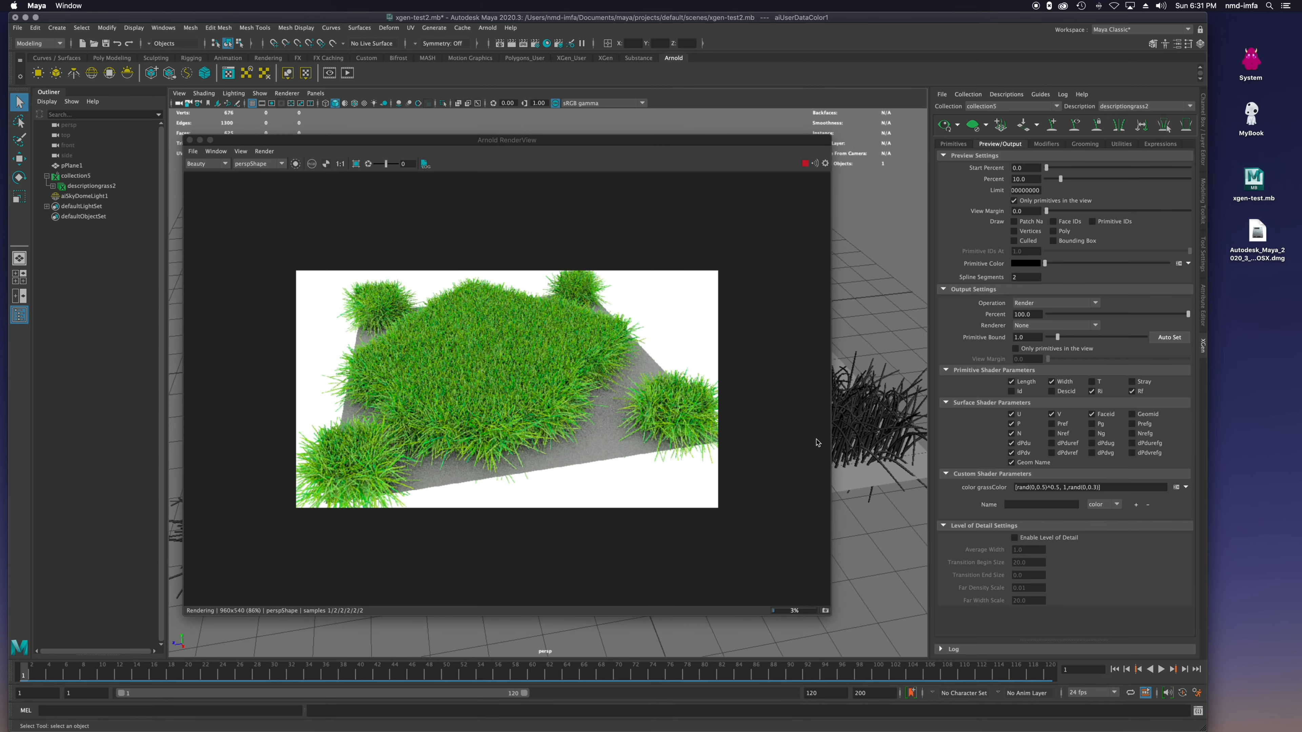
mouse_move(818, 443)
alt+mouse_down()
mouse_move(849, 437)
mouse_move(839, 433)
alt+mouse_up()
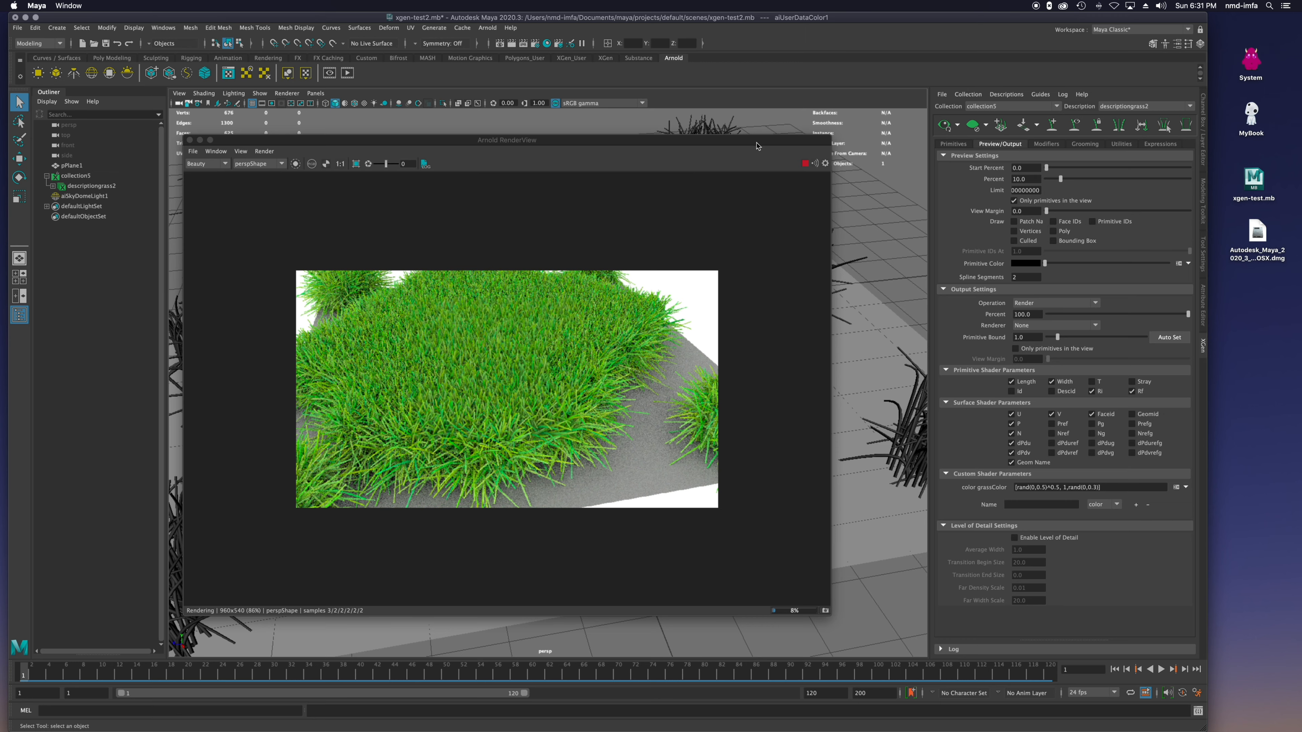
drag(752, 144, 754, 146)
scroll(869, 420, down, 3)
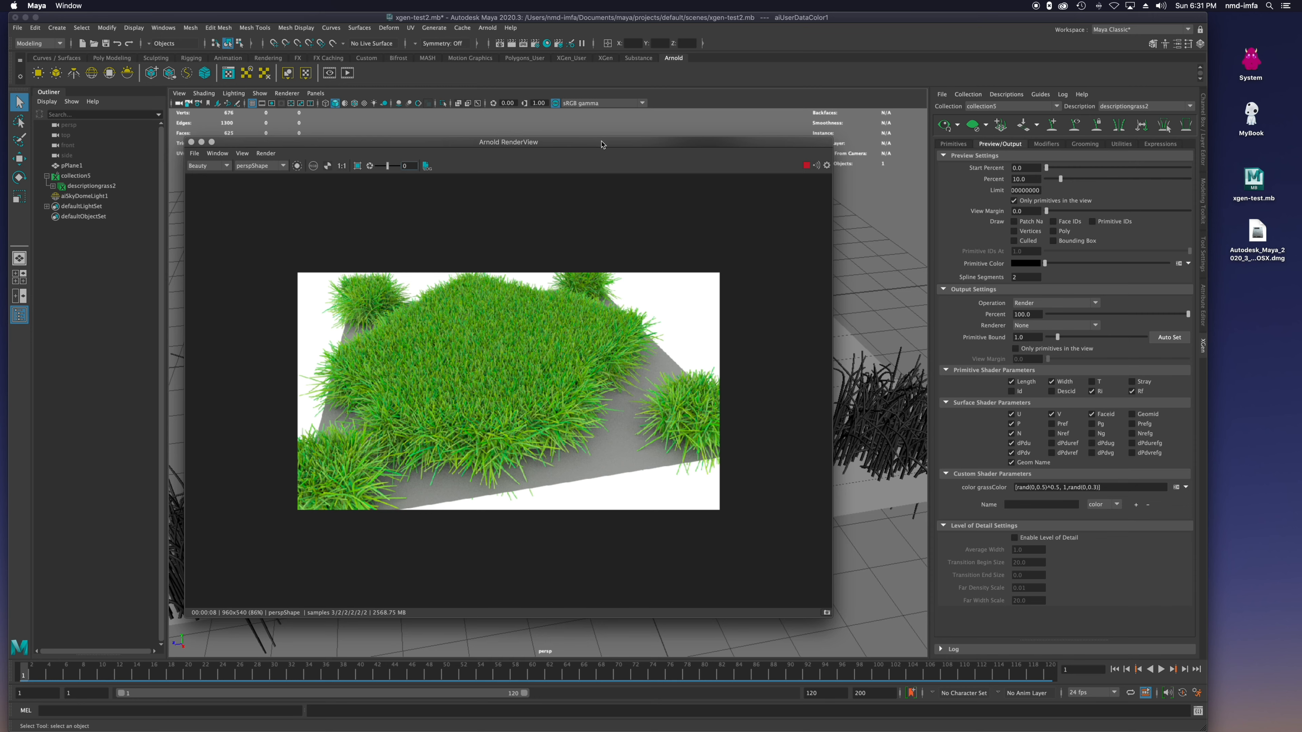
drag(603, 143, 614, 168)
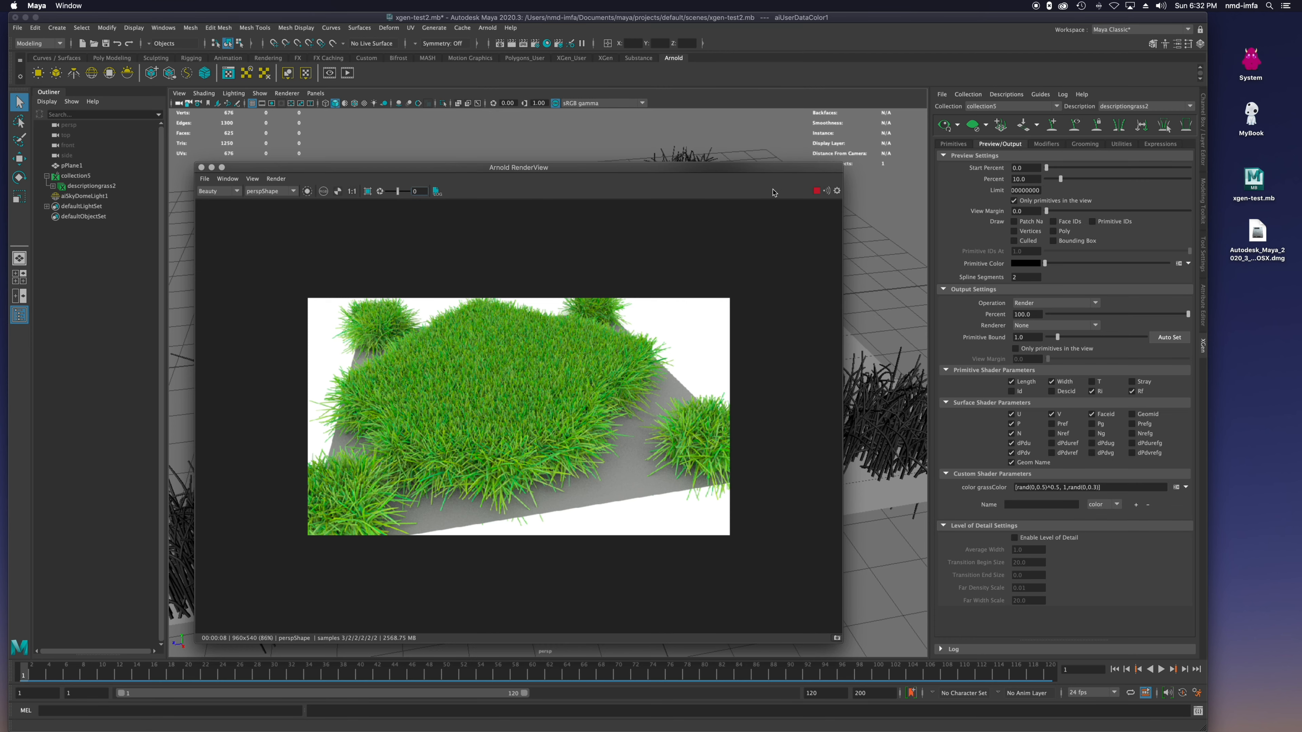
- Get the random length expression from the Changing the Length with an Expression section in Firefox and return to Maya
drag(1300, 62, 694, 66)
scroll(771, 277, down, 1)
scroll(771, 277, down, 10)
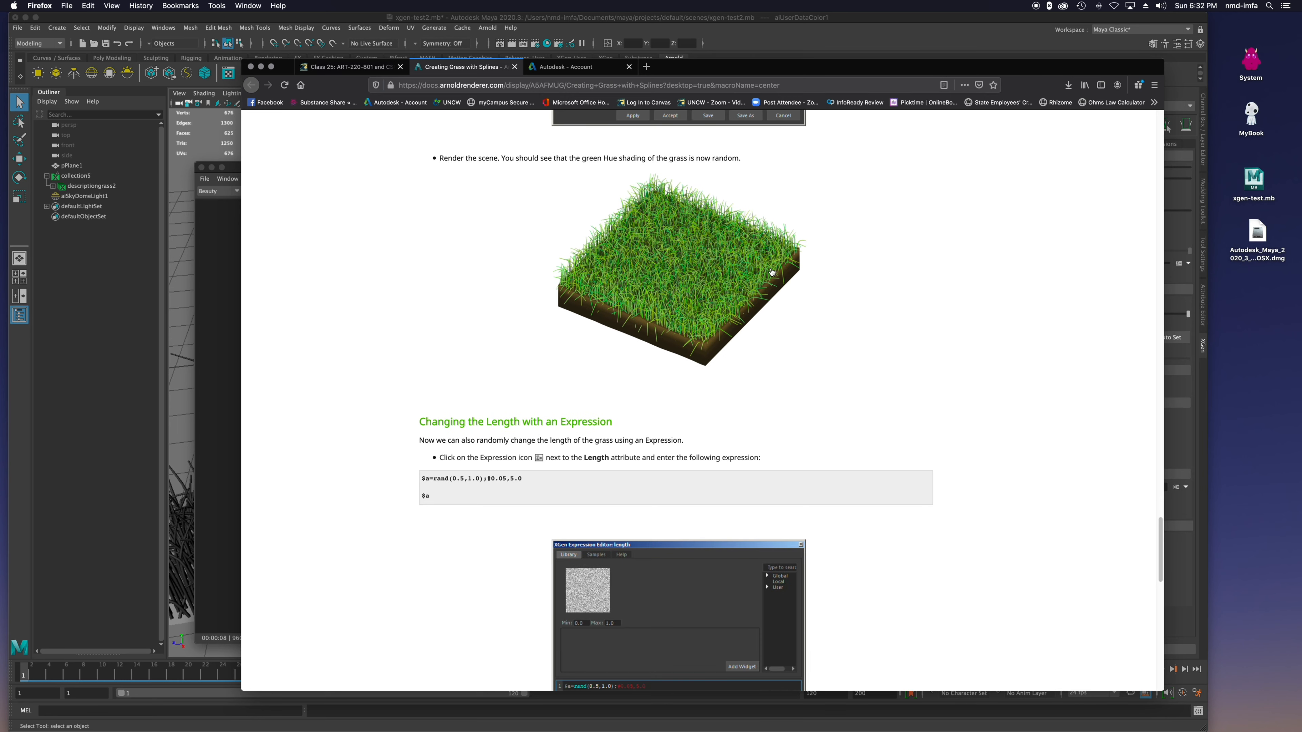
scroll(771, 270, down, 3)
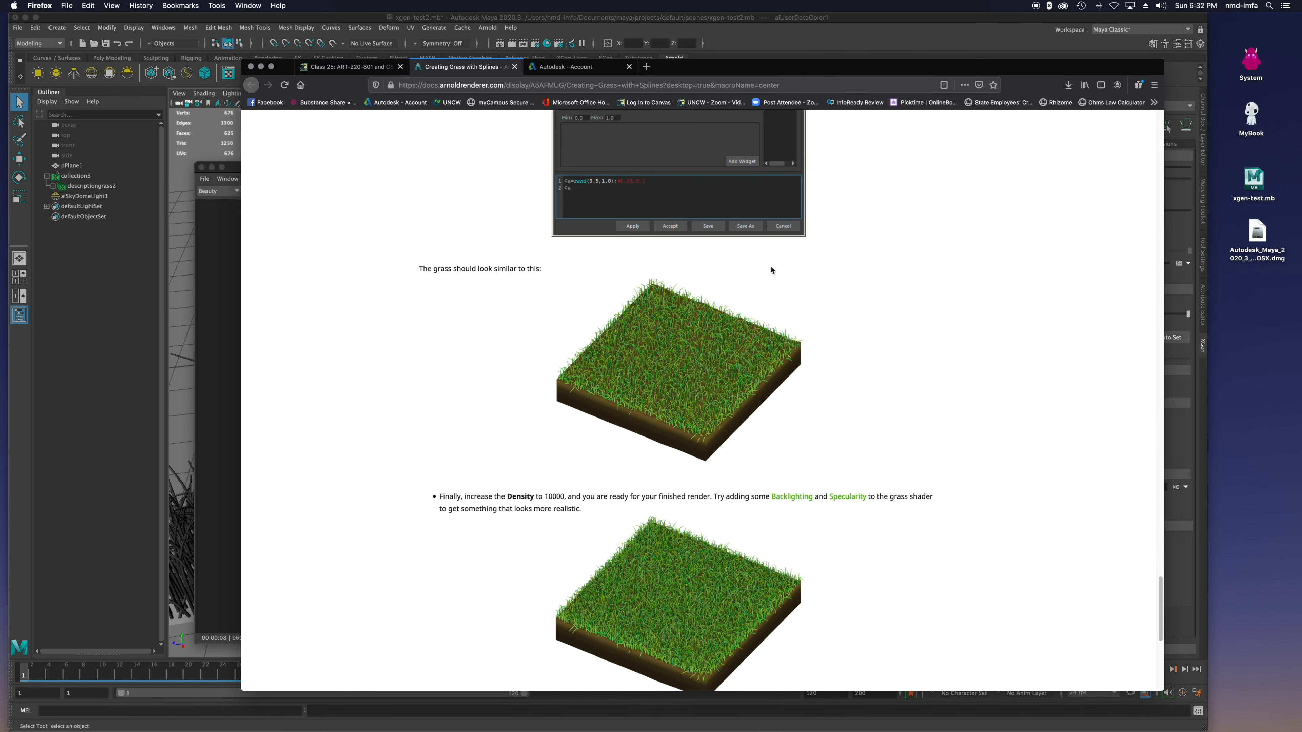
scroll(771, 268, up, 6)
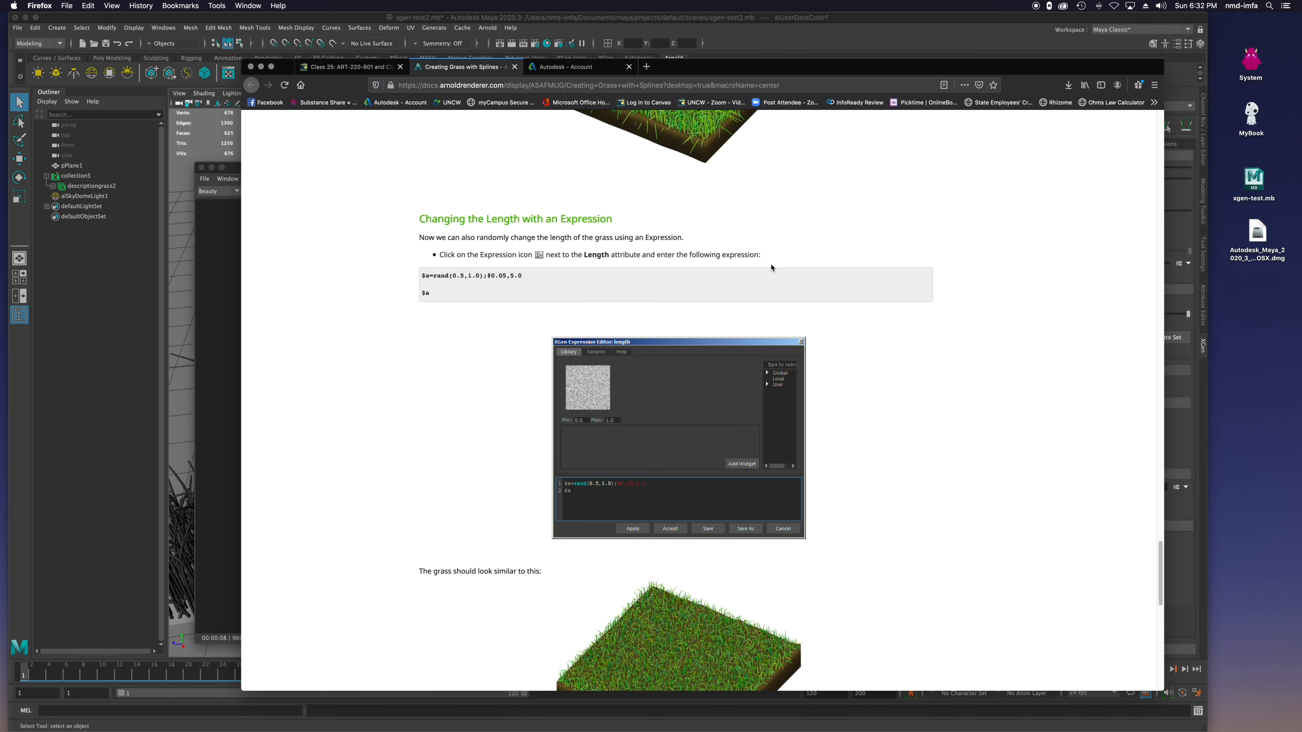
scroll(771, 267, down, 2)
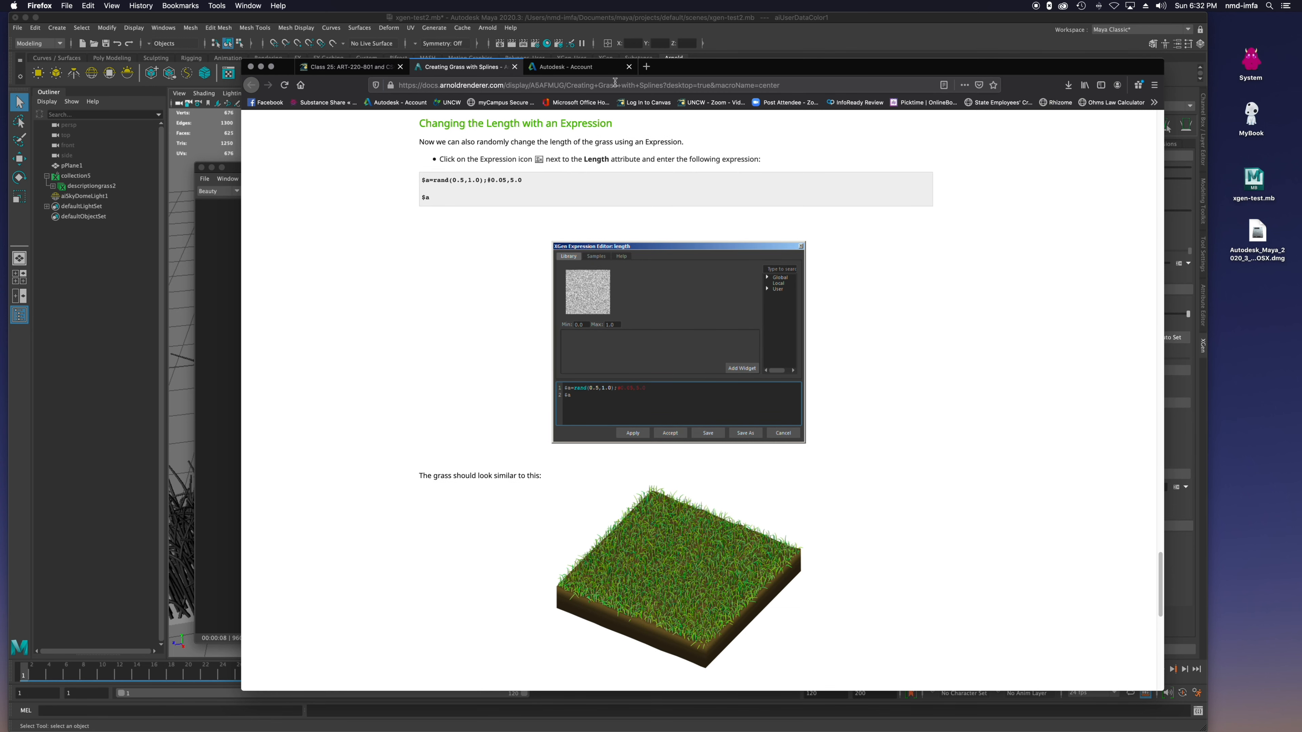
drag(707, 65, 1301, 41)
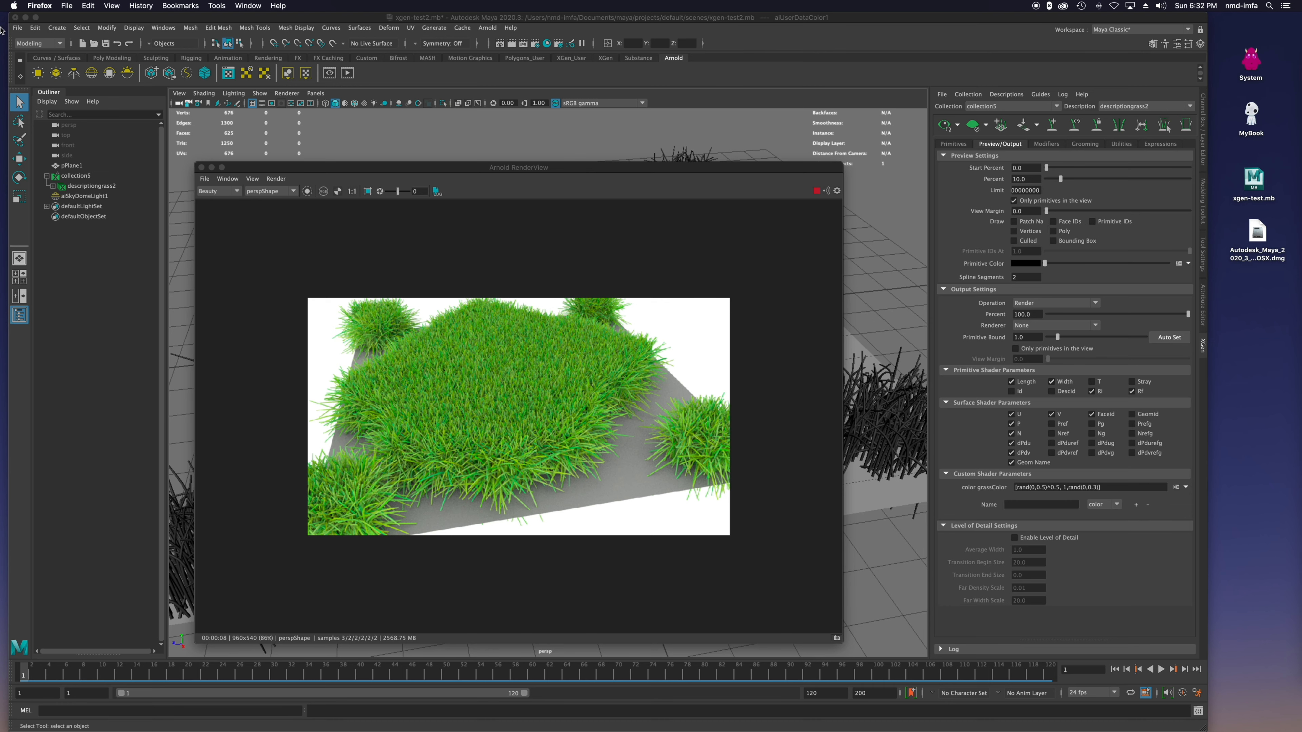
- Close the render window and apply the expression $a=rand(0.5,1.0);#0.05,5.0 $a to the grass primitives' Length attribute
click(201, 167)
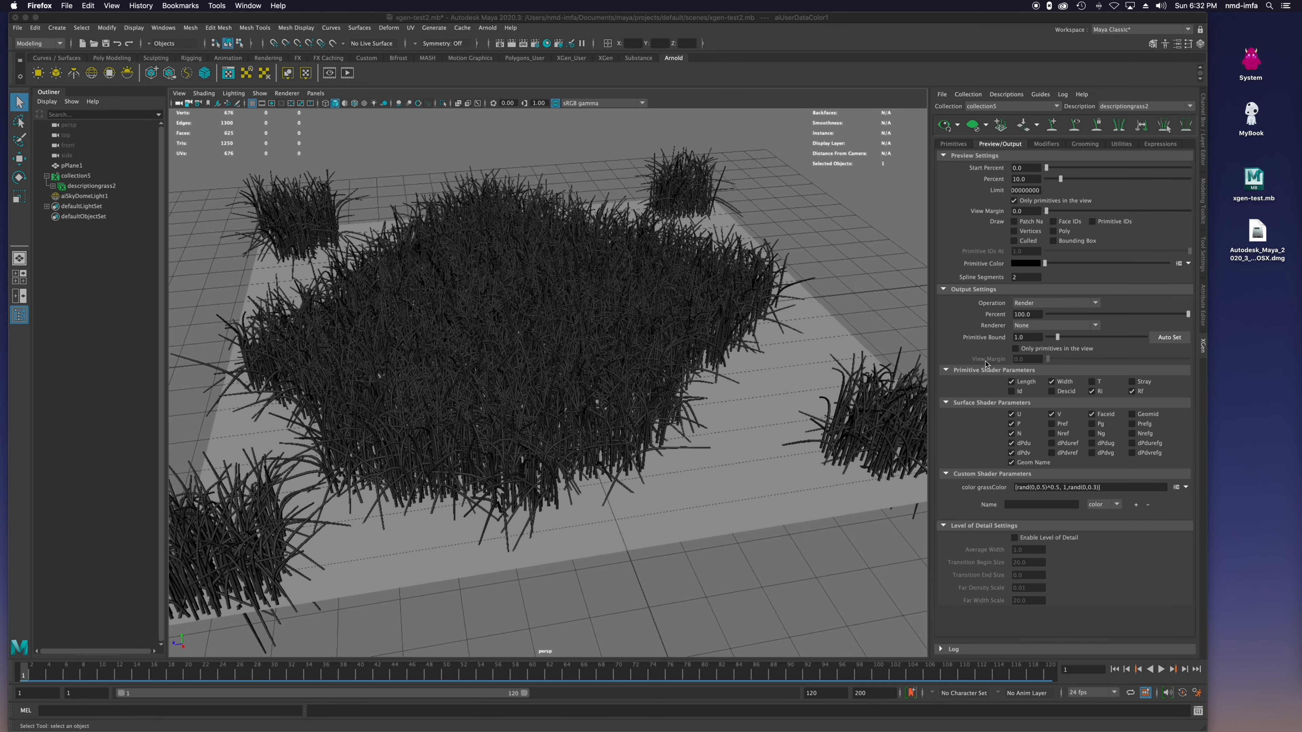
click(953, 145)
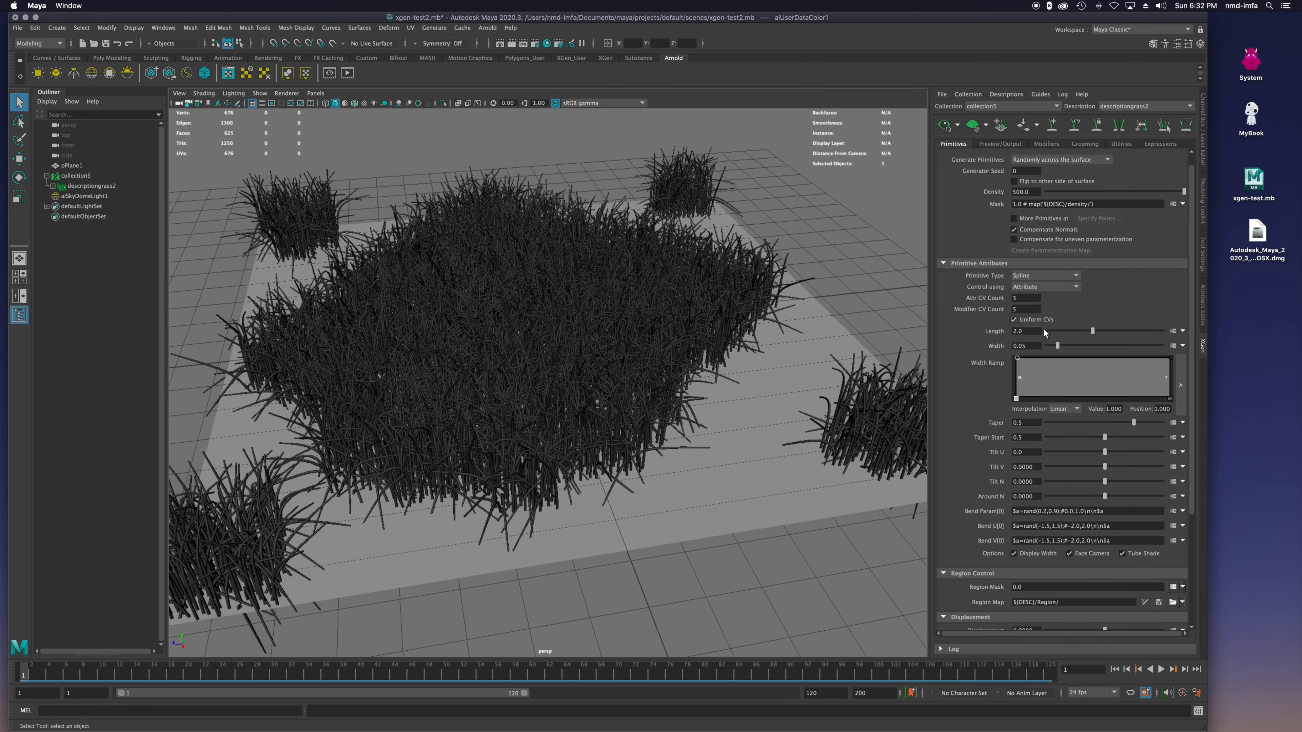
click(1172, 331)
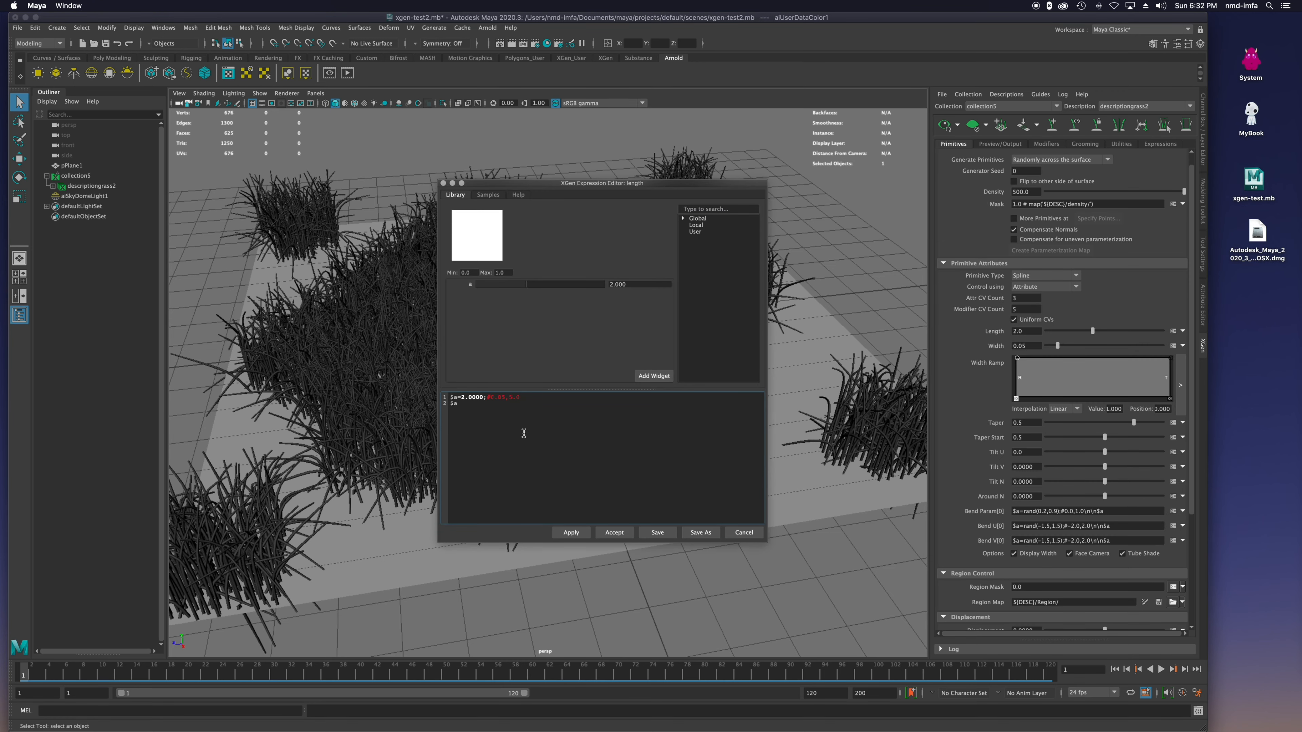
key(super+a)
text($a=rand(0.5,1.0);#0.05,5.0  $a)
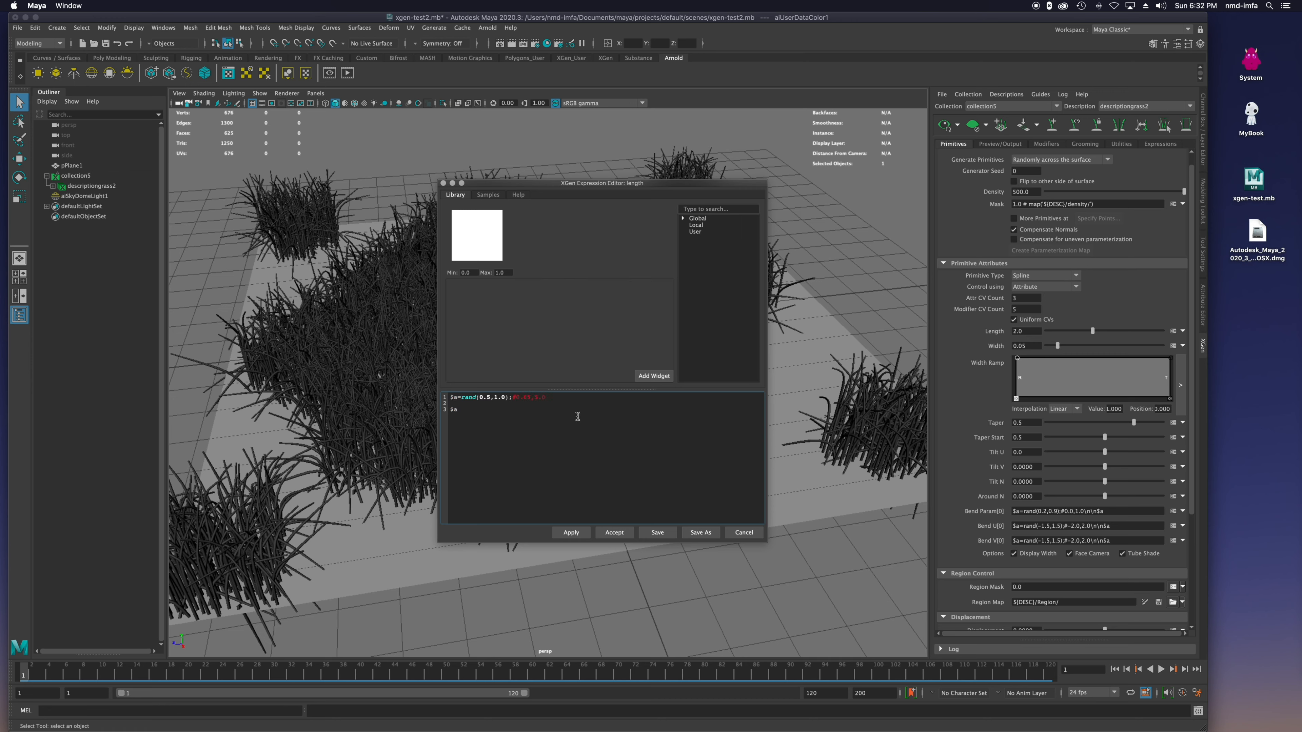
click(569, 533)
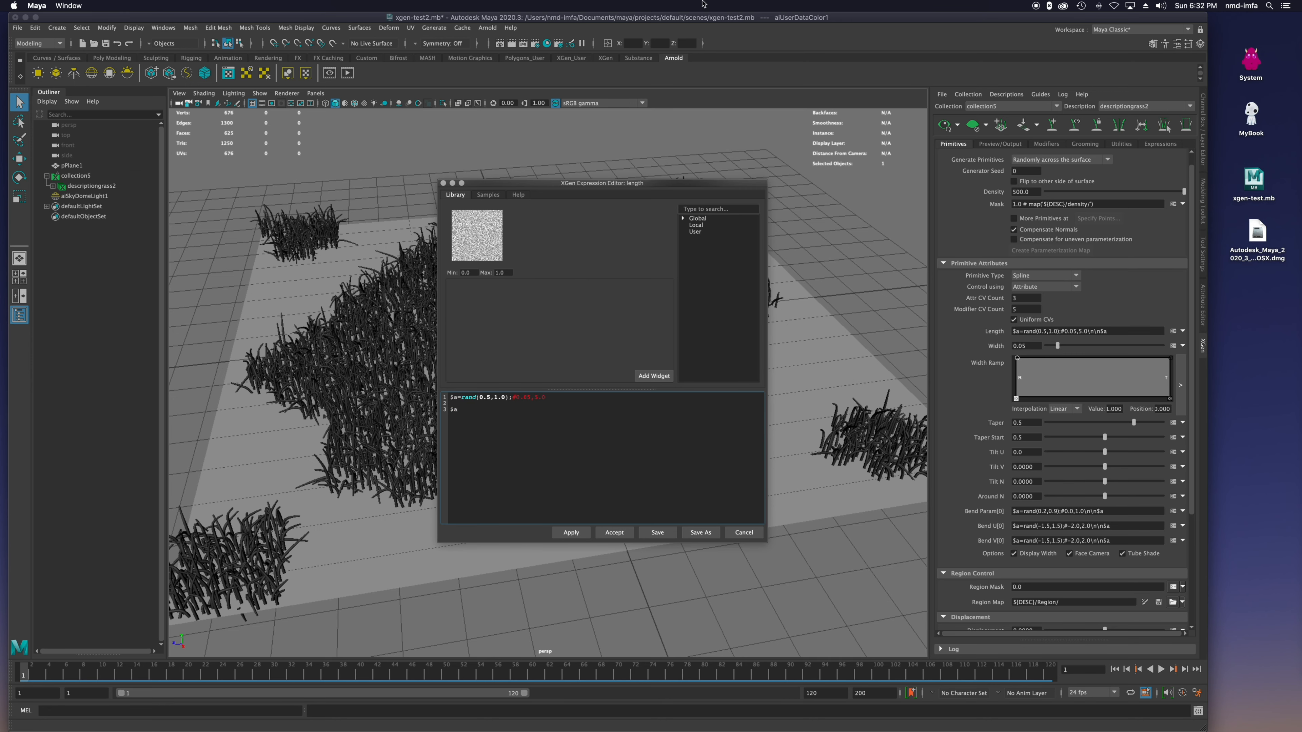
drag(661, 185, 833, 259)
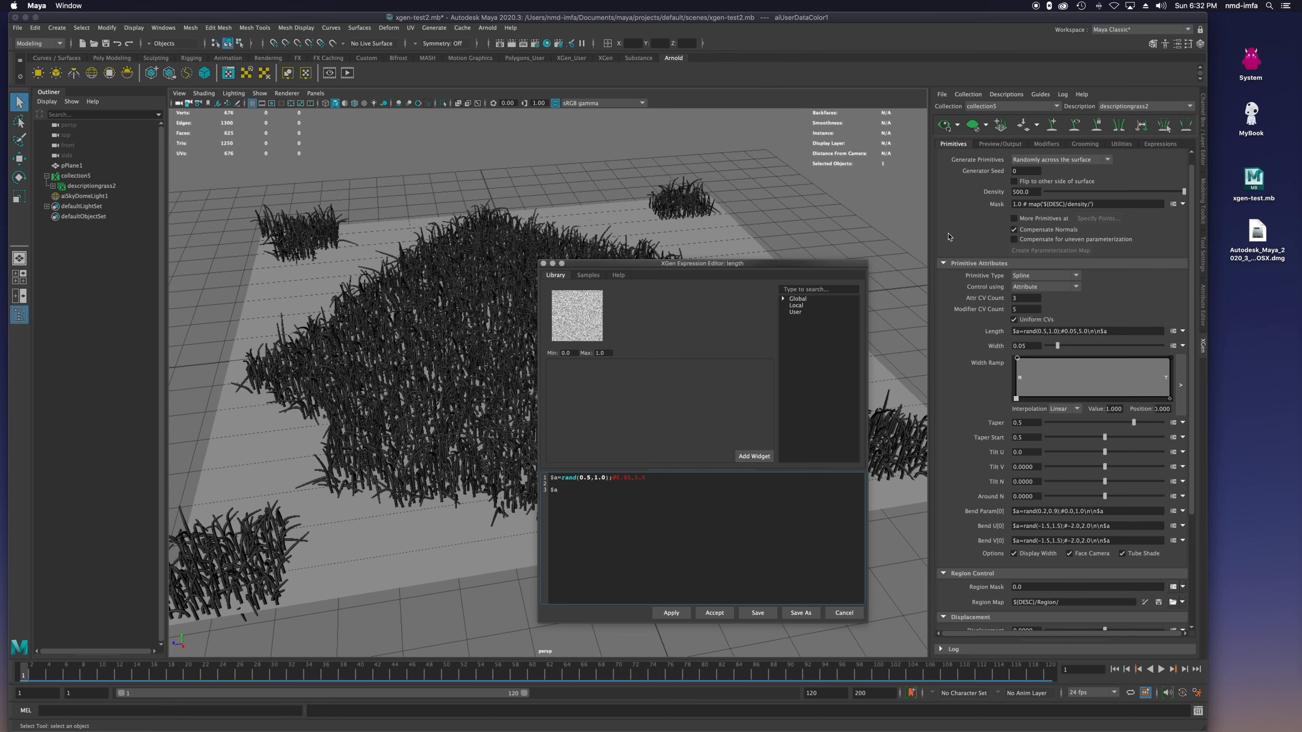
click(544, 264)
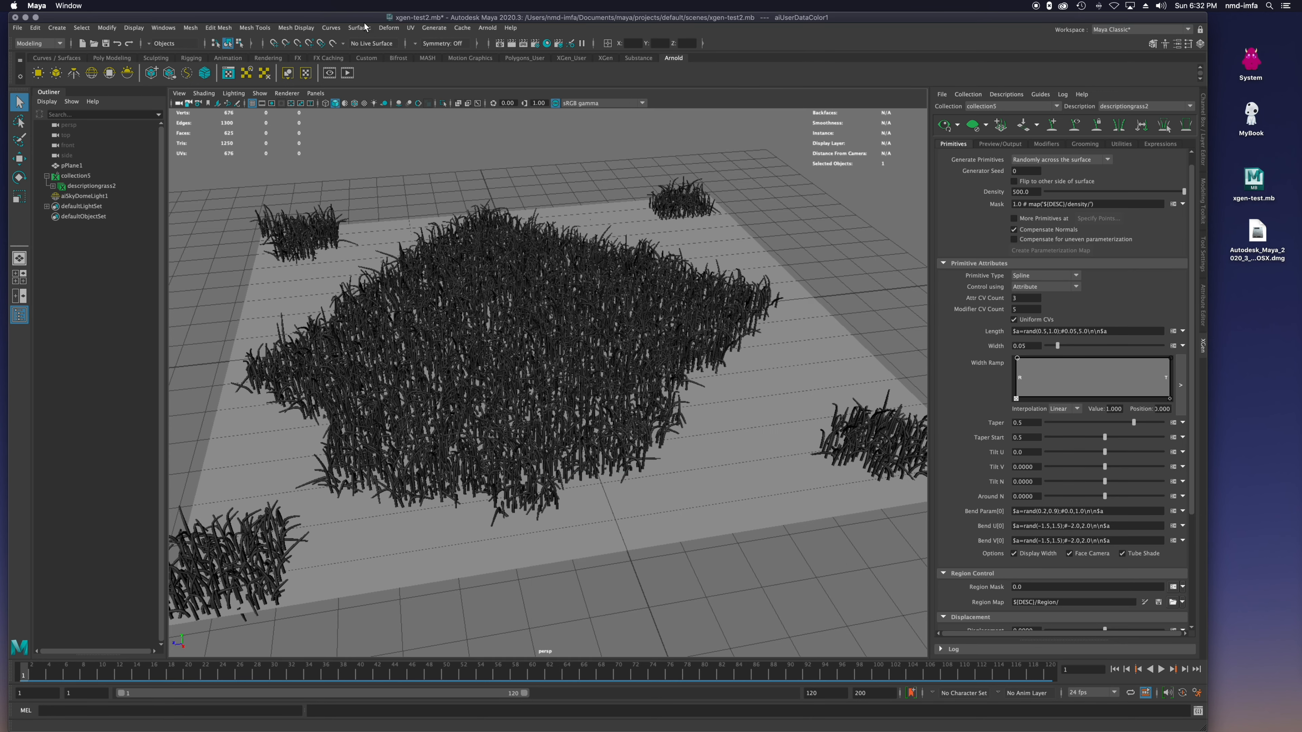
- Render the grass with its randomized length in the Arnold RenderView
click(329, 73)
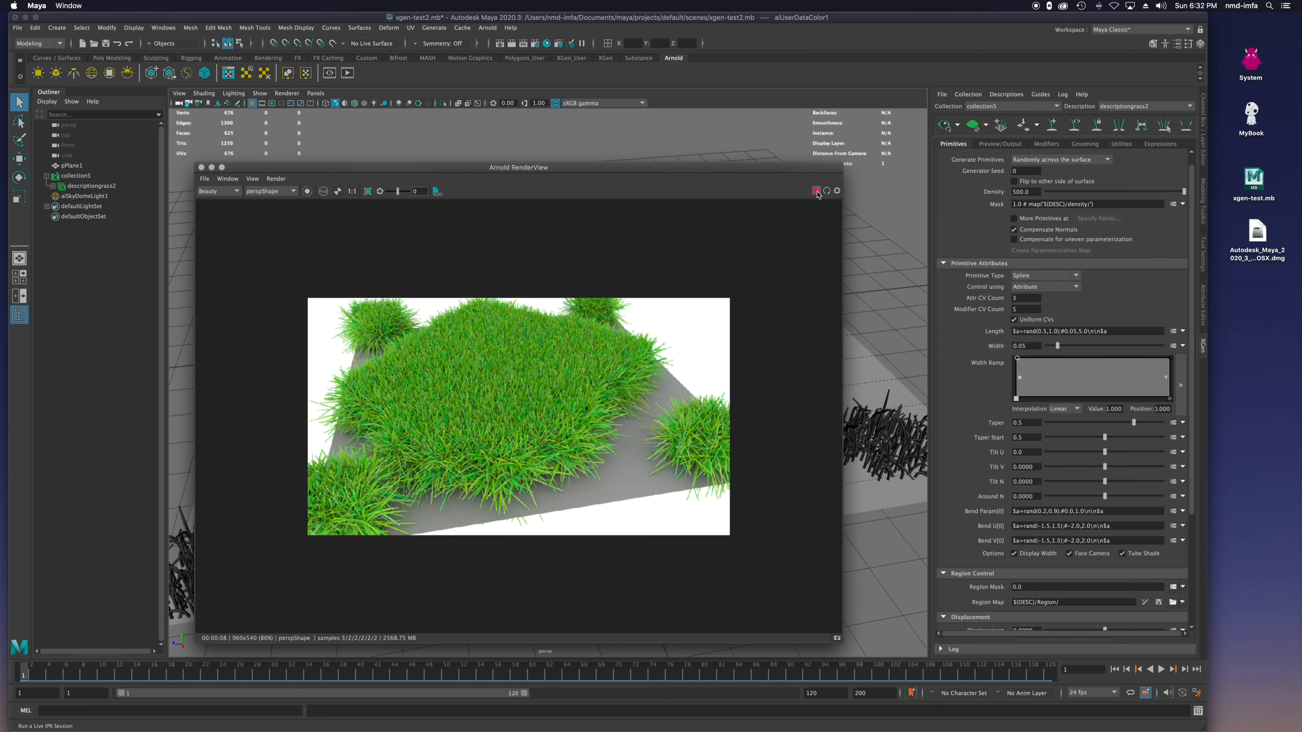
click(818, 193)
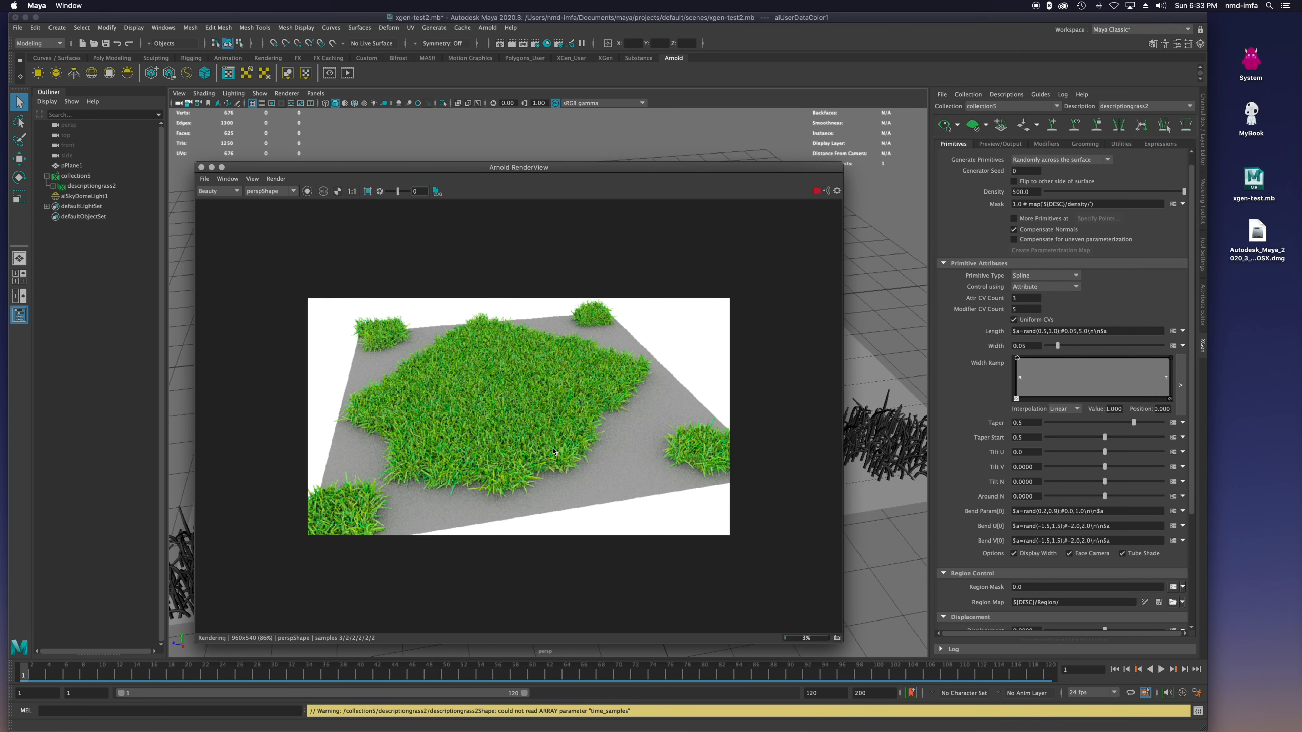